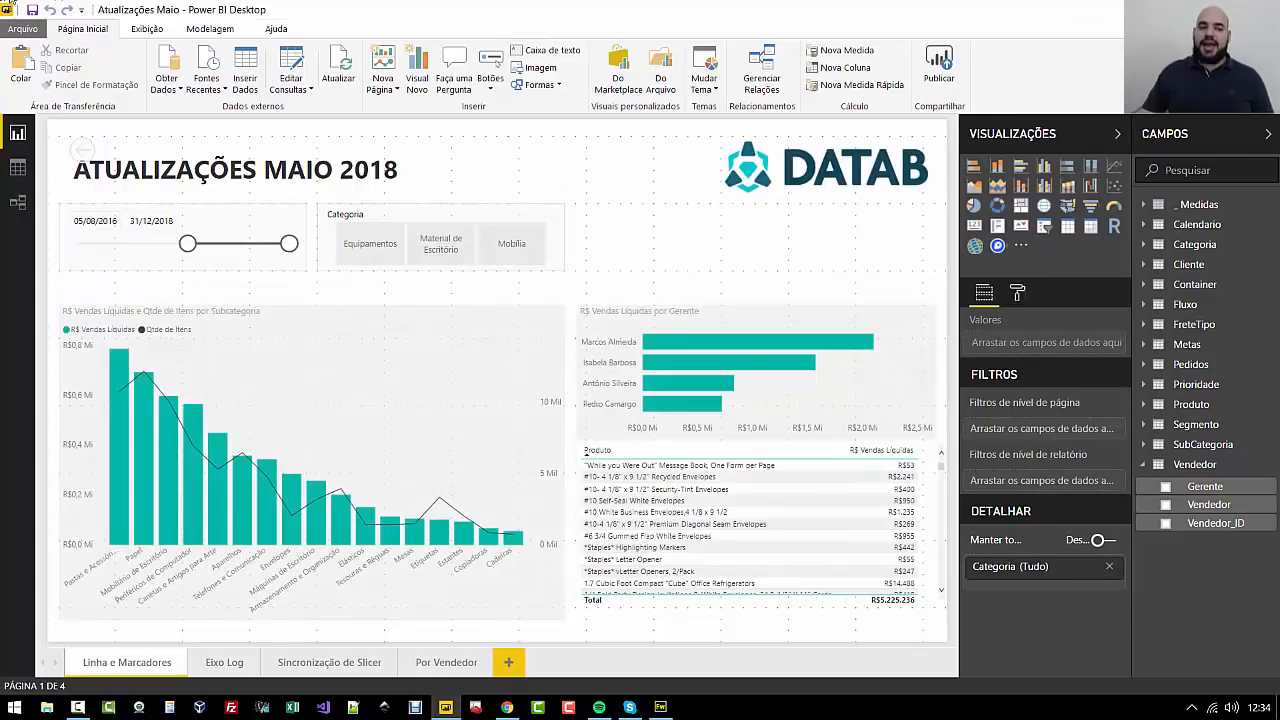
# Check in the options' preview features that Políticas de Atualização Incremental is enabled, leaving the settings as they are
pyautogui.click(22, 28)
pyautogui.moveTo(91, 313)
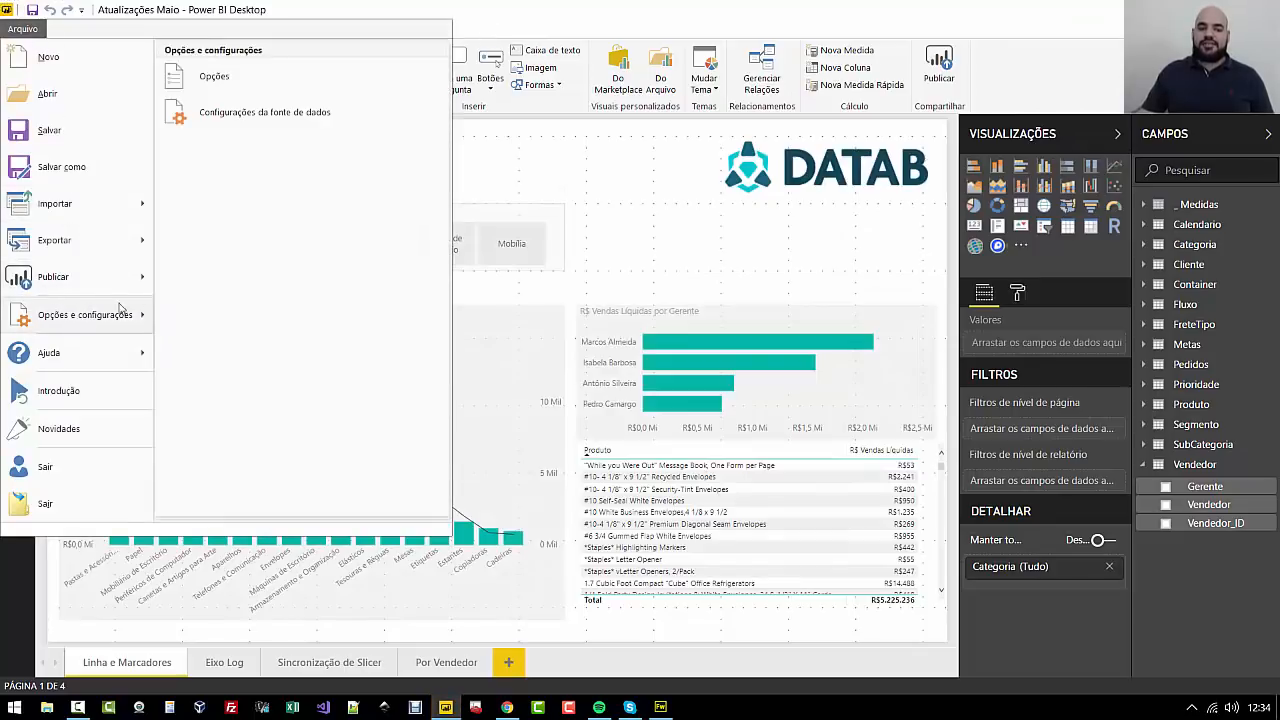
pyautogui.click(289, 80)
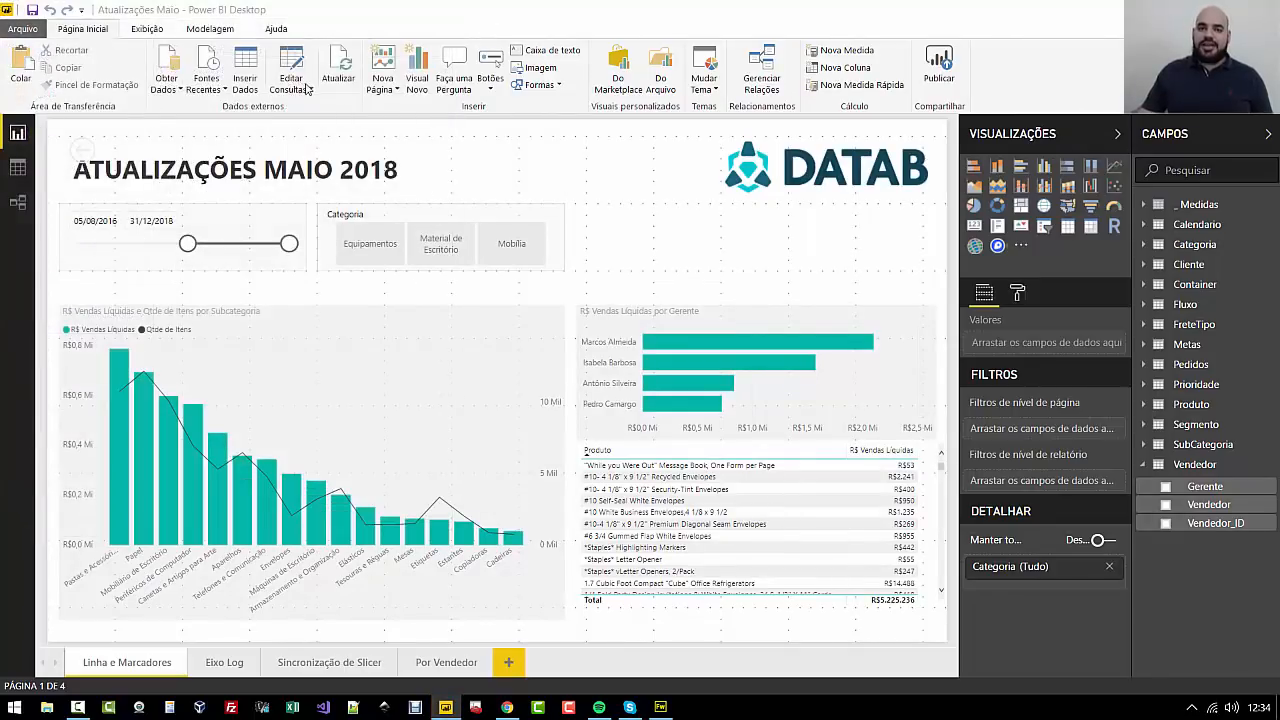
pyautogui.click(475, 378)
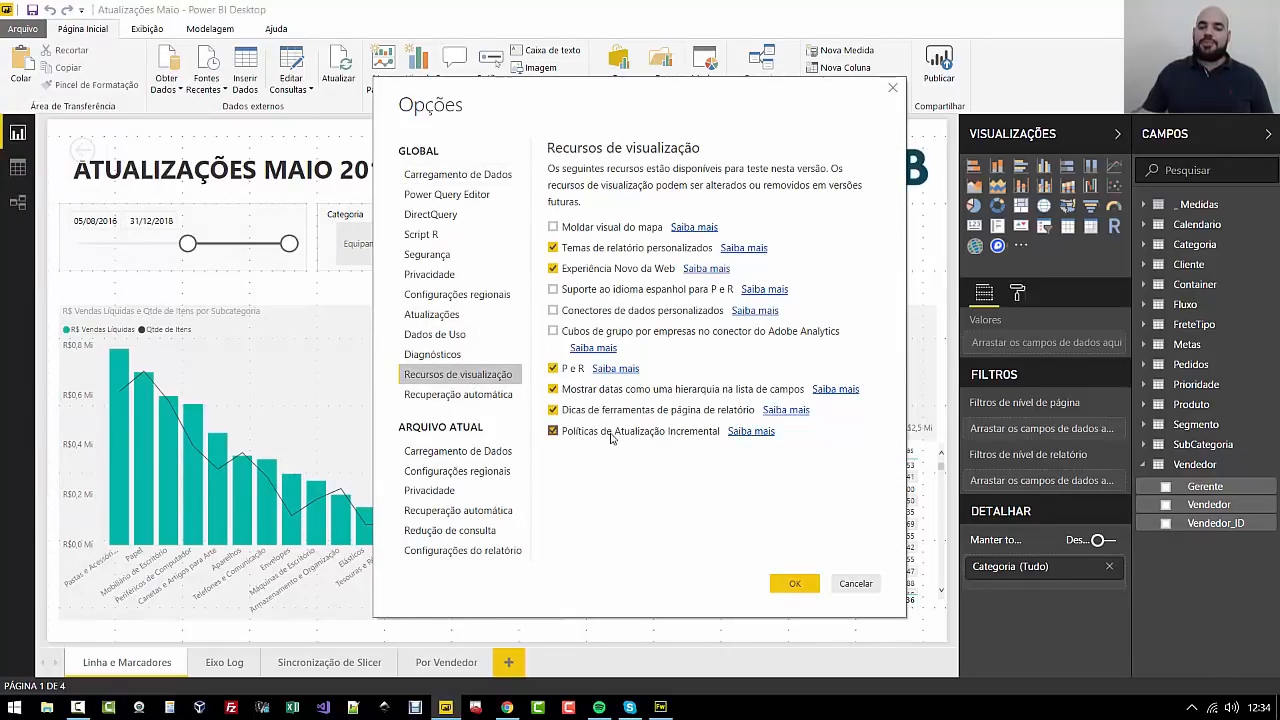
pyautogui.click(856, 583)
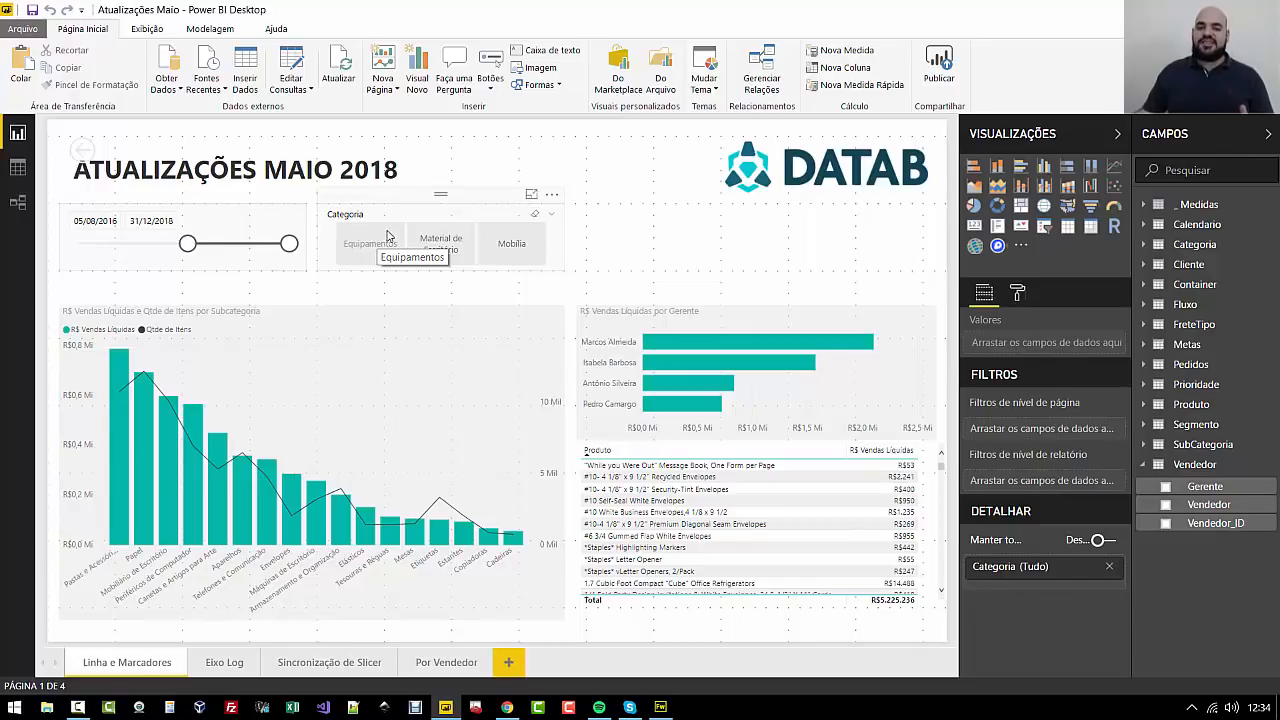
# Open the Pedidos query in the Power Query Editor and select its Data do Pedido column
pyautogui.click(291, 59)
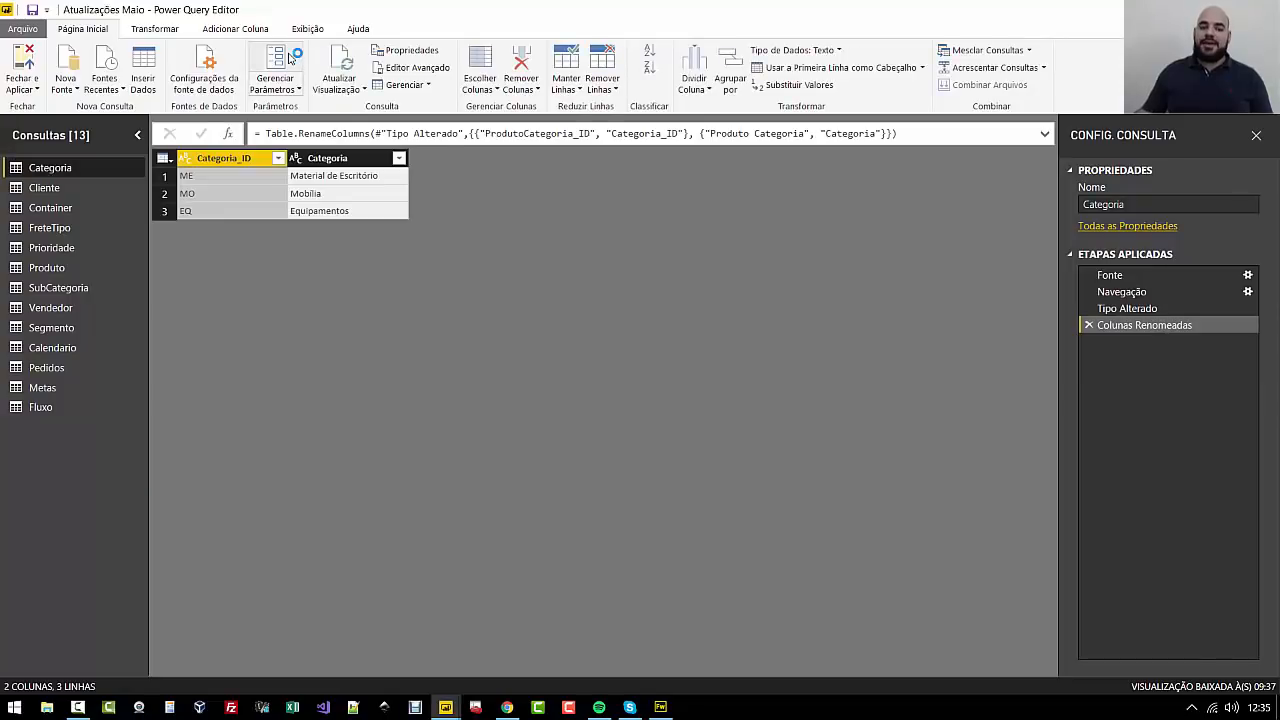
pyautogui.click(46, 367)
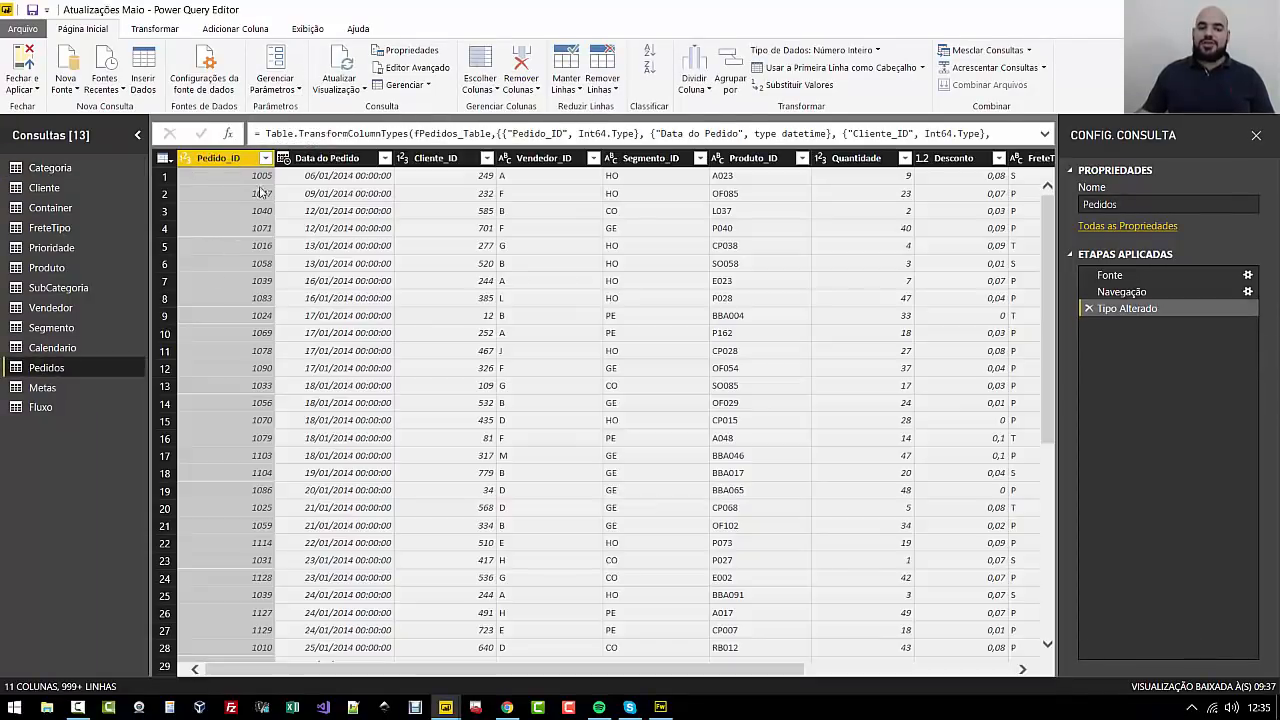
pyautogui.click(338, 159)
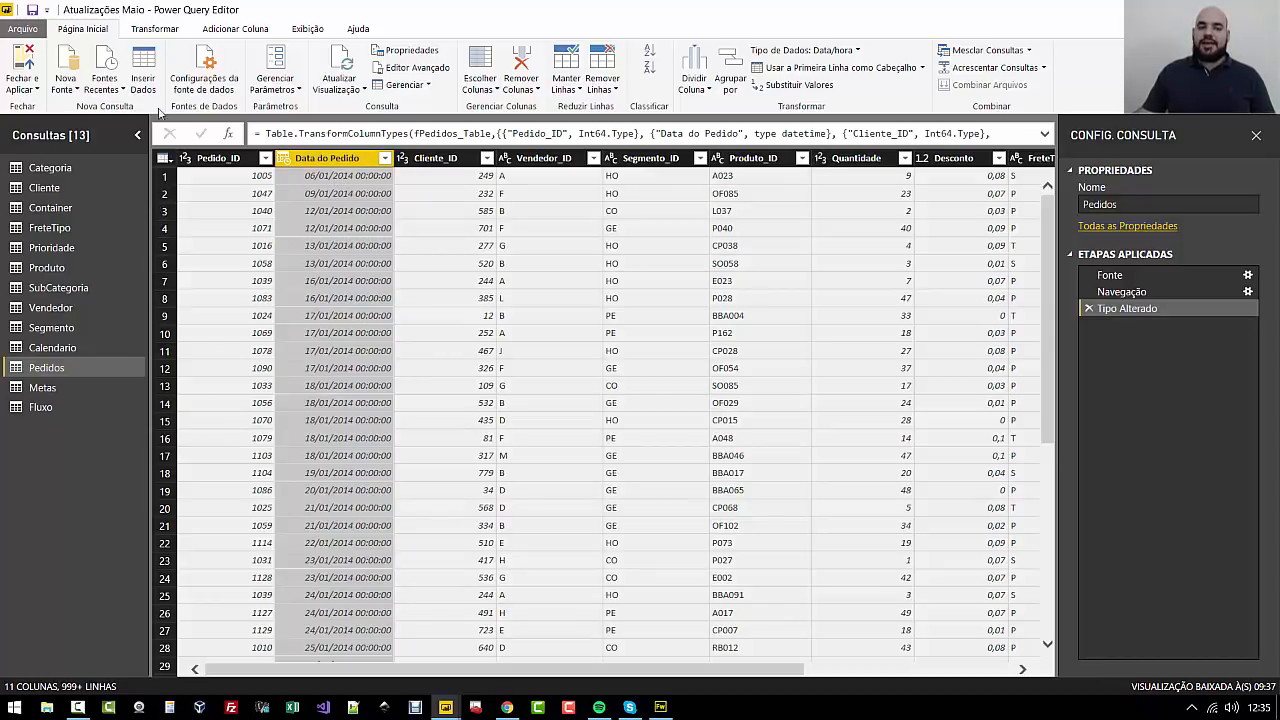
# Create a required parameter named RangeStart of type Data/hora with the current value 1/1/2015 00:00
pyautogui.click(278, 83)
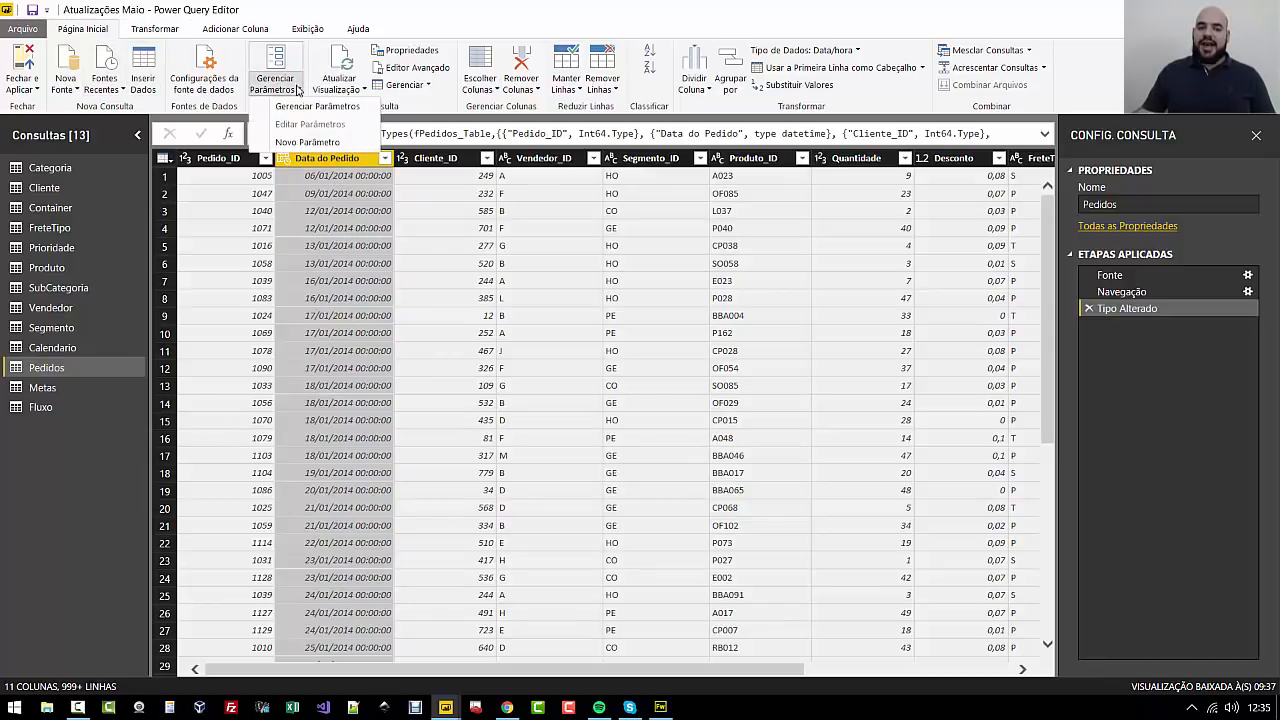
pyautogui.click(307, 143)
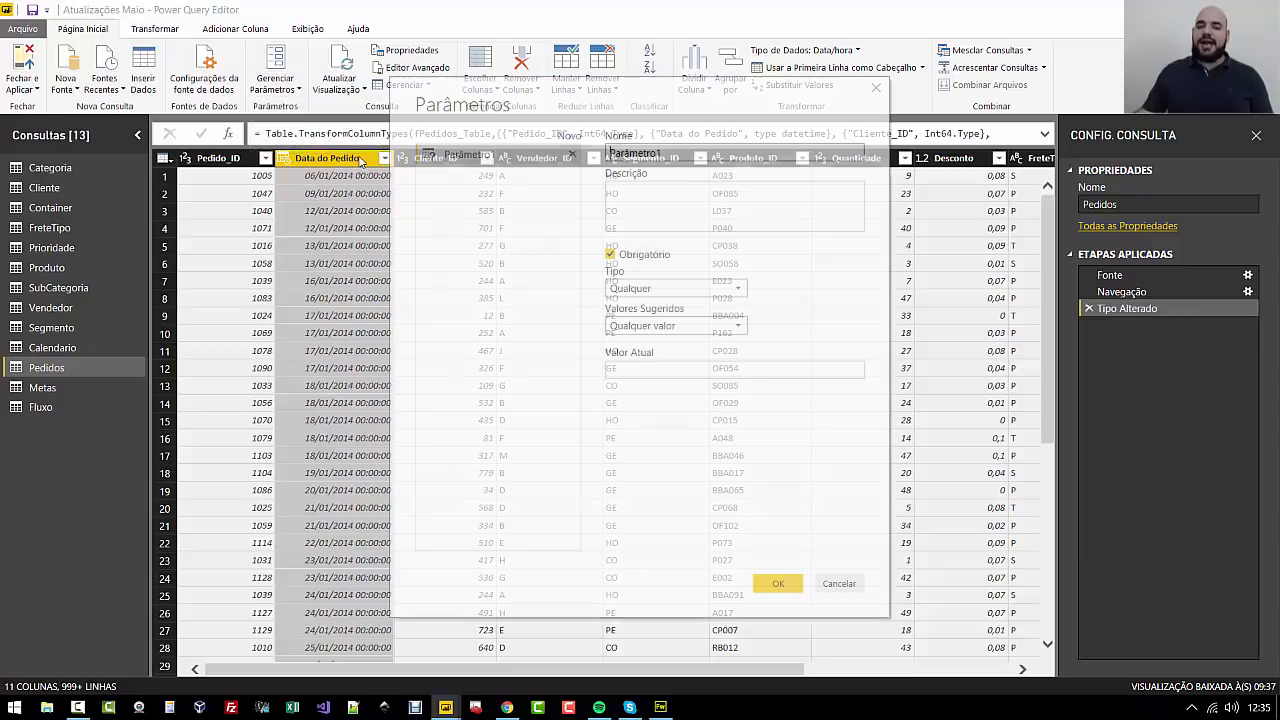
pyautogui.doubleClick(658, 155)
pyautogui.write('RangeStart')
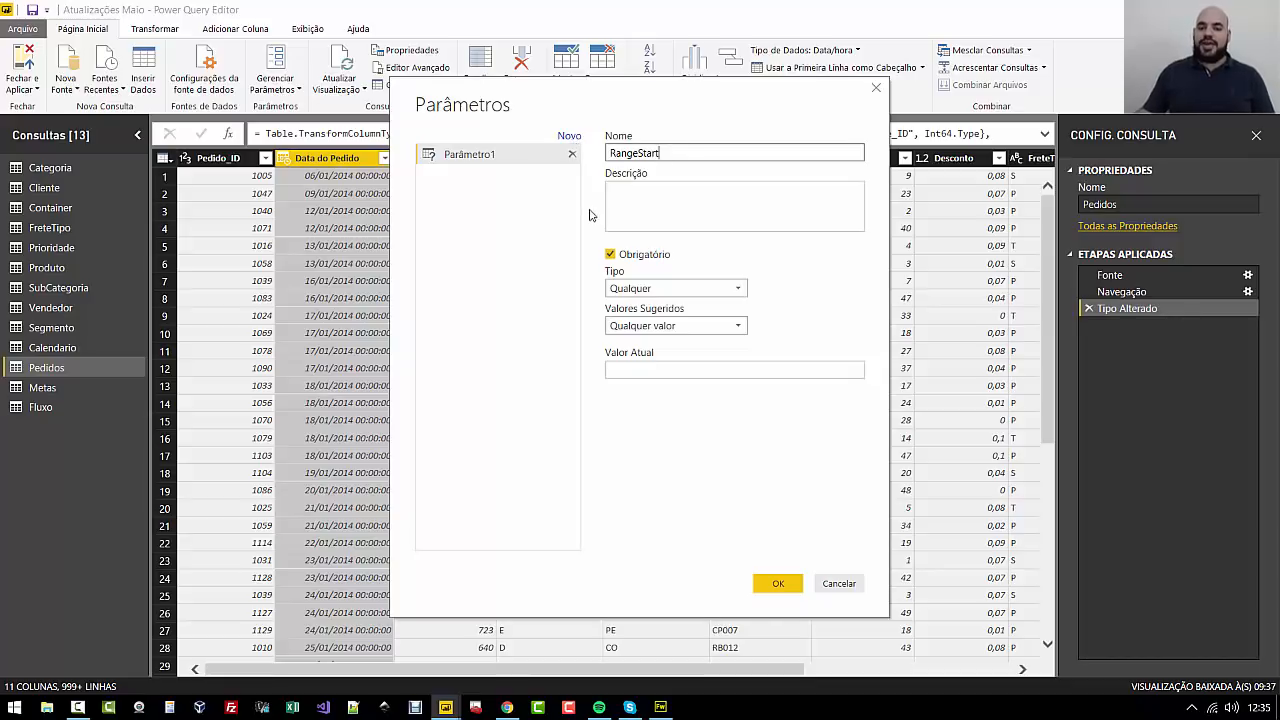
pyautogui.click(655, 288)
pyautogui.click(722, 334)
pyautogui.click(648, 369)
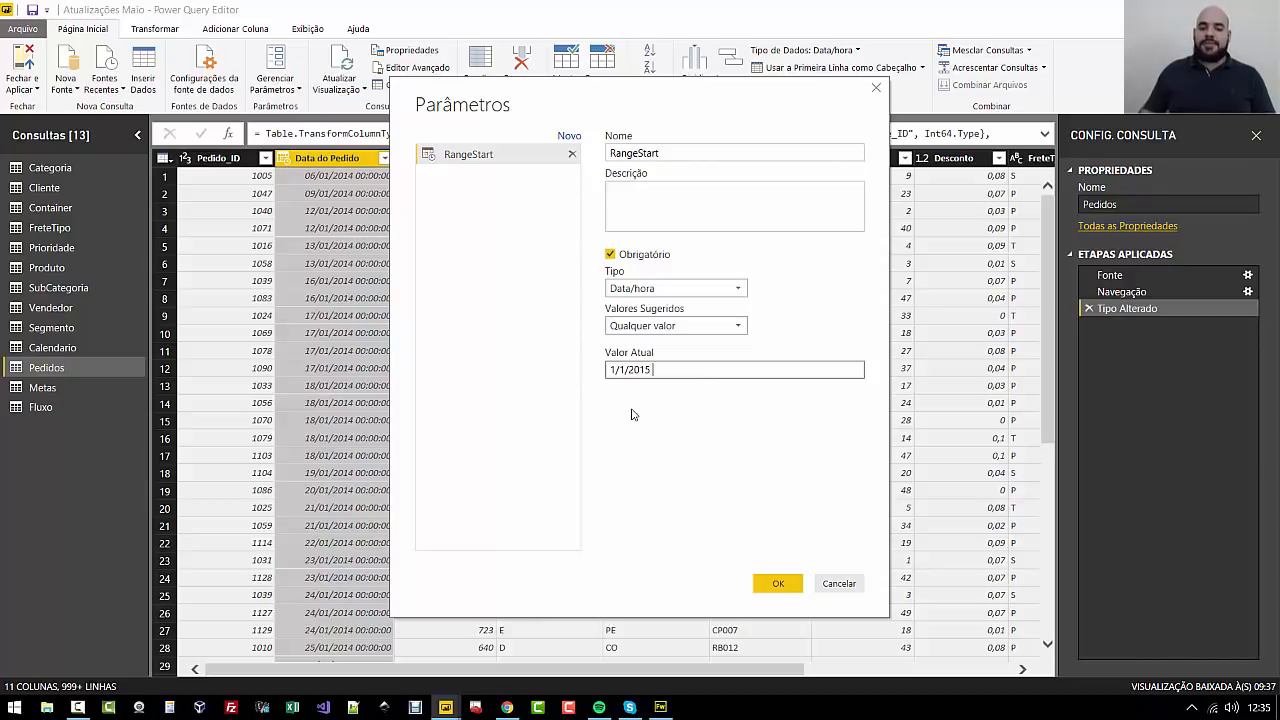
pyautogui.write('1/1/2015 00:00')
pyautogui.click(779, 585)
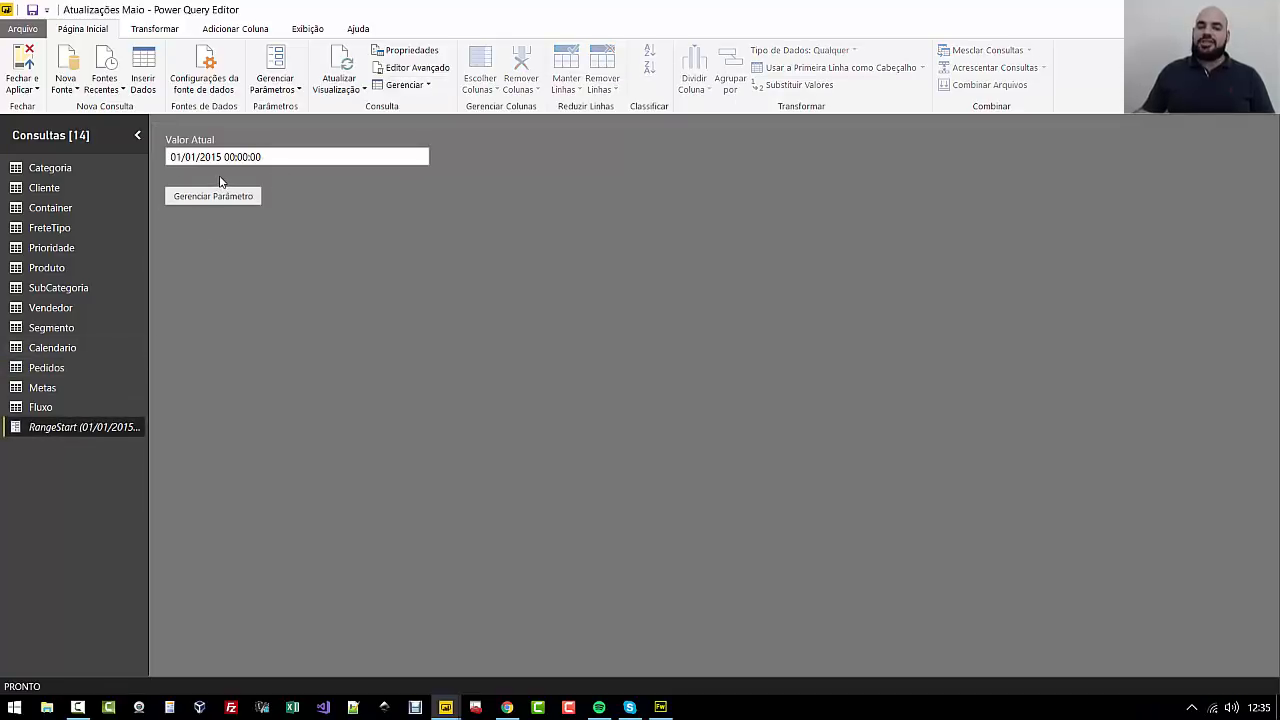
# Create a required parameter RangeEnd of type Data/hora with the value 31/12/2018 23:59:59, and view both parameters' values
pyautogui.click(283, 95)
pyautogui.click(305, 145)
pyautogui.write('RangeEnd')
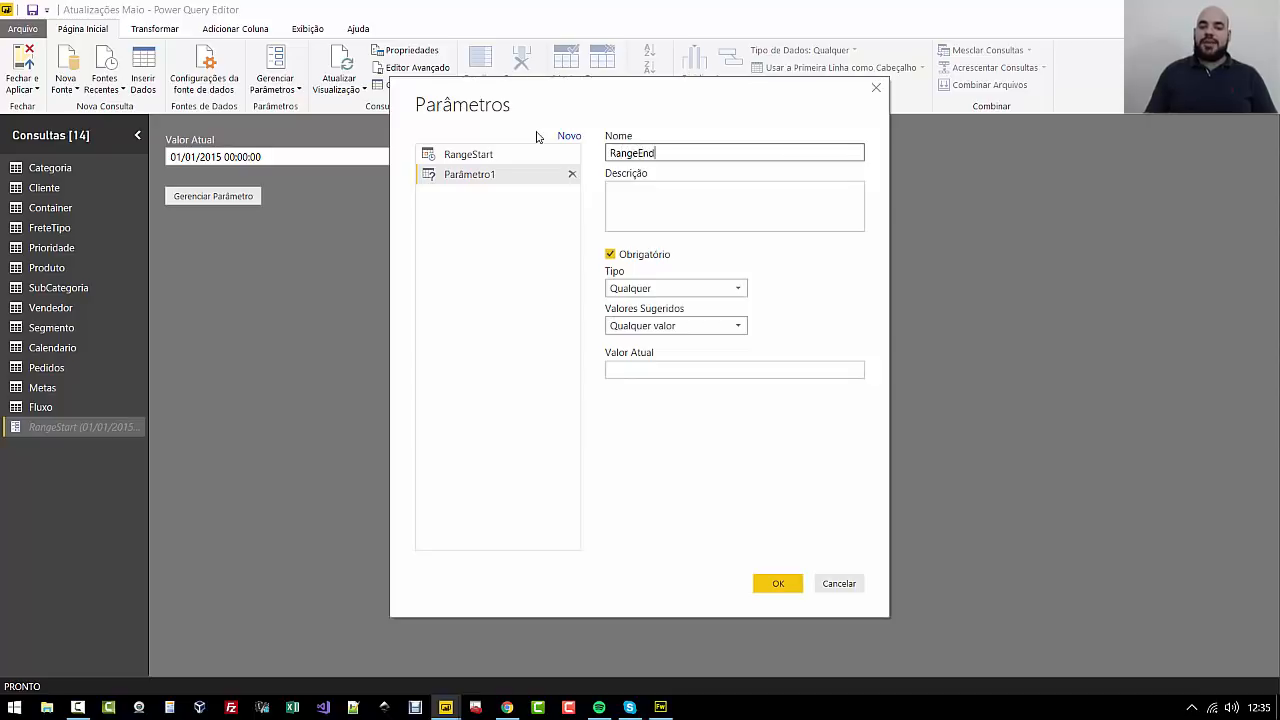
pyautogui.click(656, 290)
pyautogui.click(657, 340)
pyautogui.click(657, 369)
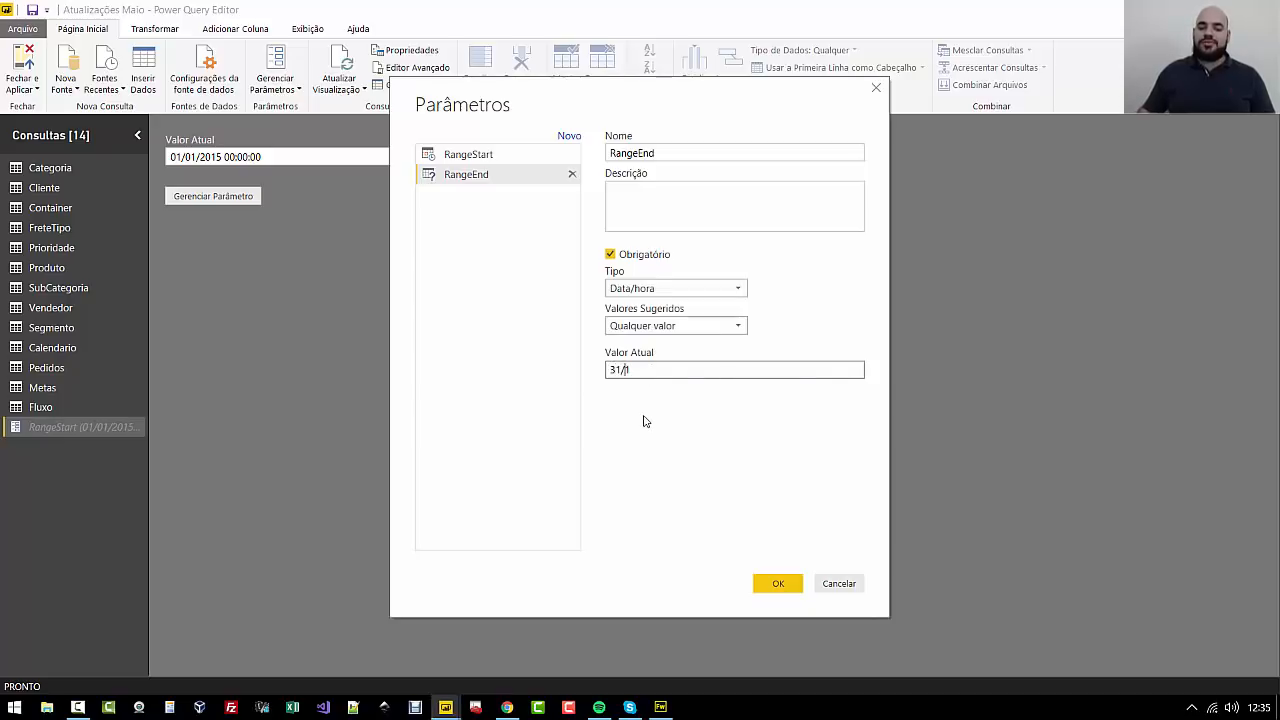
pyautogui.write('31/12/2018 23')
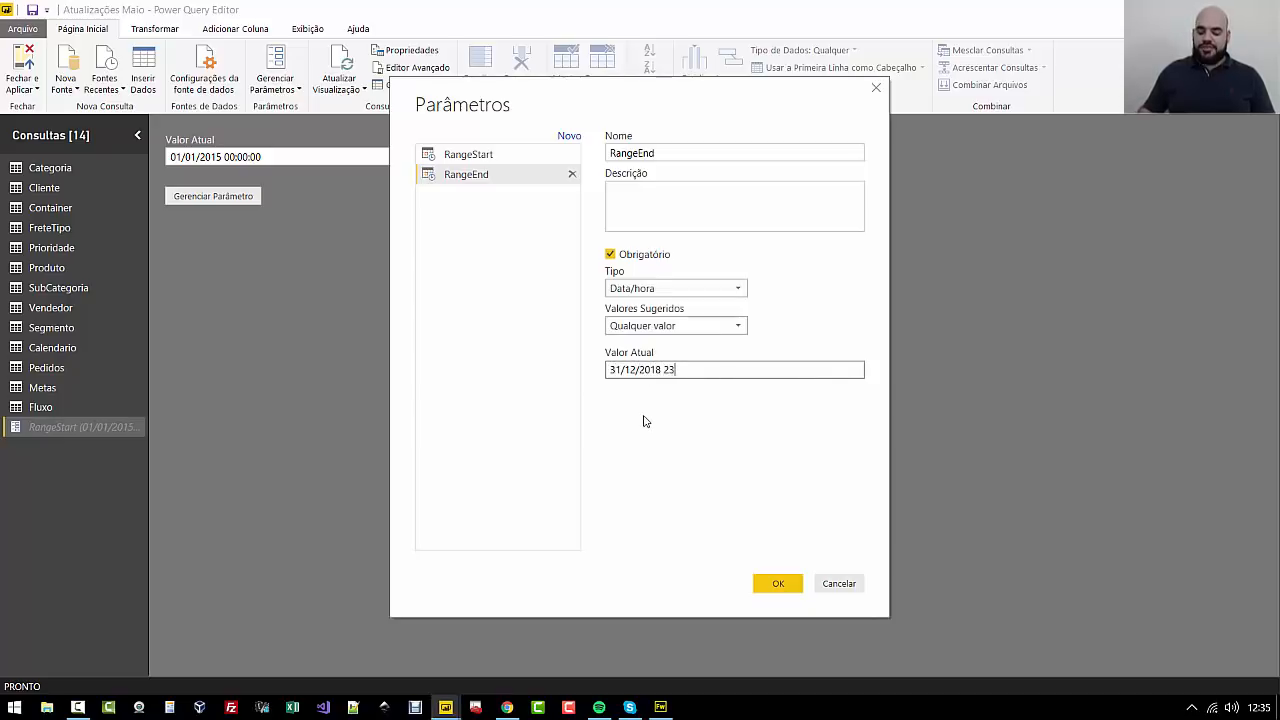
pyautogui.write(':59:59')
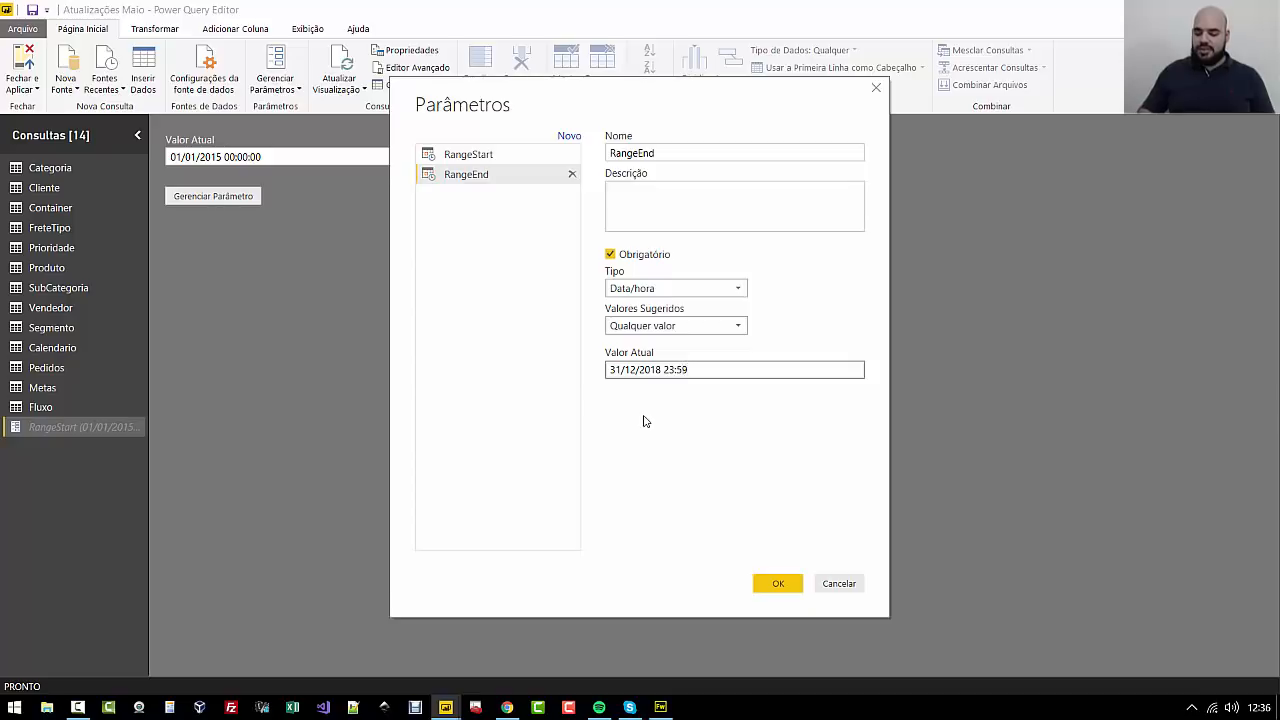
pyautogui.click(777, 583)
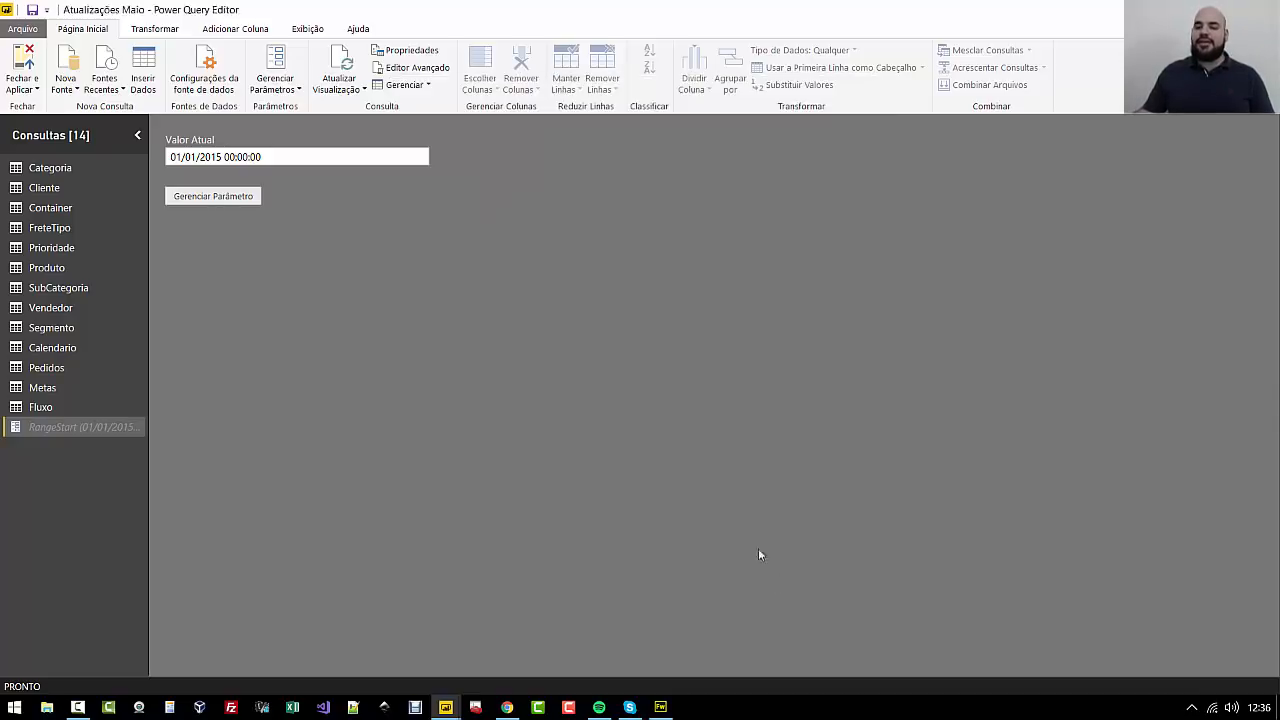
pyautogui.click(91, 427)
pyautogui.click(98, 449)
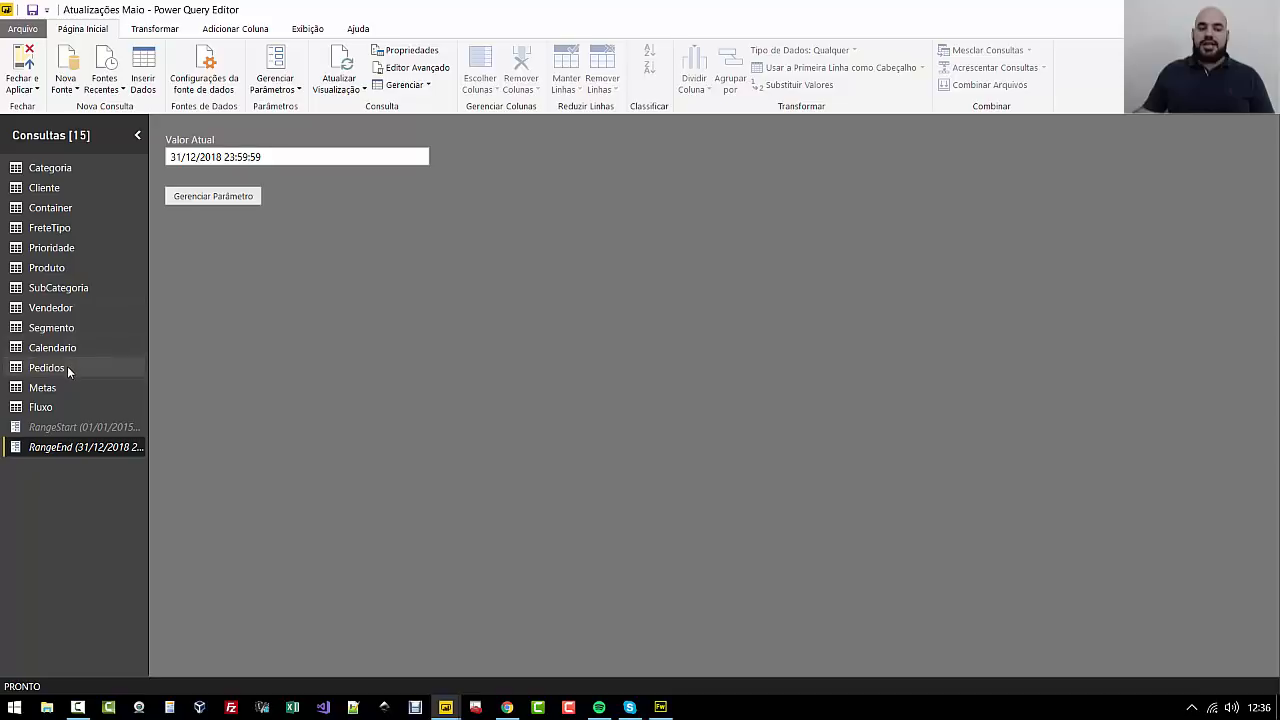
# Start a custom filter on Data do Pedido in the Pedidos query with the condition "é posterior ou igual a" the RangeStart parameter
pyautogui.click(67, 366)
pyautogui.click(323, 189)
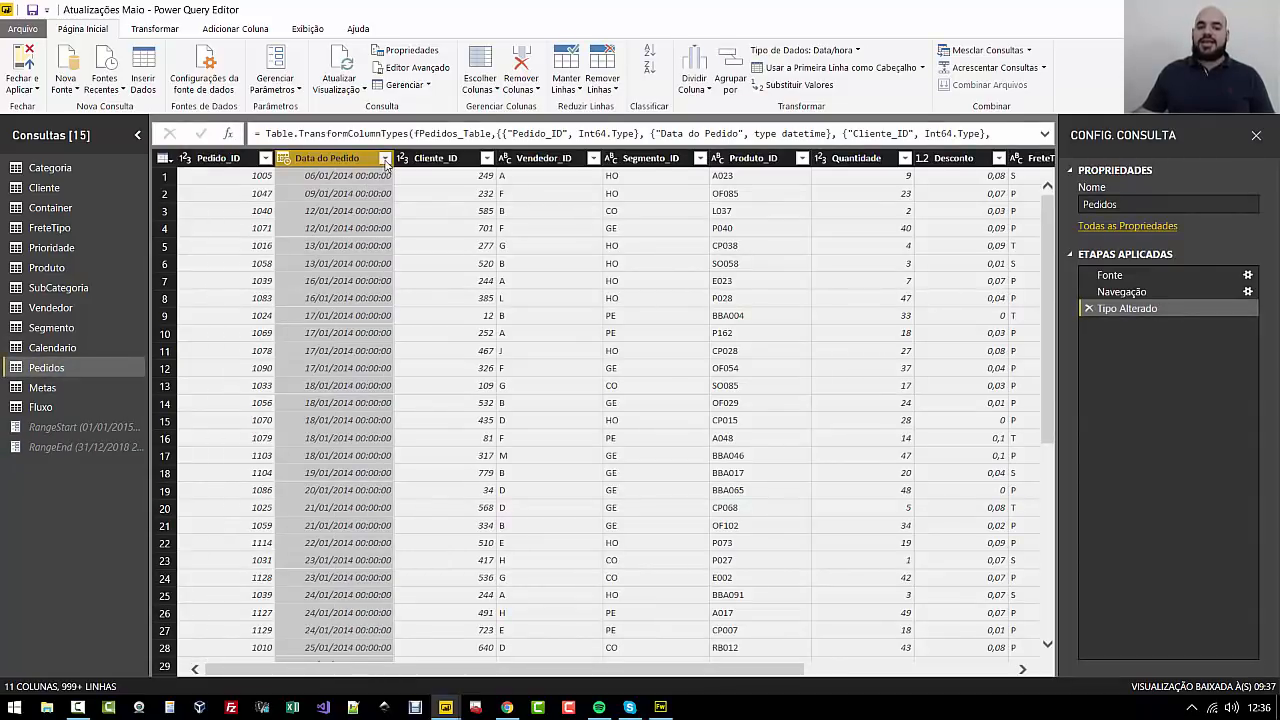
pyautogui.click(385, 158)
pyautogui.moveTo(292, 285)
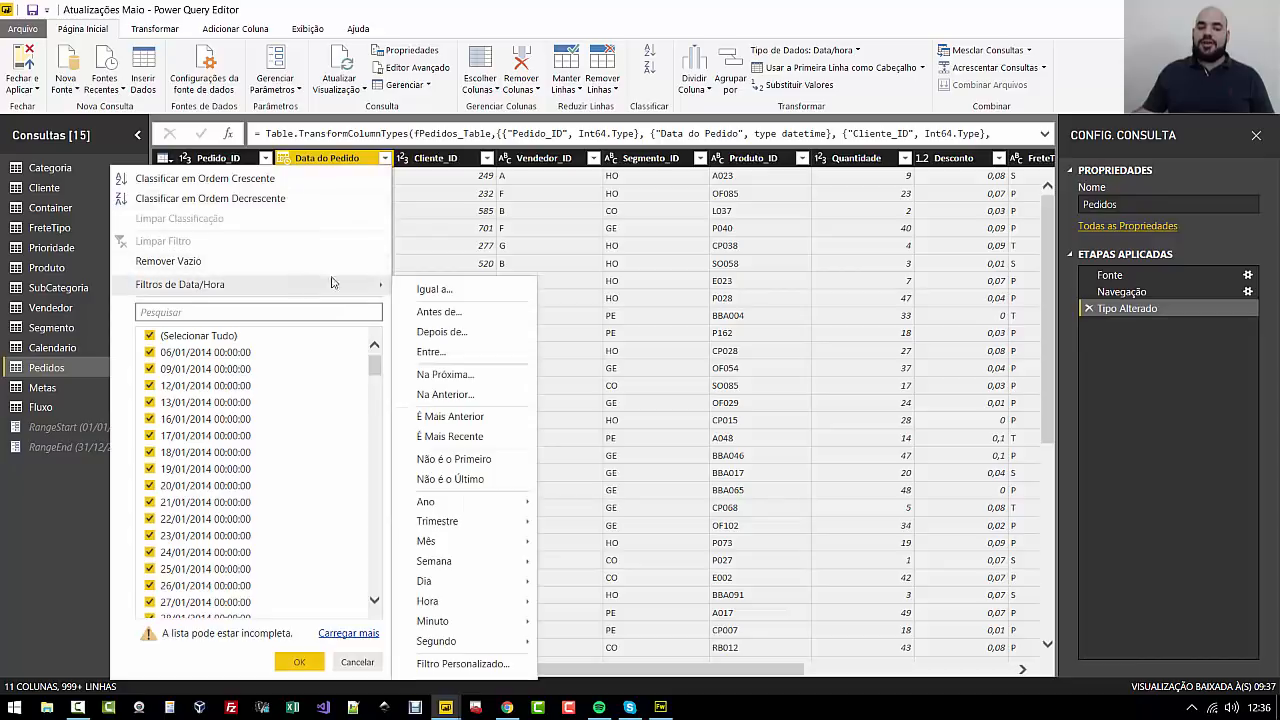
pyautogui.click(461, 663)
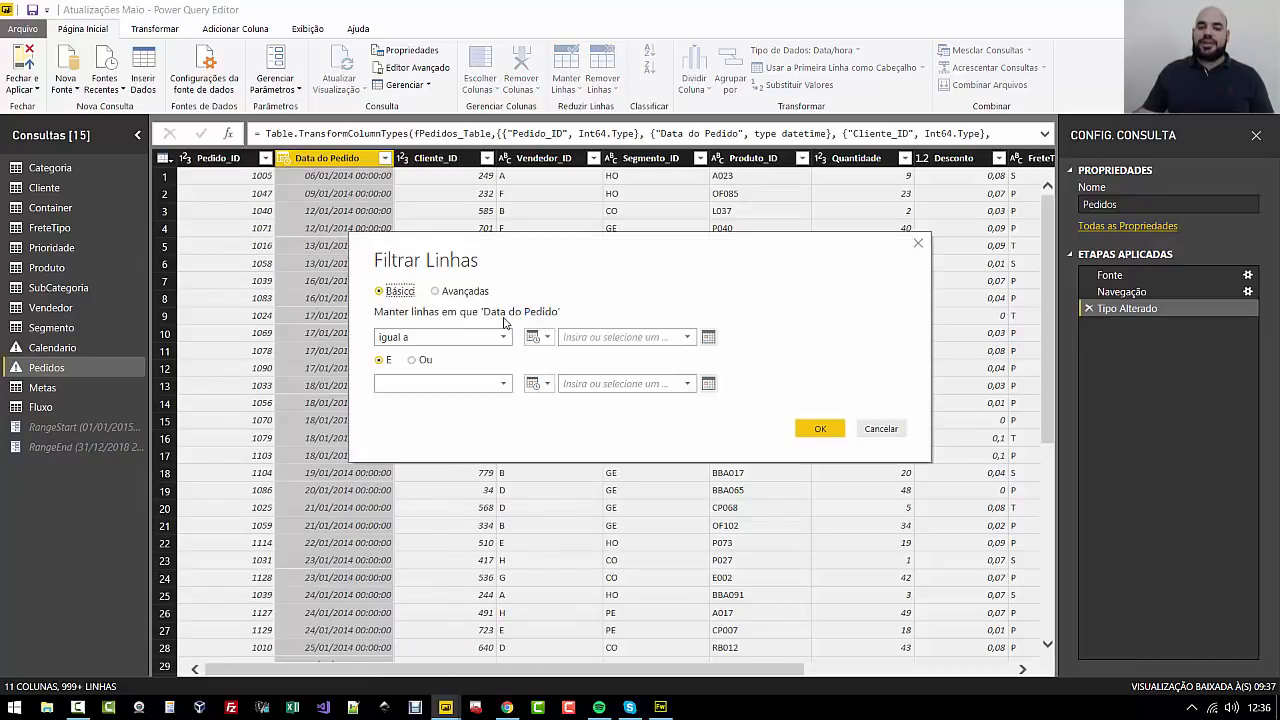
pyautogui.click(410, 341)
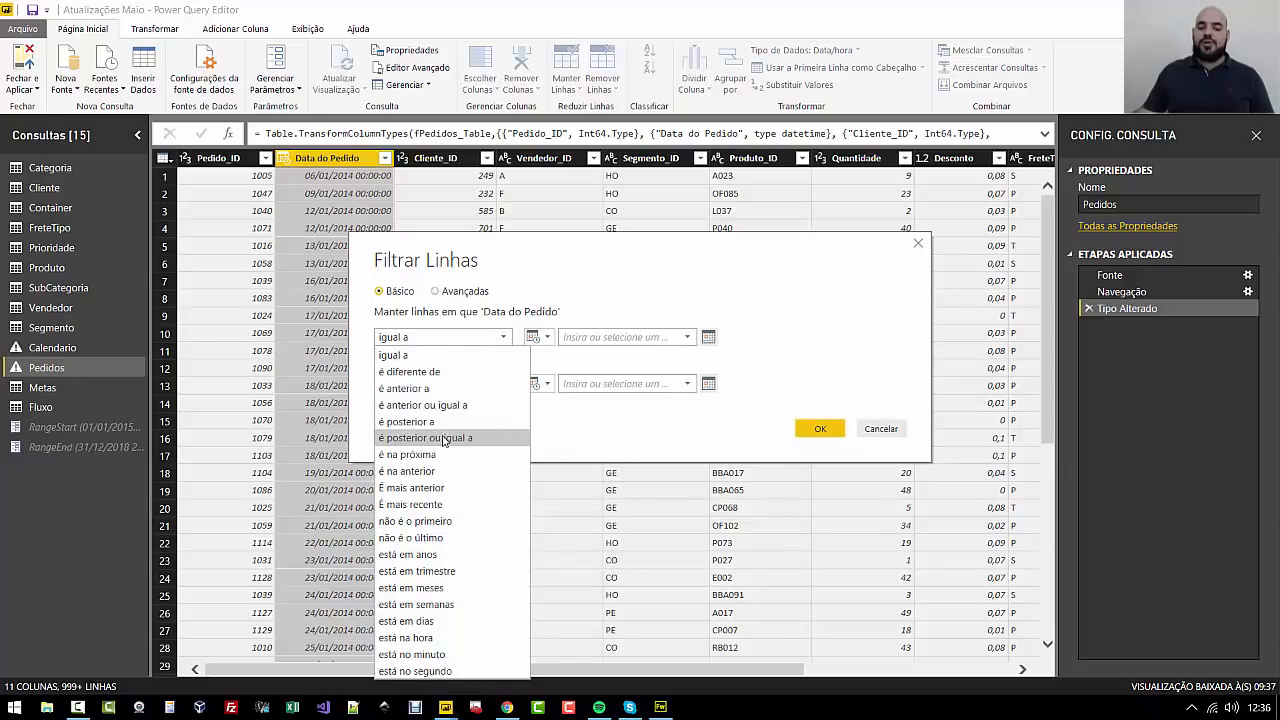
pyautogui.click(425, 437)
pyautogui.click(545, 340)
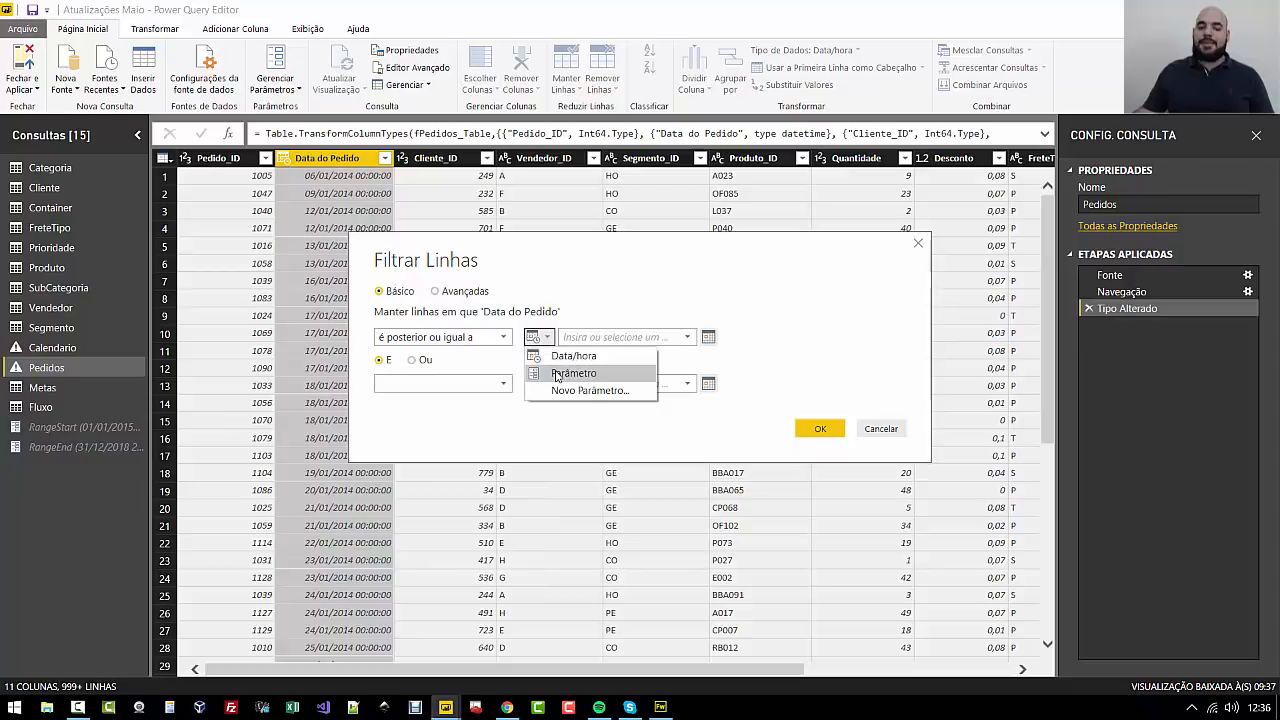
pyautogui.click(565, 370)
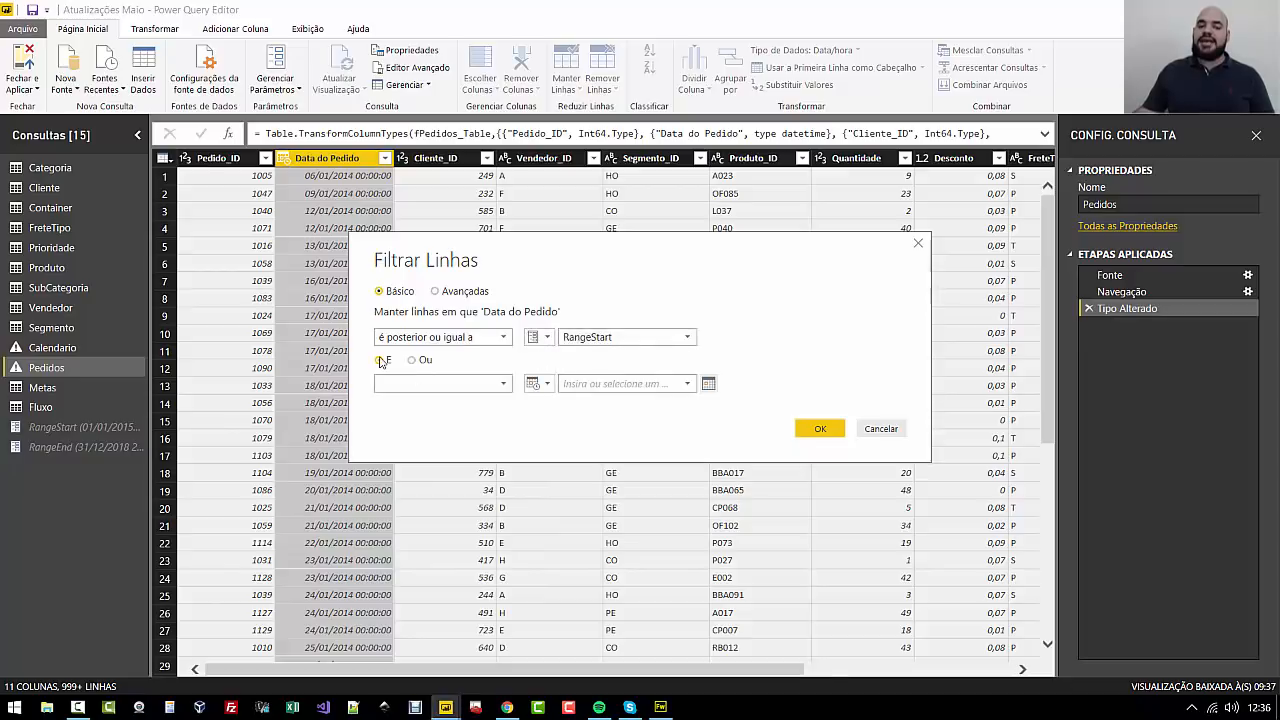
# Add the condition "é anterior ou igual a" the RangeEnd parameter, combined with E, and apply the row filter
pyautogui.click(407, 386)
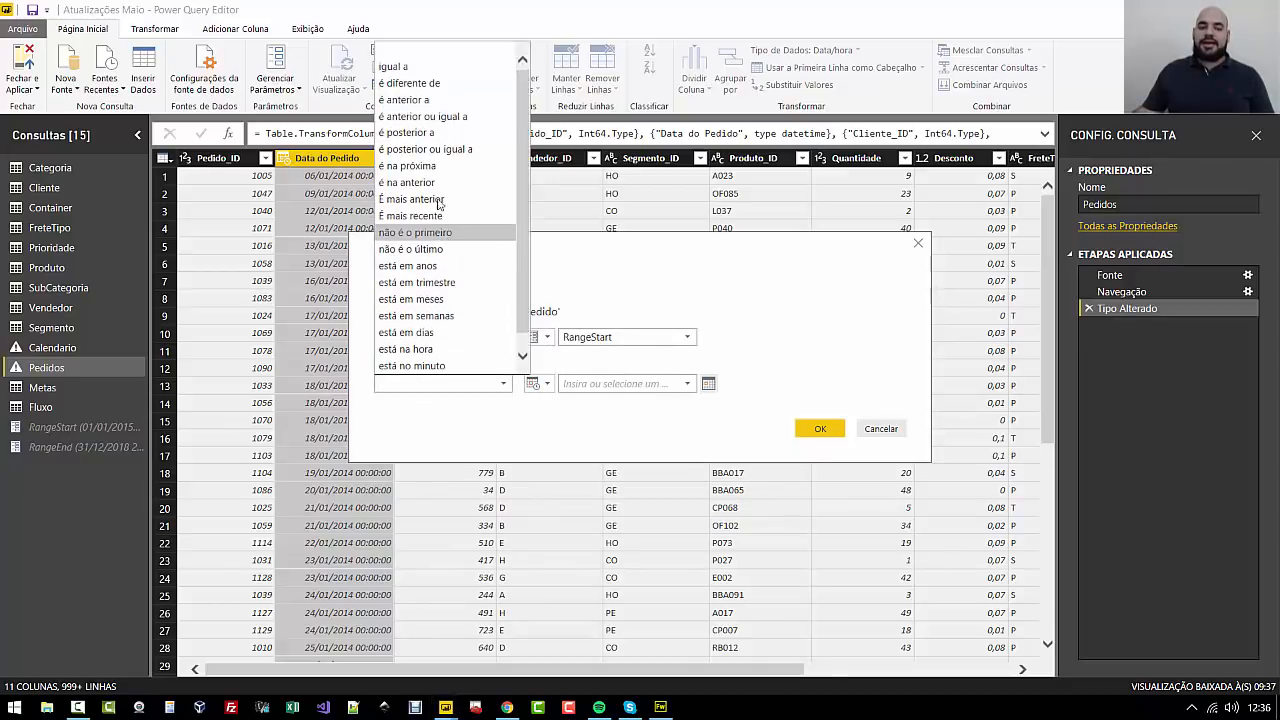
pyautogui.click(440, 117)
pyautogui.click(545, 383)
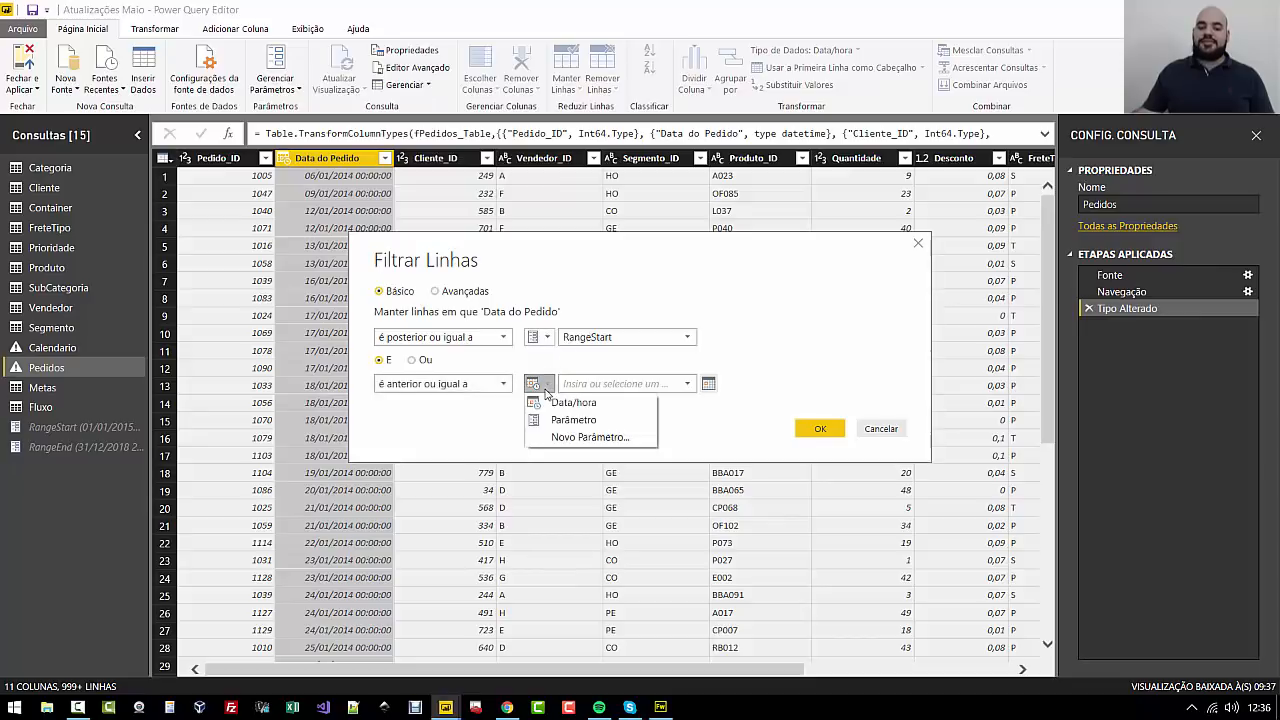
pyautogui.click(578, 420)
pyautogui.click(594, 384)
pyautogui.click(590, 417)
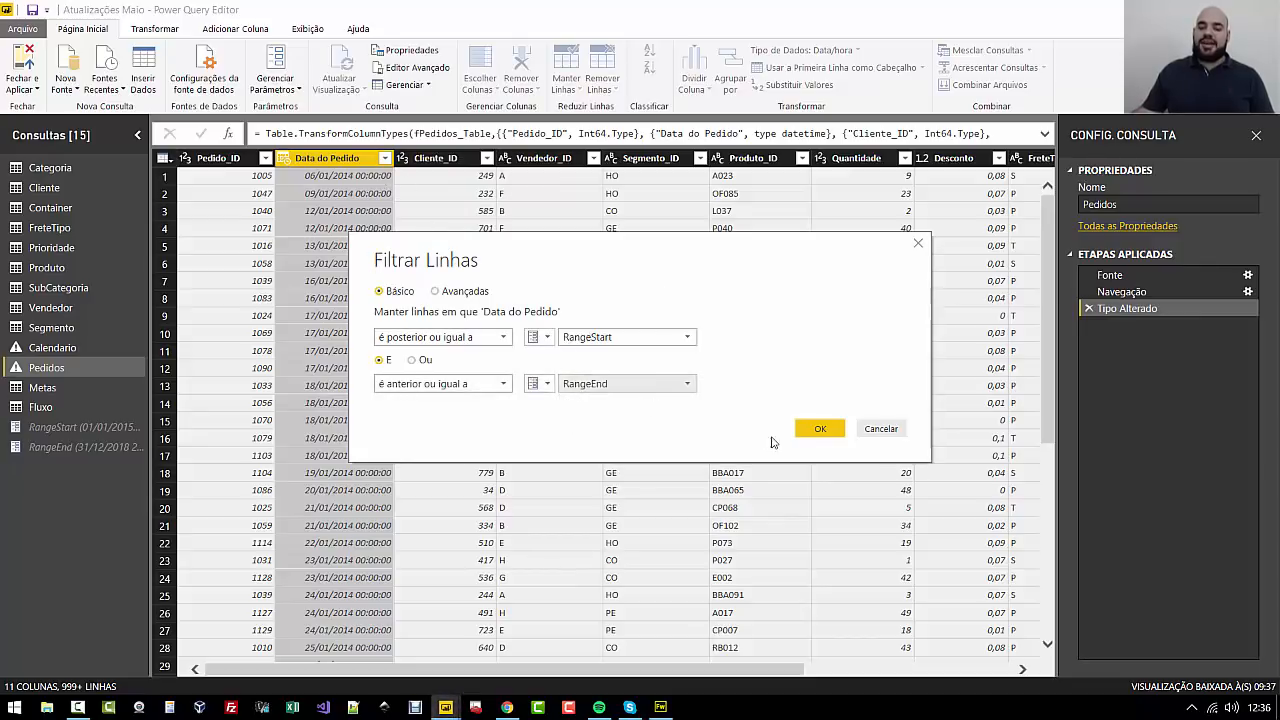
pyautogui.click(820, 430)
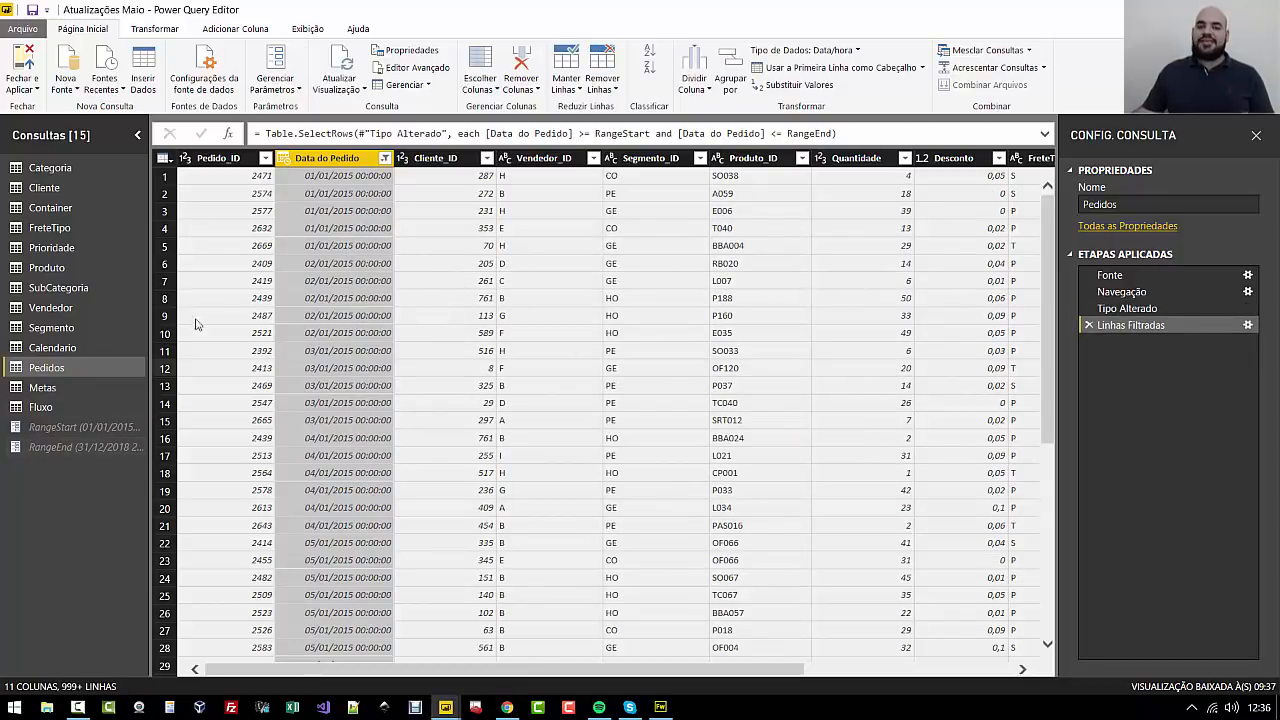
# Apply the query changes to the report and open the Atualização Incremental settings for the Pedidos table
pyautogui.click(24, 70)
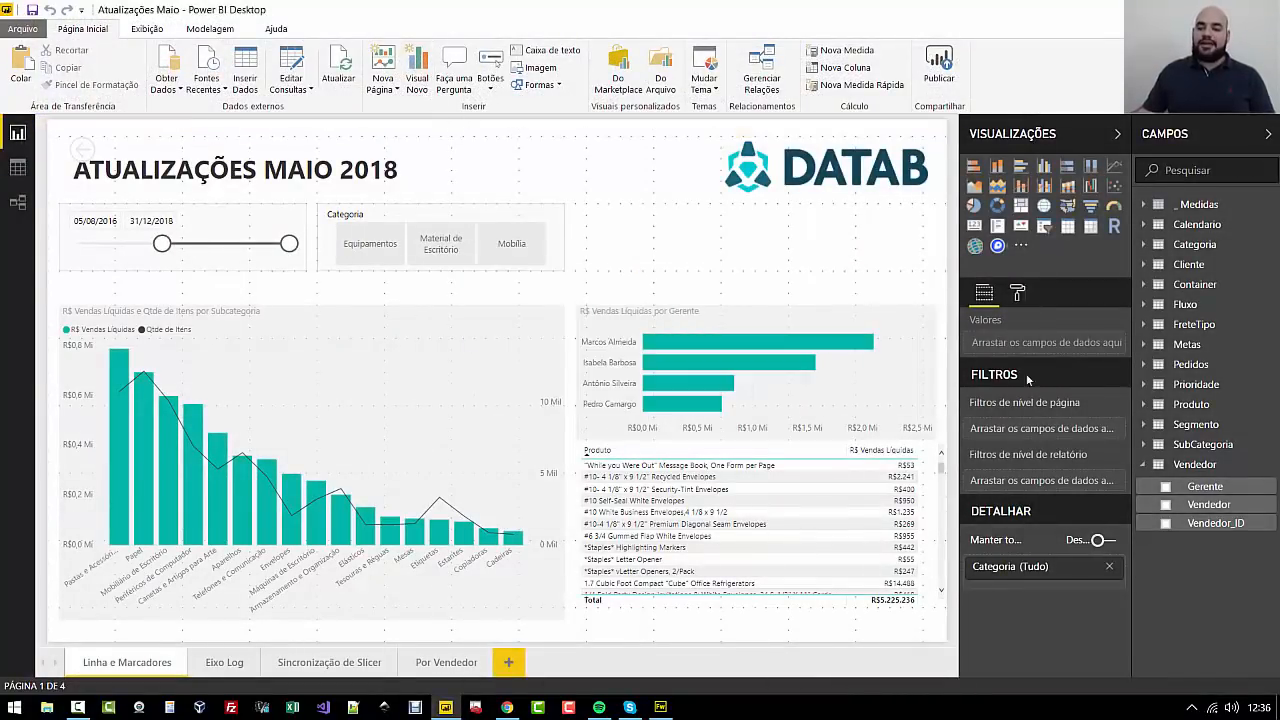
pyautogui.click(1192, 365)
pyautogui.rightClick(1194, 367)
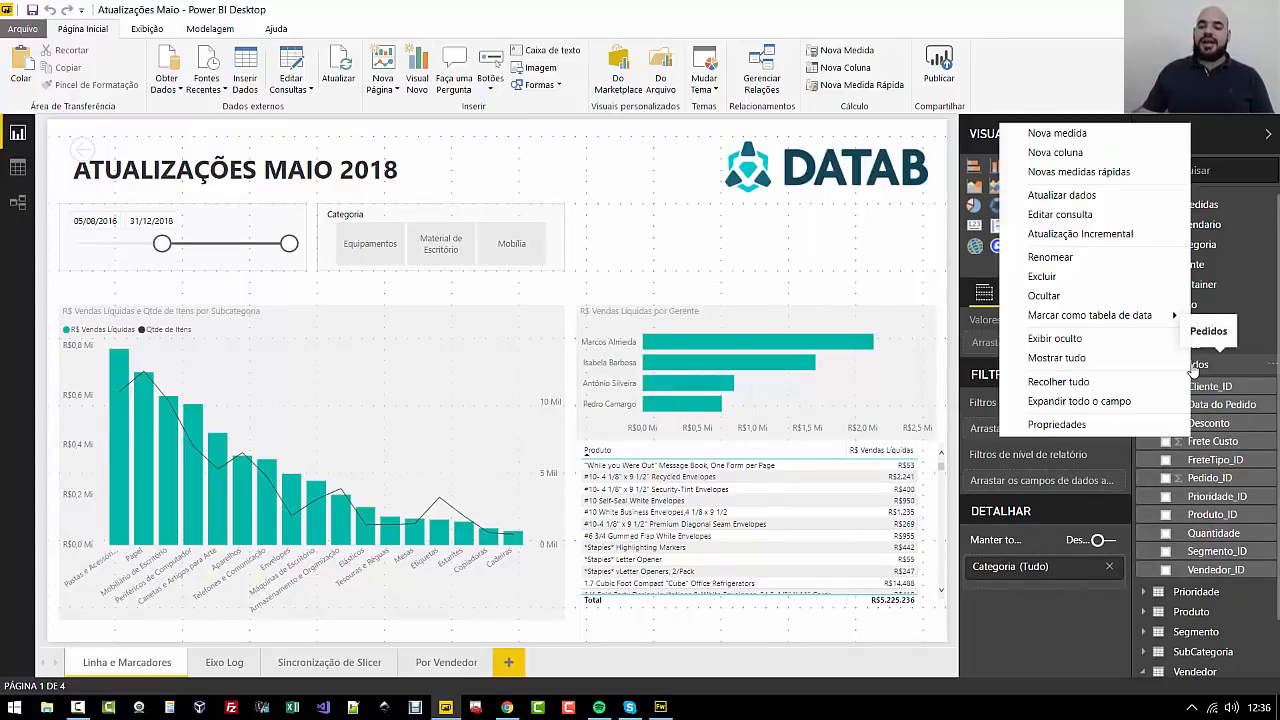
pyautogui.click(1070, 234)
pyautogui.moveTo(606, 119); pyautogui.dragTo(525, 119)
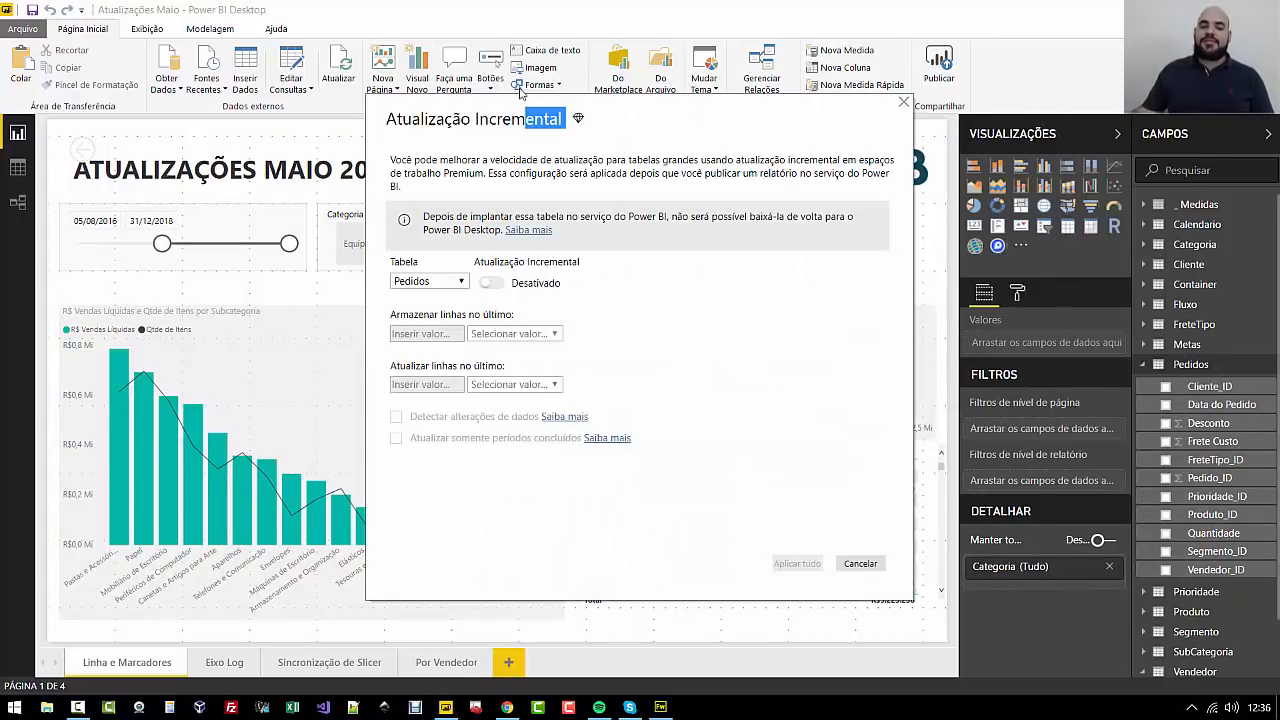
pyautogui.click(604, 173)
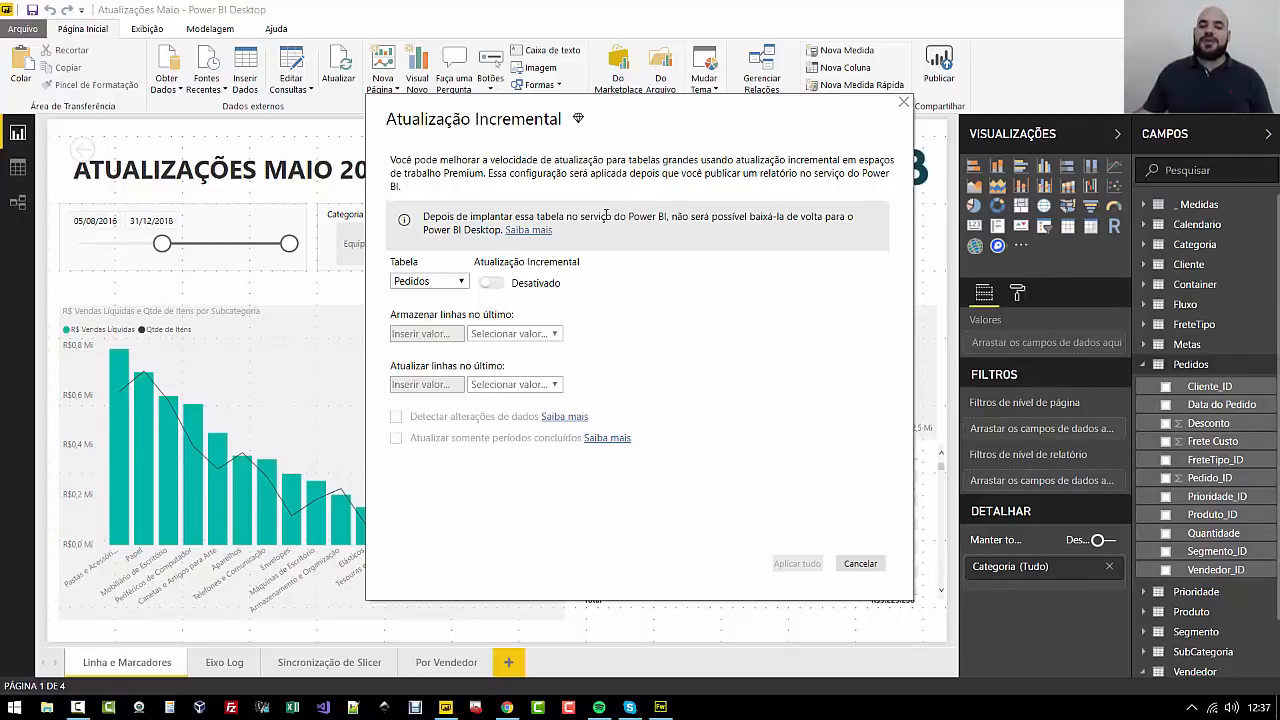
# Enable incremental refresh for Pedidos and store rows whose Data do Pedido falls in the last 3 Year
pyautogui.click(491, 285)
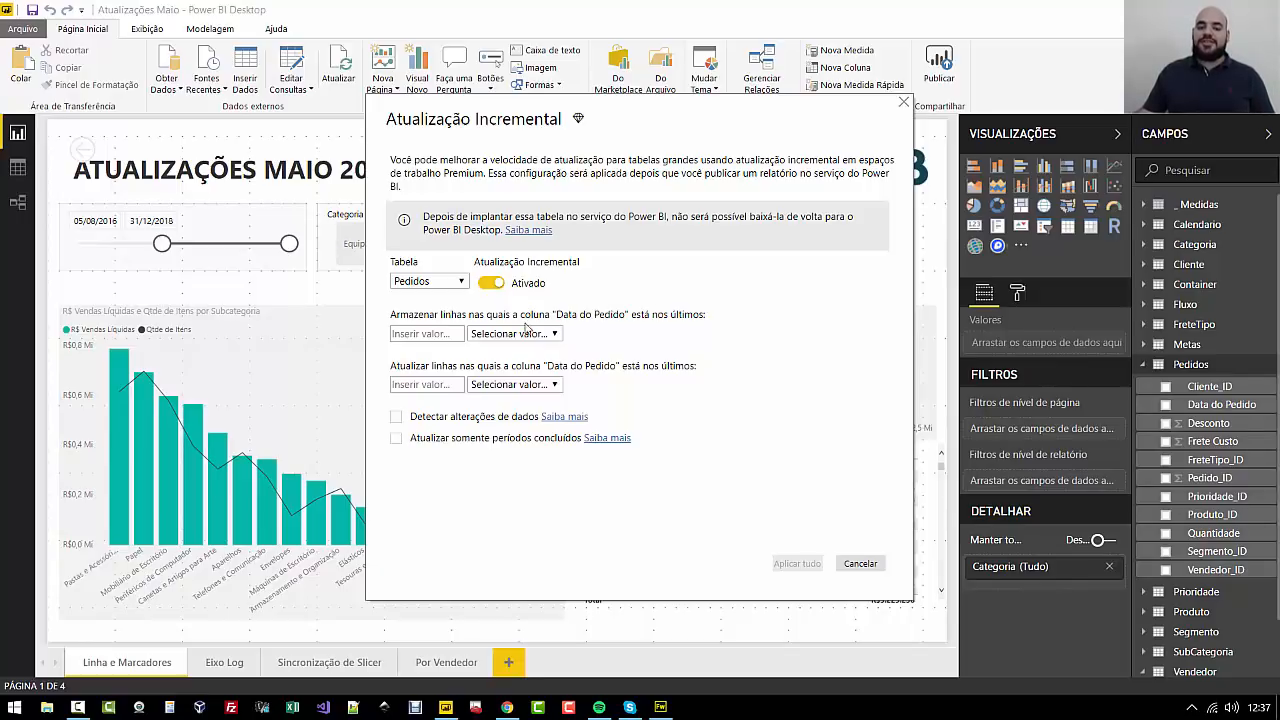
pyautogui.click(457, 331)
pyautogui.click(457, 331)
pyautogui.click(457, 331)
pyautogui.click(486, 332)
pyautogui.click(484, 404)
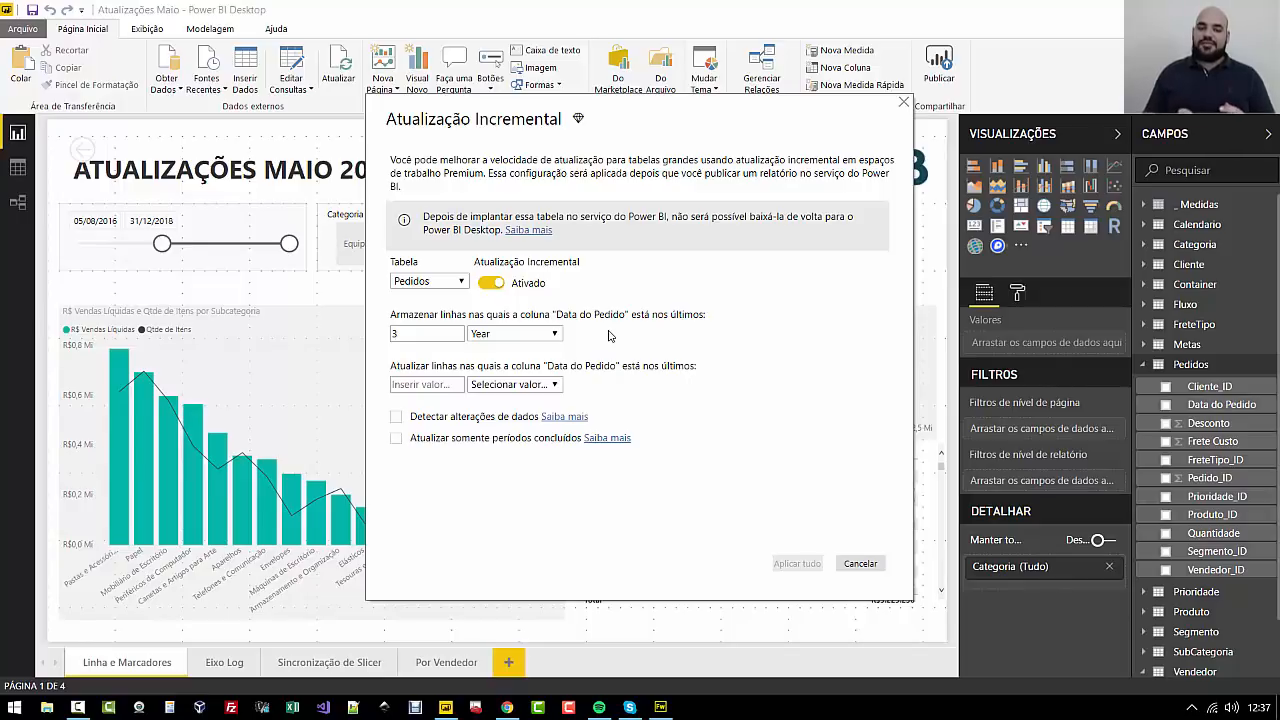
# Set Pedidos to refresh rows whose Data do Pedido falls in the last 7 Day and apply the incremental refresh settings
pyautogui.click(457, 381)
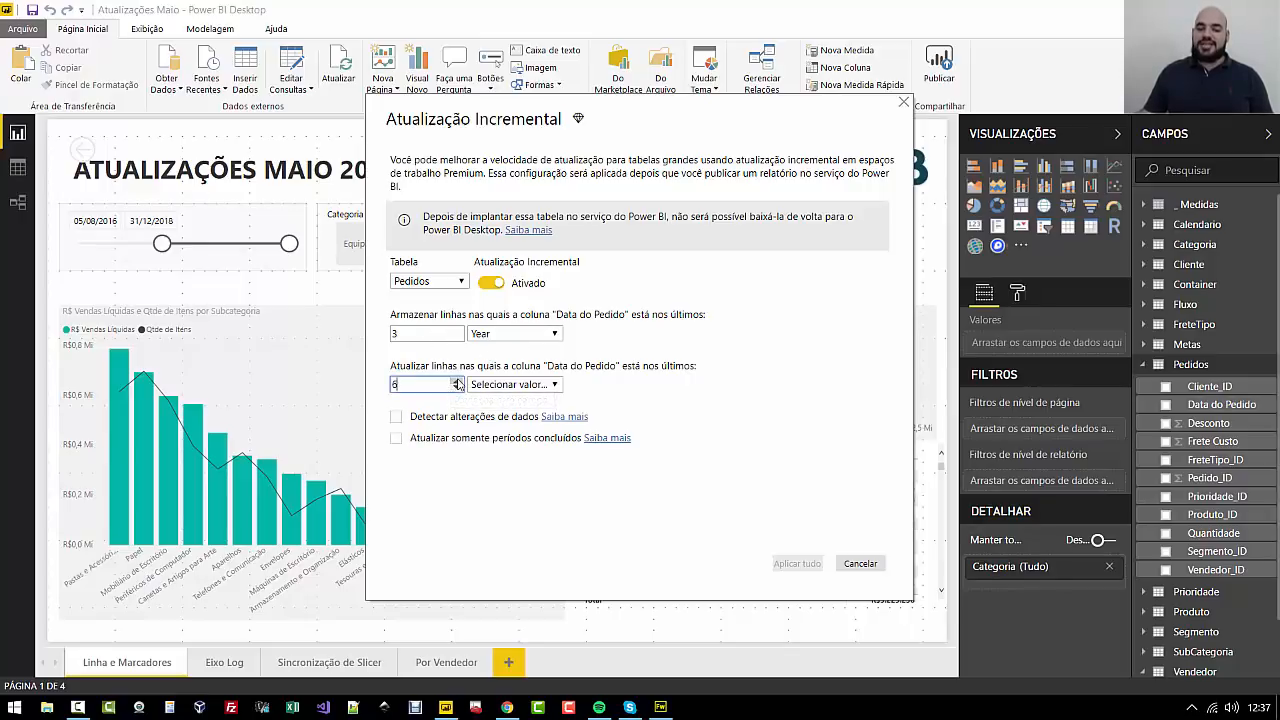
pyautogui.click(520, 385)
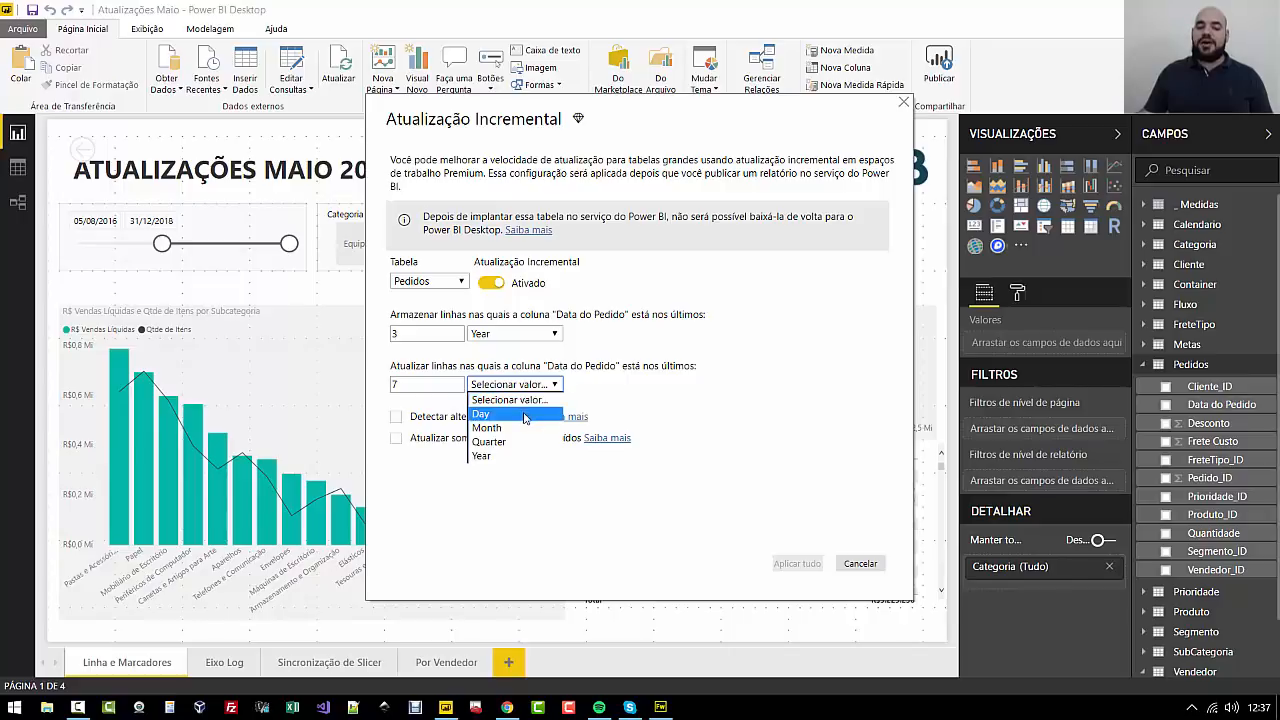
pyautogui.click(525, 414)
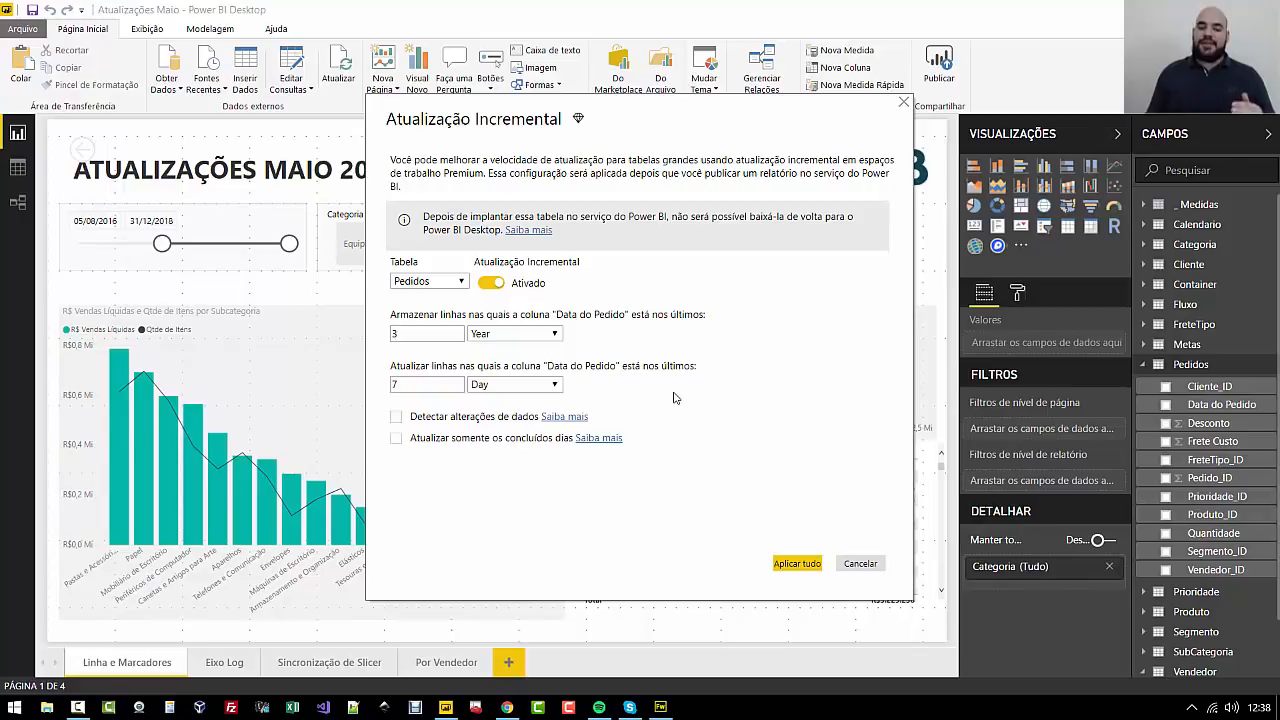
pyautogui.click(796, 563)
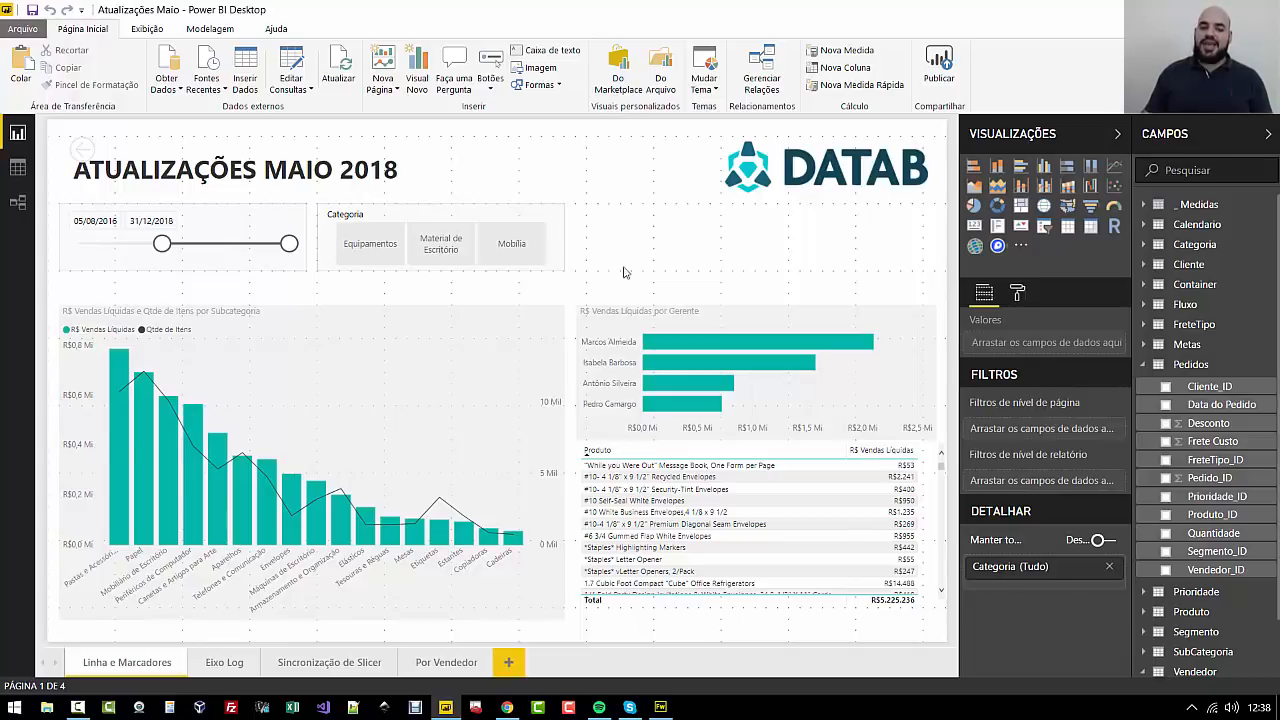
# Turn on markers for the Qtde de Itens line in the sales by Subcategoria combo chart
pyautogui.click(190, 305)
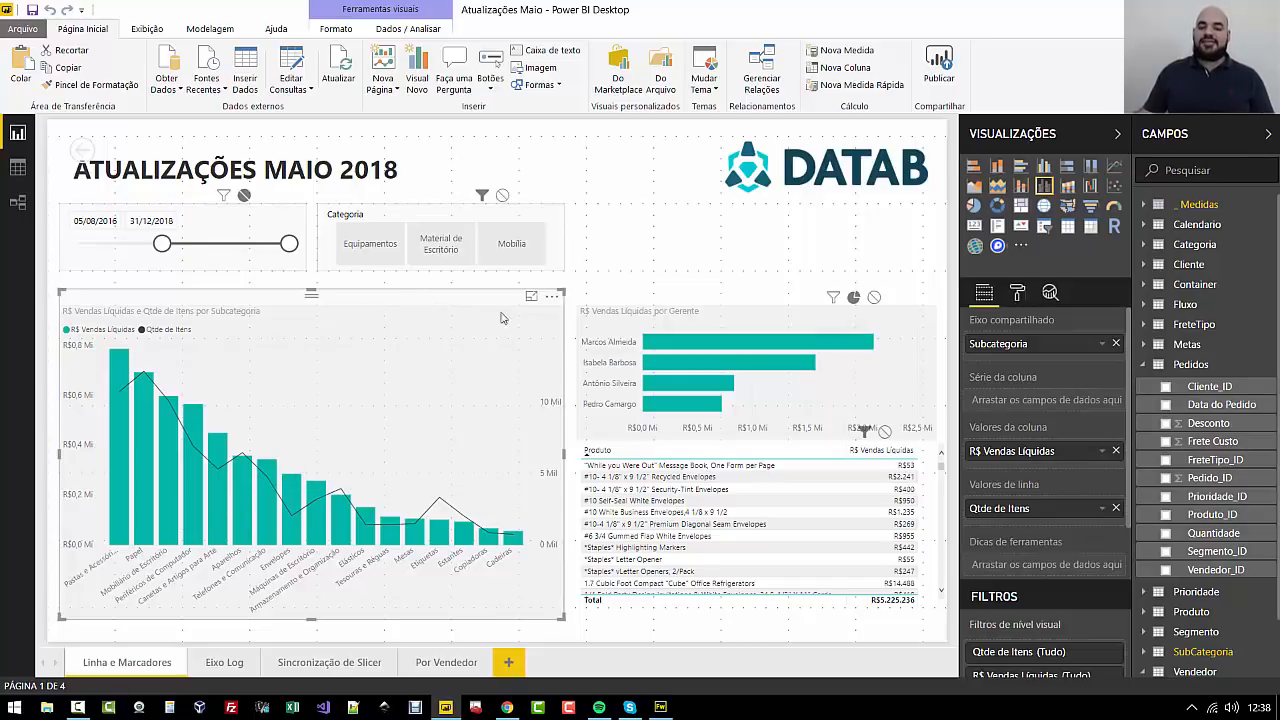
pyautogui.click(1017, 292)
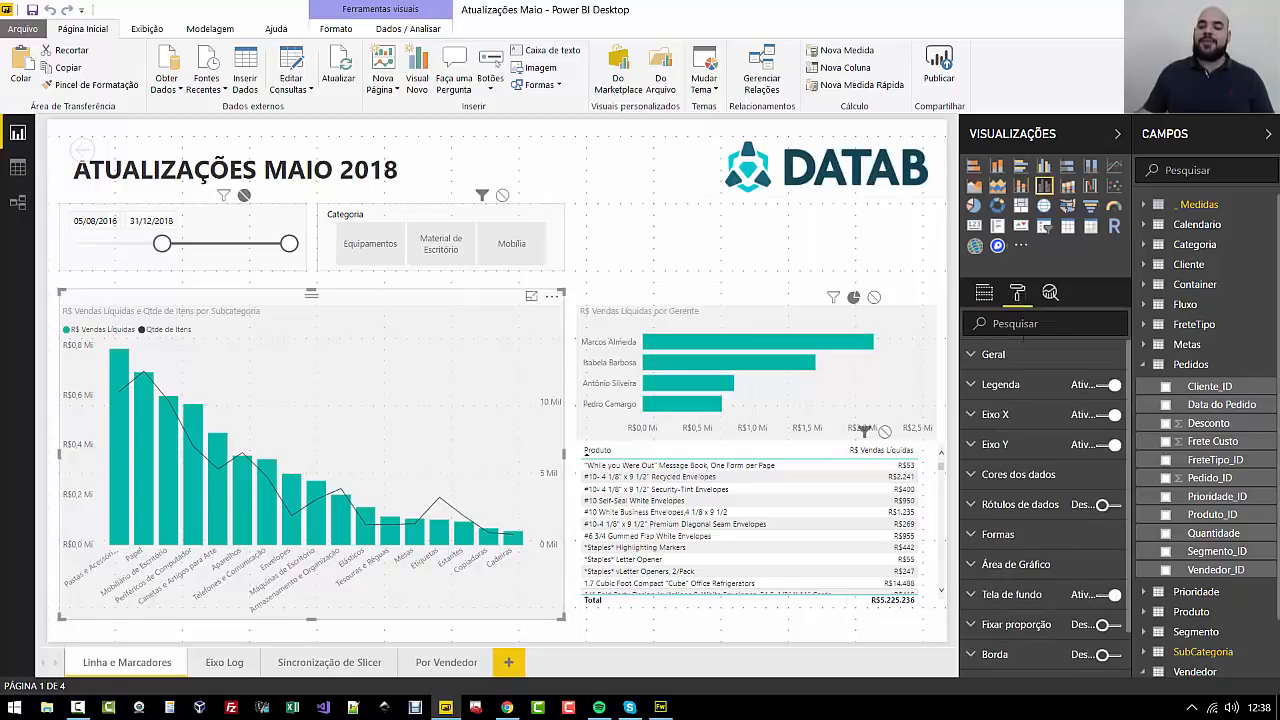
pyautogui.click(1010, 536)
pyautogui.scroll(-3, 1013, 522)
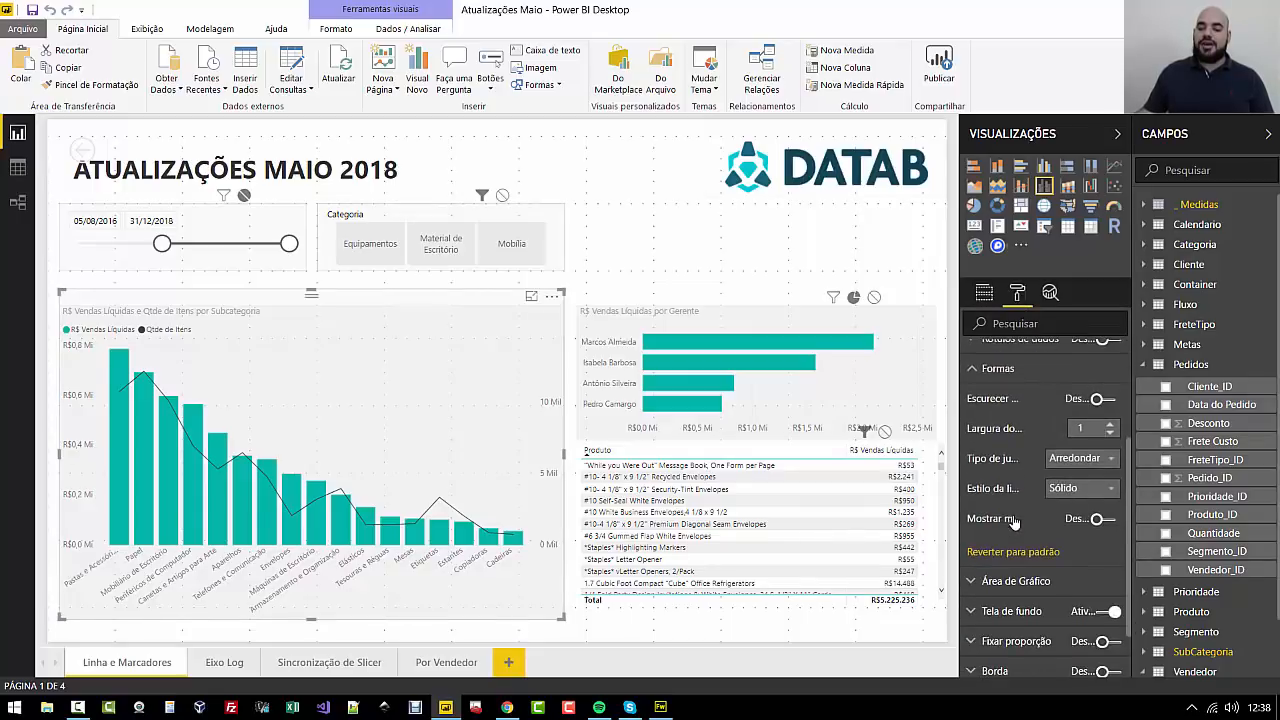
pyautogui.moveTo(958, 466)
pyautogui.mouseDown()
pyautogui.moveTo(907, 466)
pyautogui.moveTo(953, 466)
pyautogui.mouseUp()
pyautogui.click(1104, 518)
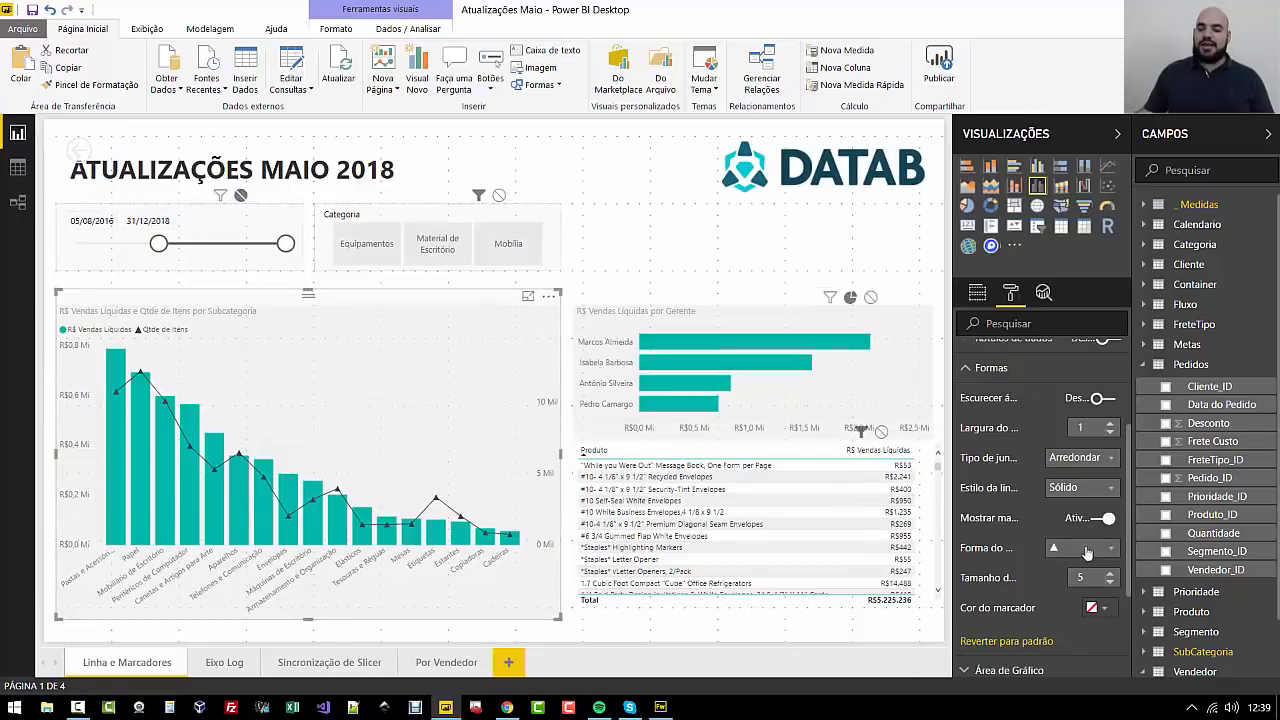
pyautogui.click(1088, 548)
pyautogui.click(1086, 550)
pyautogui.click(1111, 575)
pyautogui.click(1109, 583)
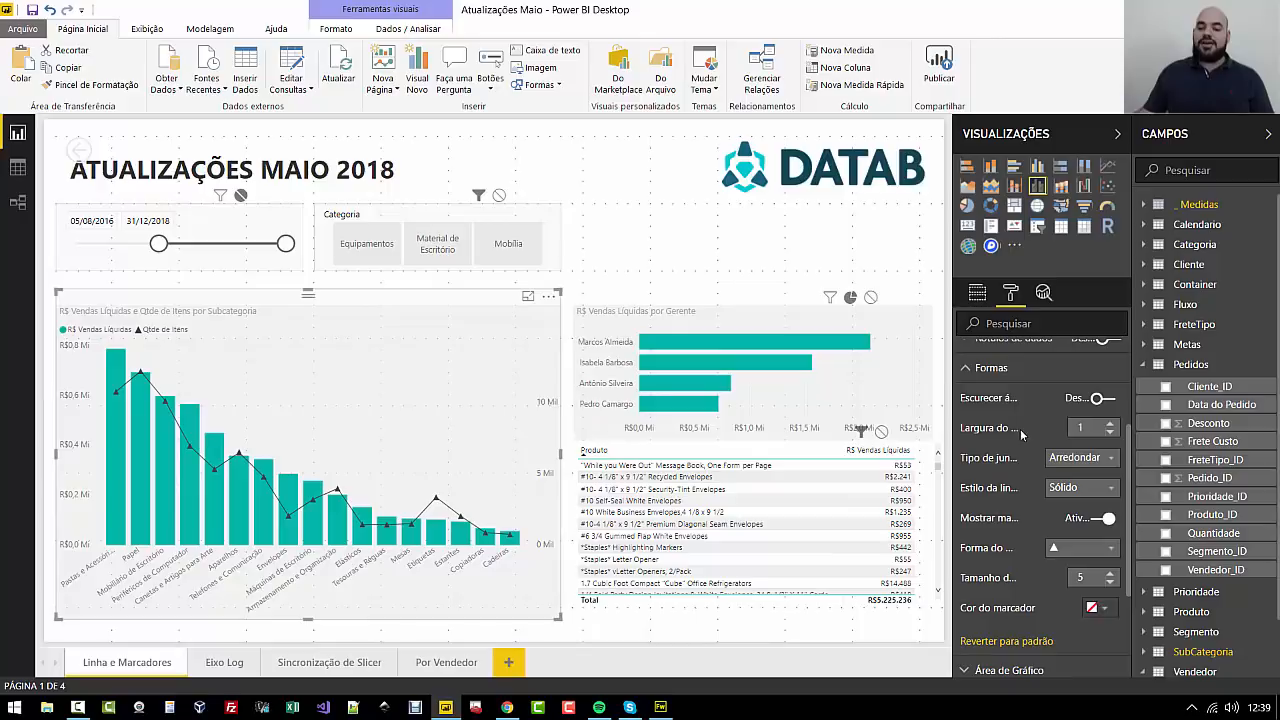
# Widen the formatting area and set the combo chart line's stroke width to 0
pyautogui.moveTo(950, 425); pyautogui.dragTo(930, 427)
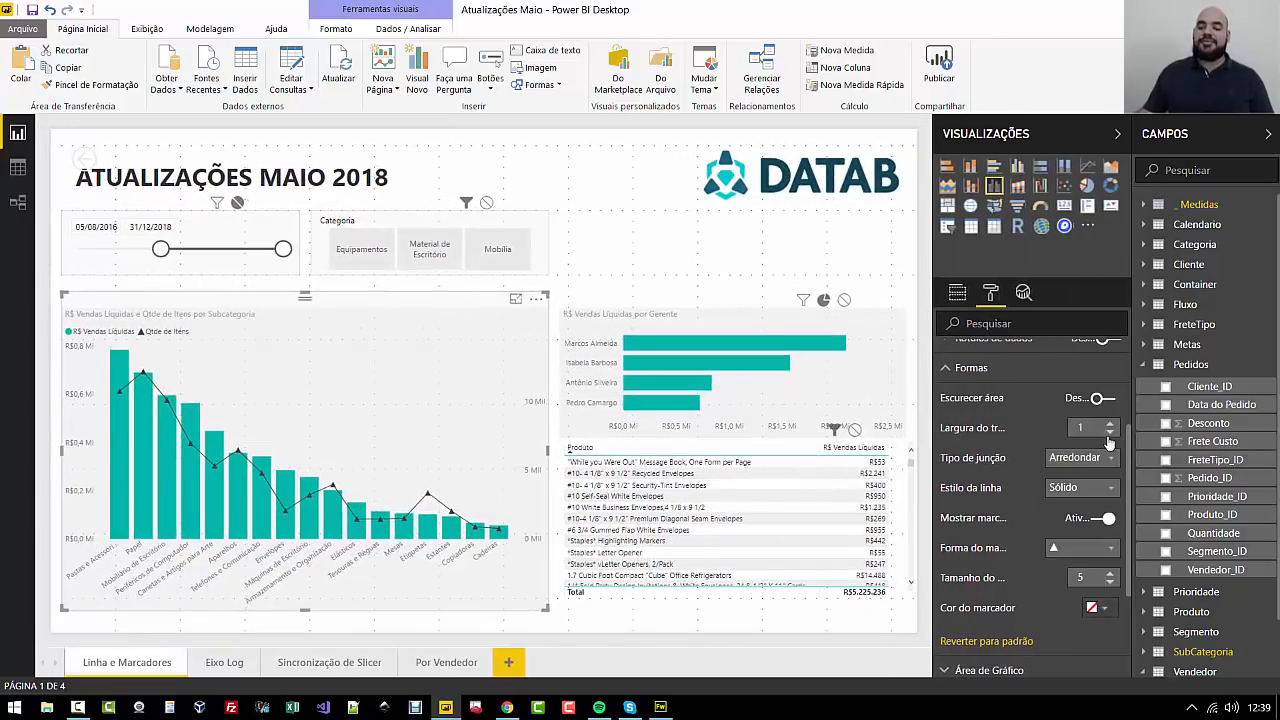
pyautogui.click(1109, 433)
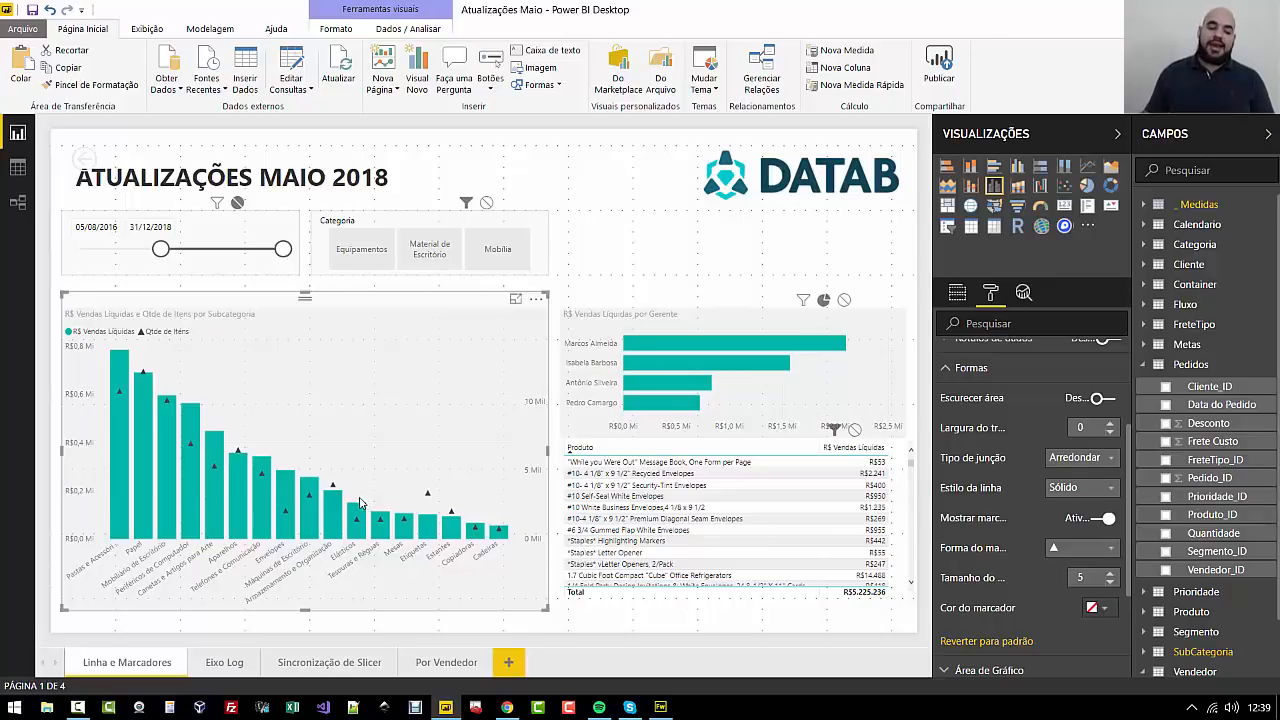
# On the Eixo Log page, set the Y axis scale type of the Subcategoria column chart to Log
pyautogui.click(222, 663)
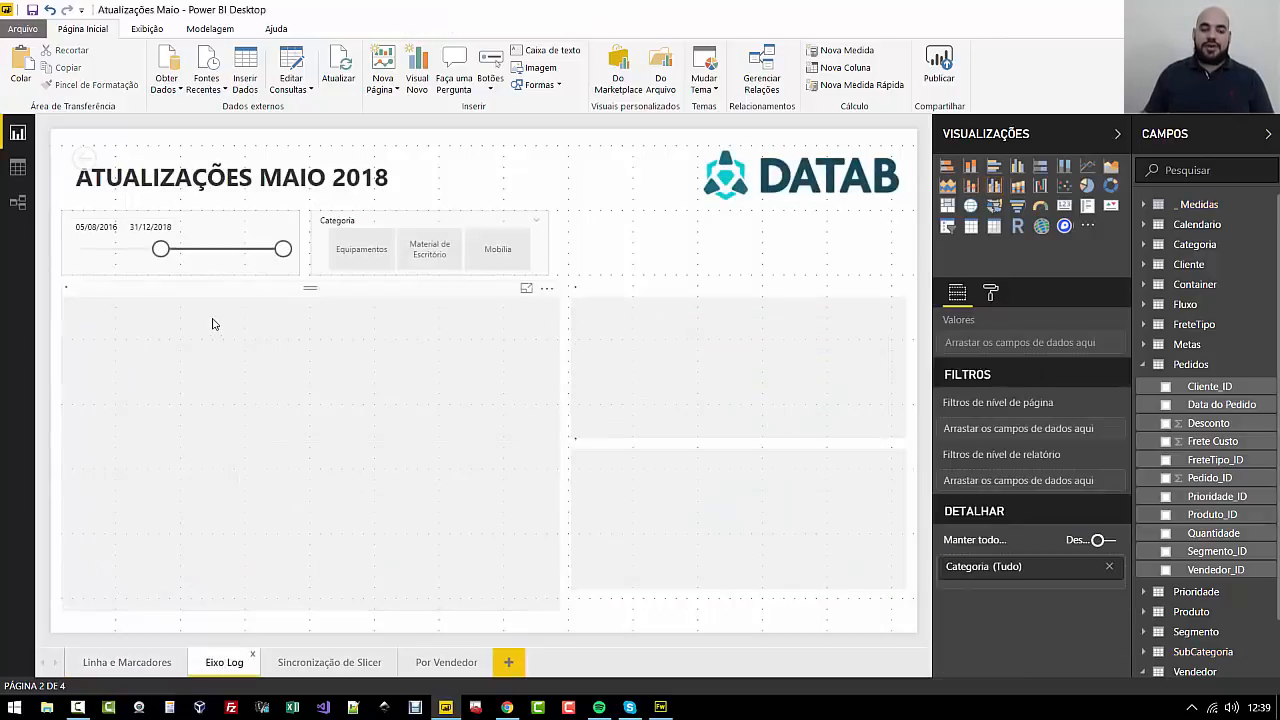
pyautogui.click(193, 291)
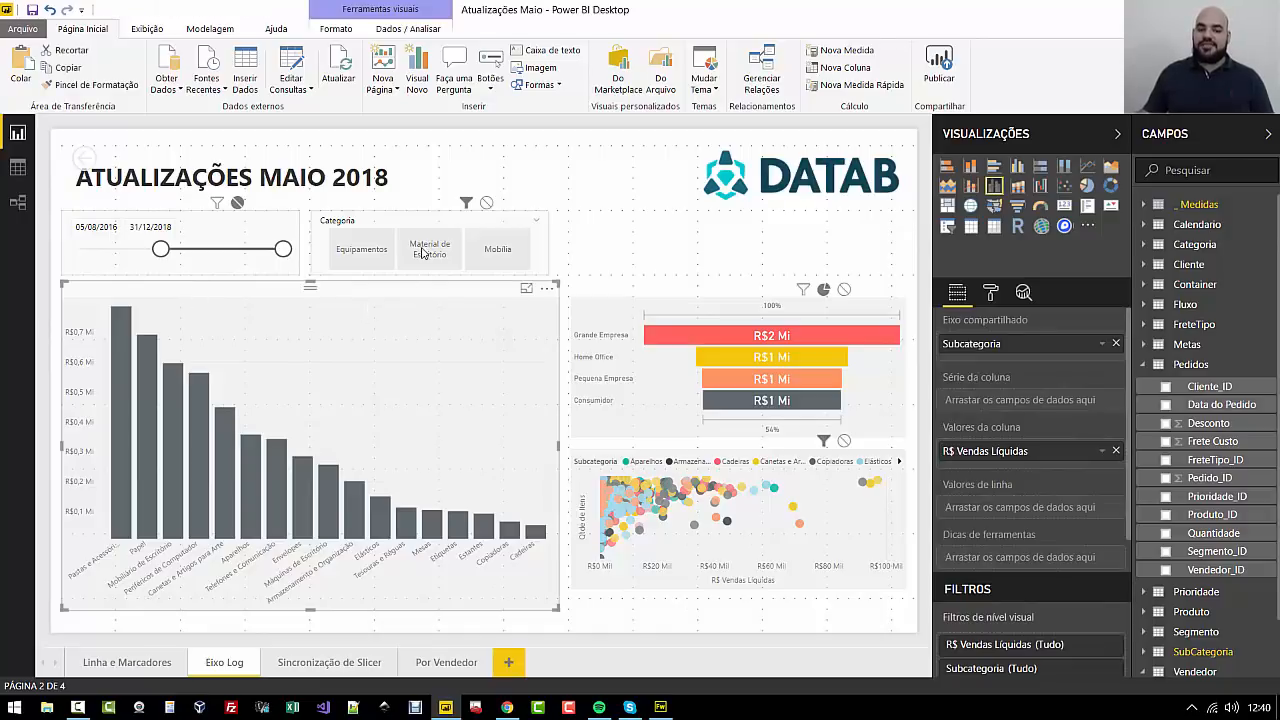
pyautogui.click(990, 292)
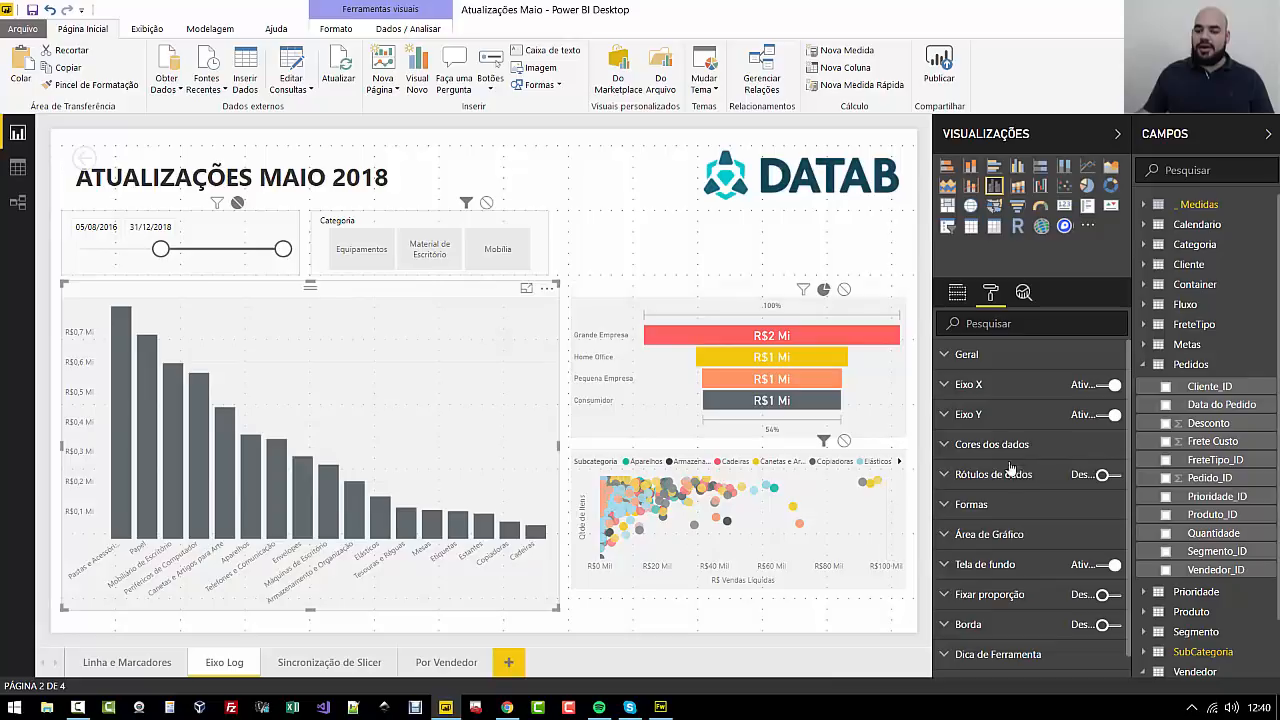
pyautogui.click(958, 416)
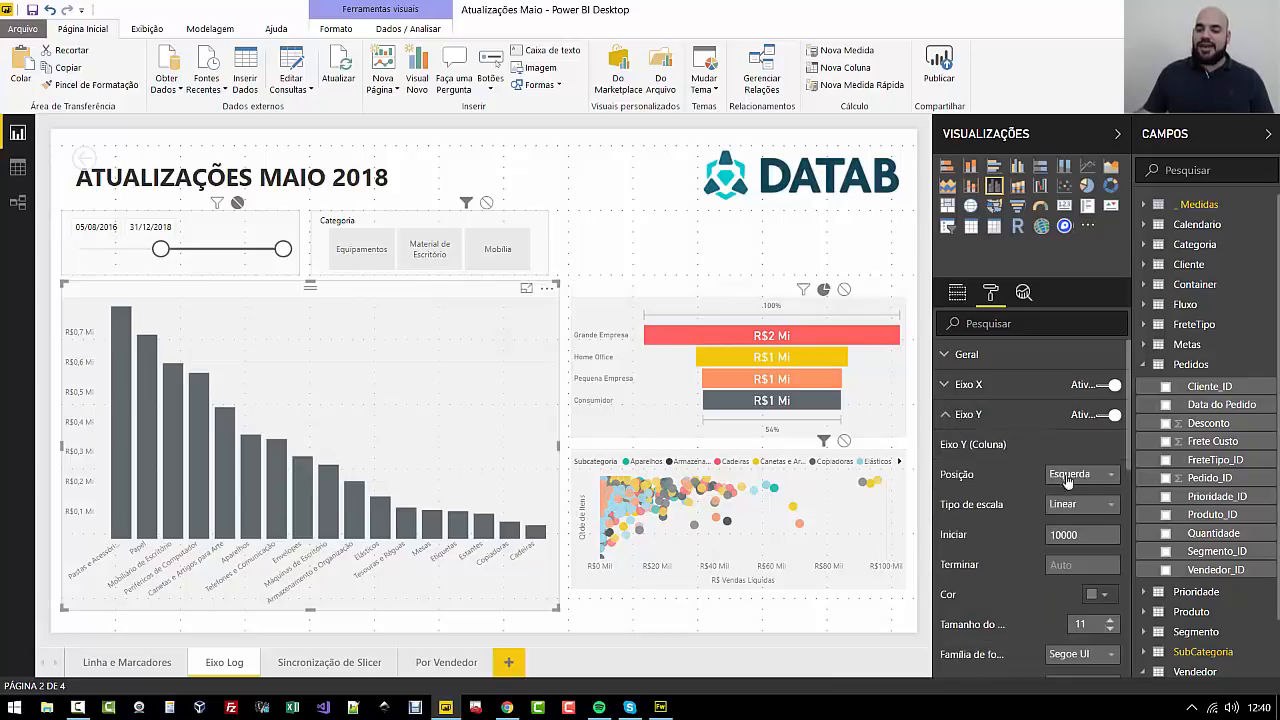
pyautogui.click(1080, 507)
pyautogui.click(1060, 542)
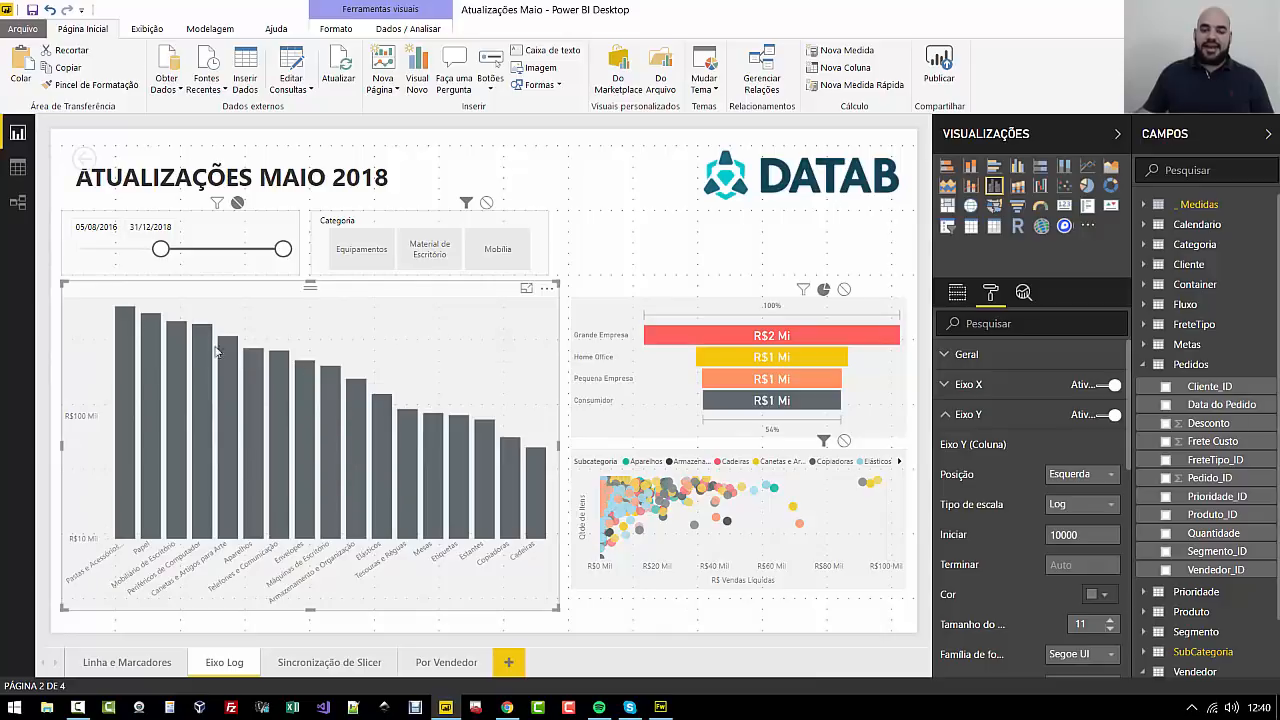
# Extend the start of the date slicer's range to 01/01/2015
pyautogui.moveTo(160, 249); pyautogui.dragTo(80, 249)
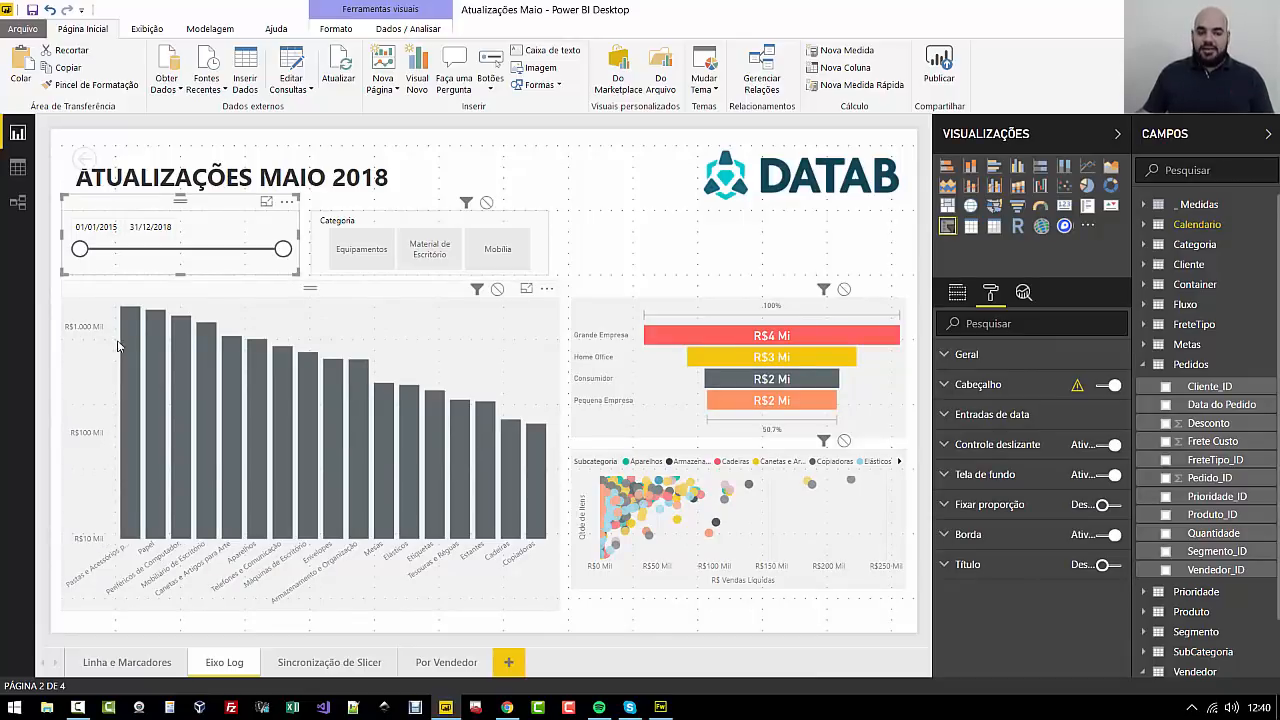
pyautogui.moveTo(133, 345)
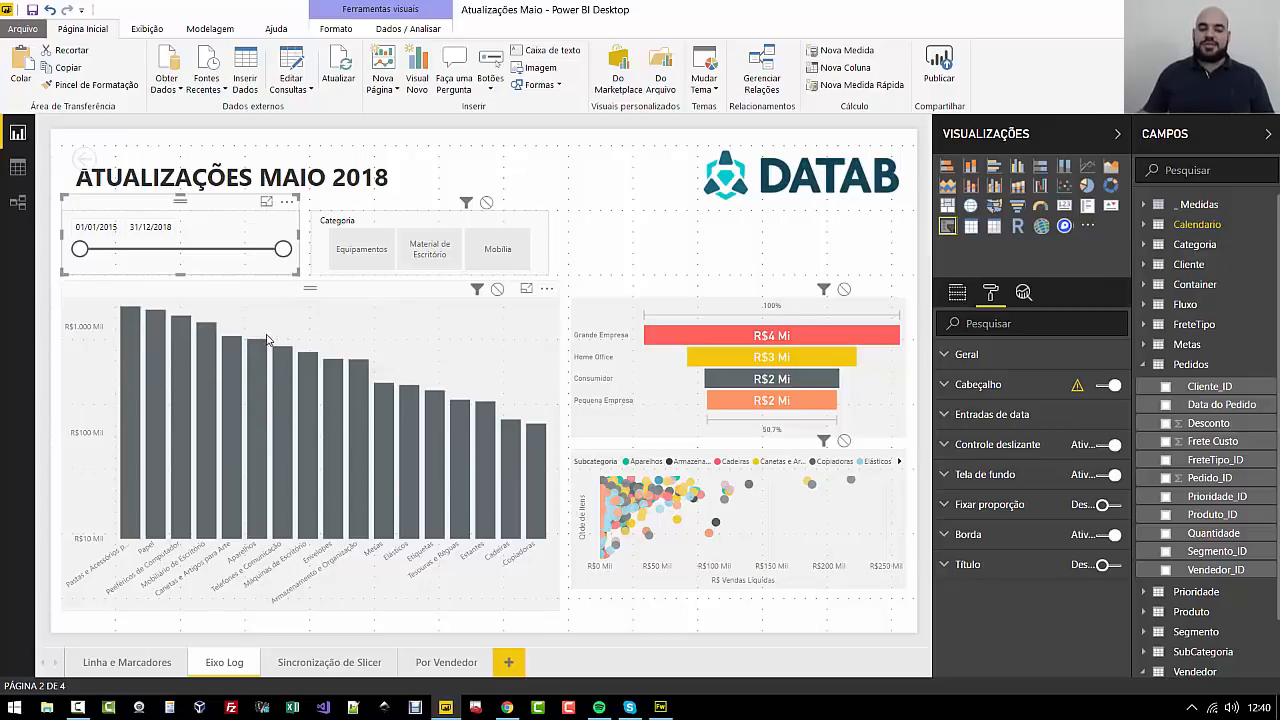
# Set the start value of the column chart's Y axis to 50000 and deselect the chart
pyautogui.click(168, 314)
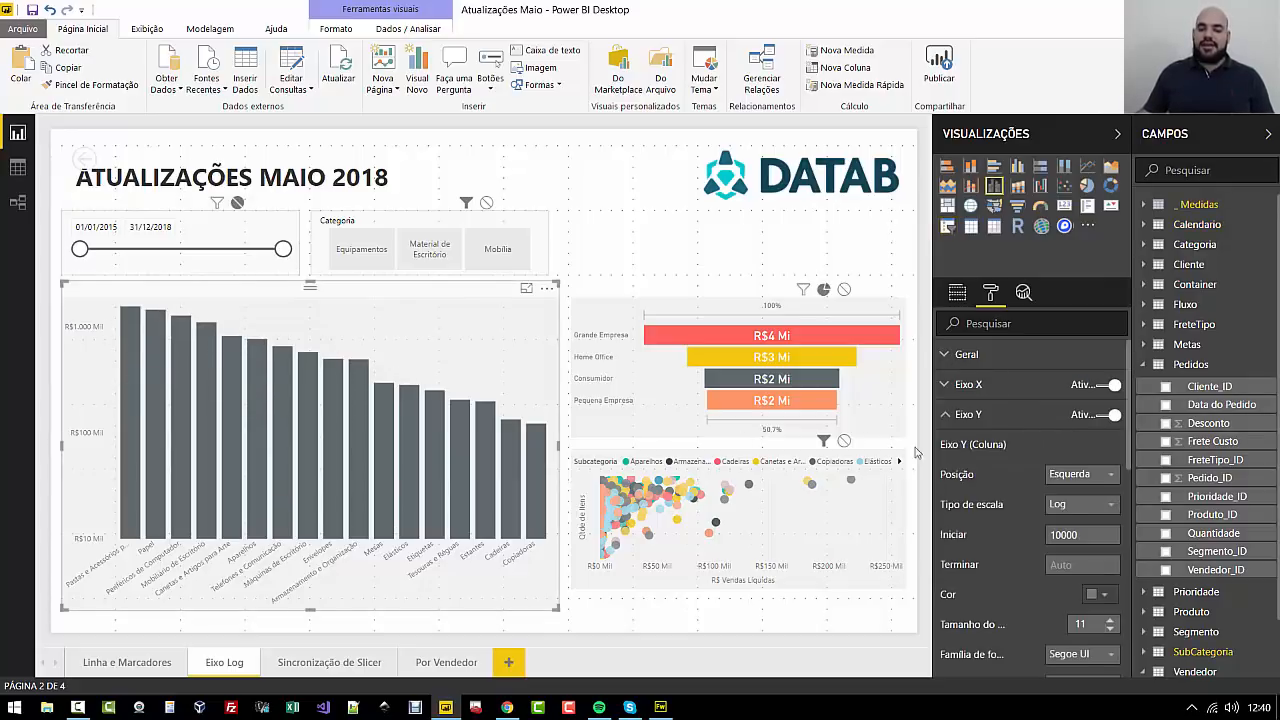
pyautogui.click(1050, 535)
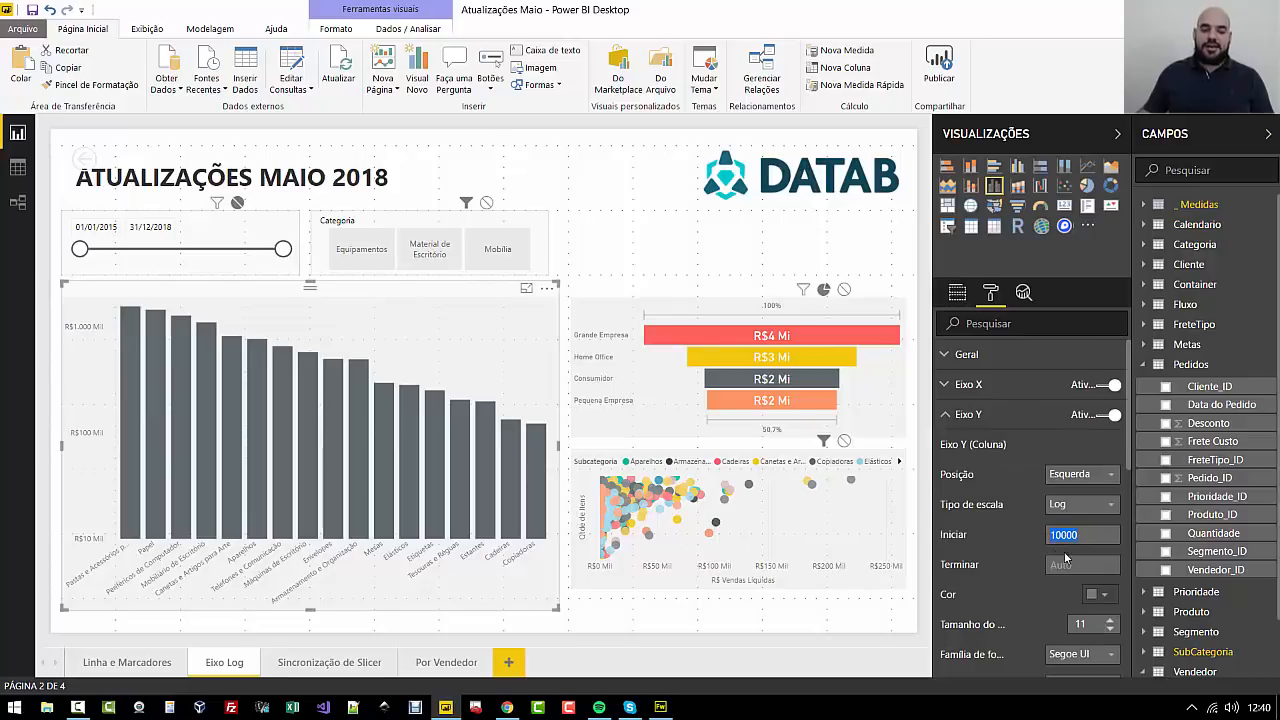
pyautogui.write('50000')
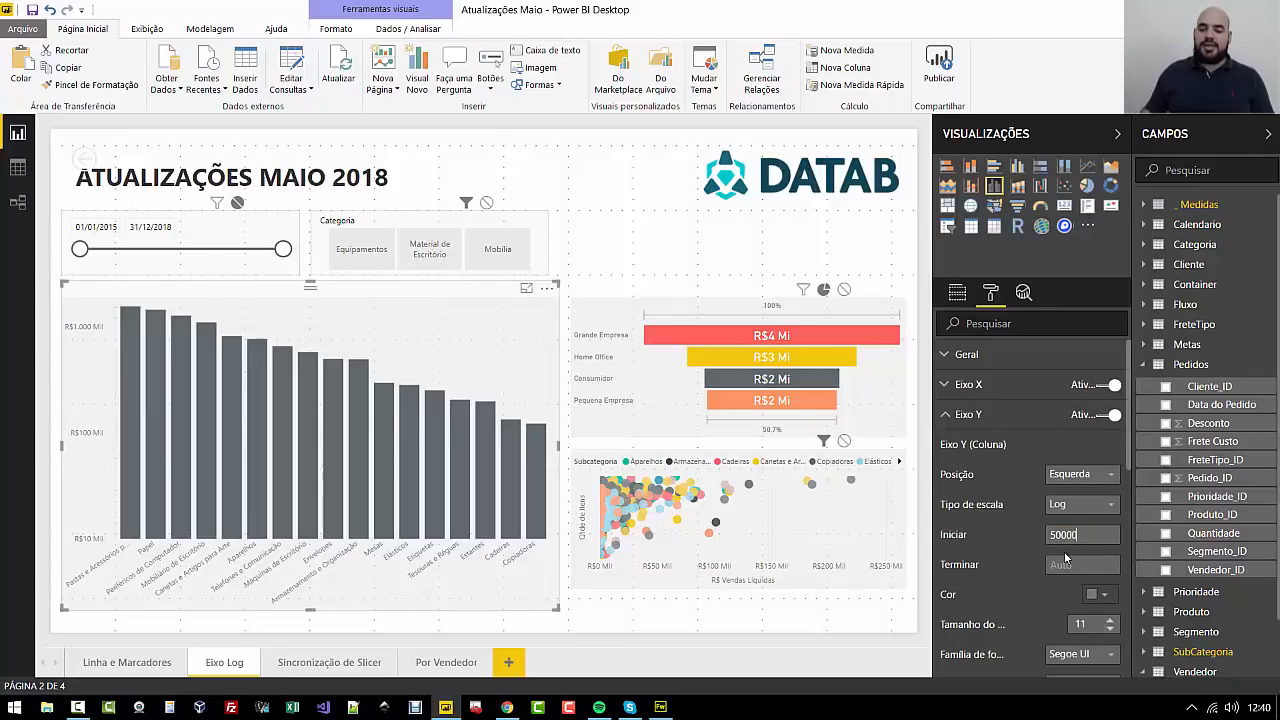
pyautogui.press('Return')
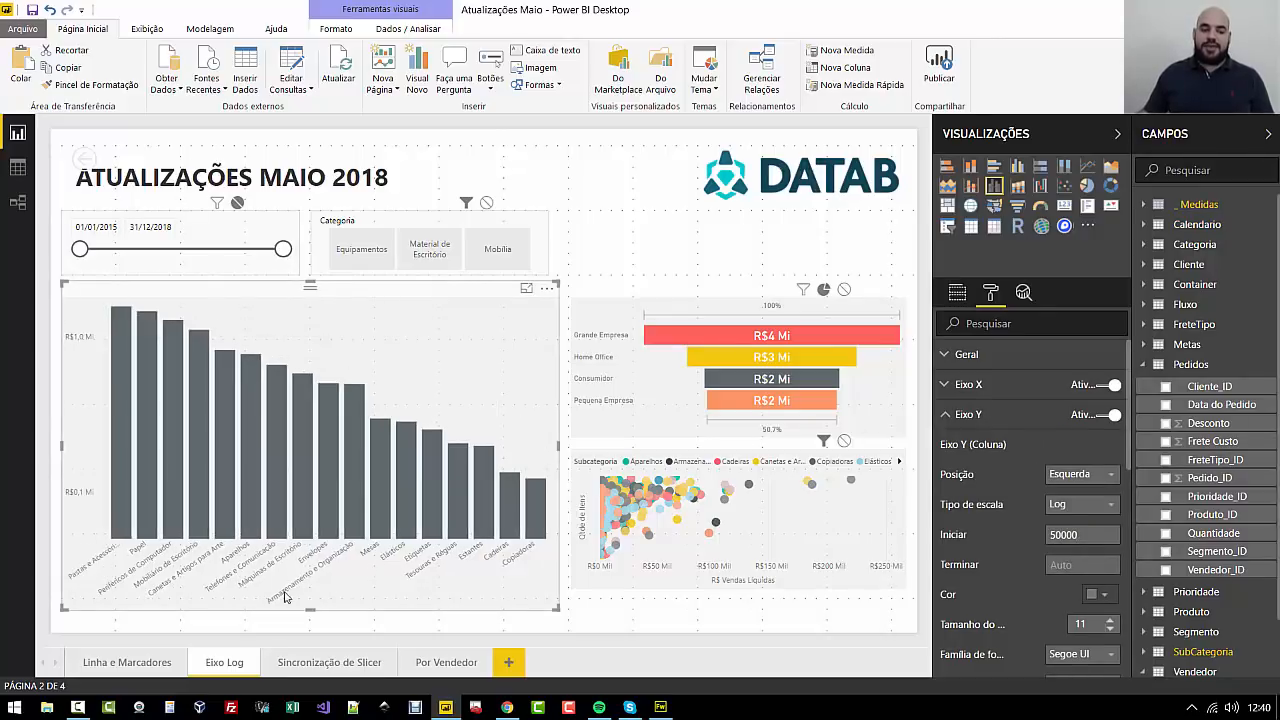
pyautogui.doubleClick(1099, 536)
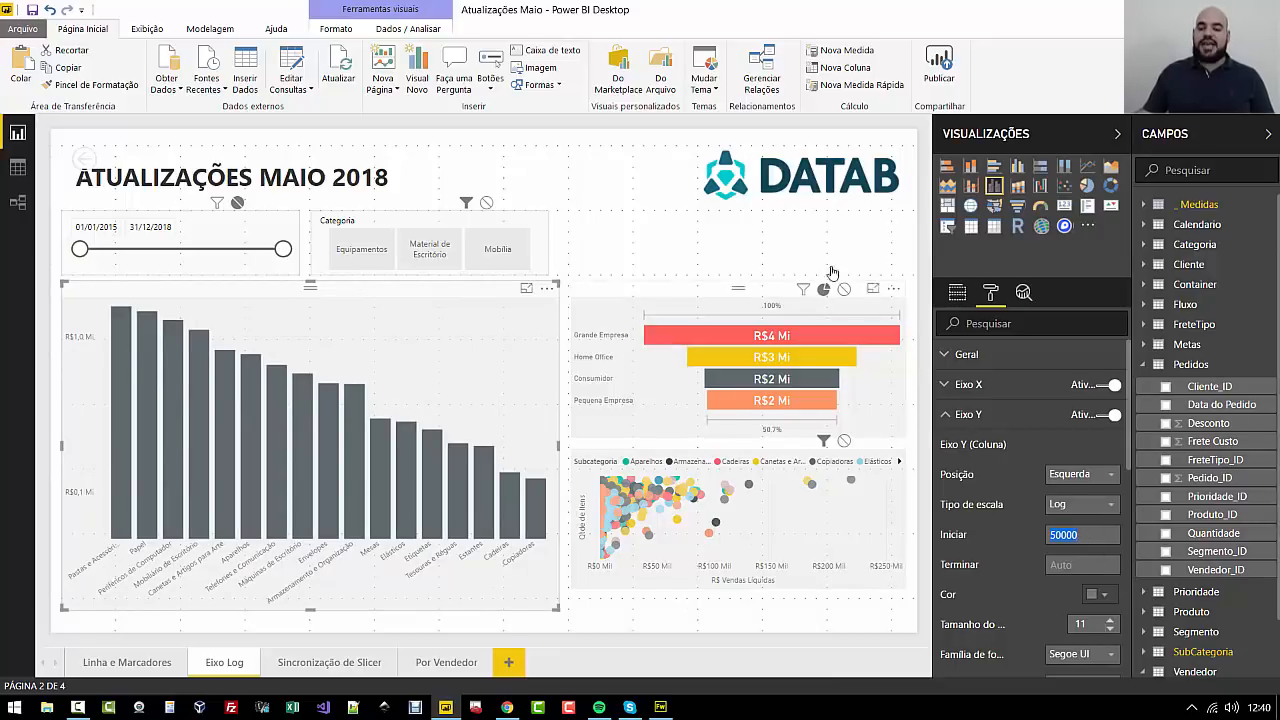
pyautogui.click(625, 202)
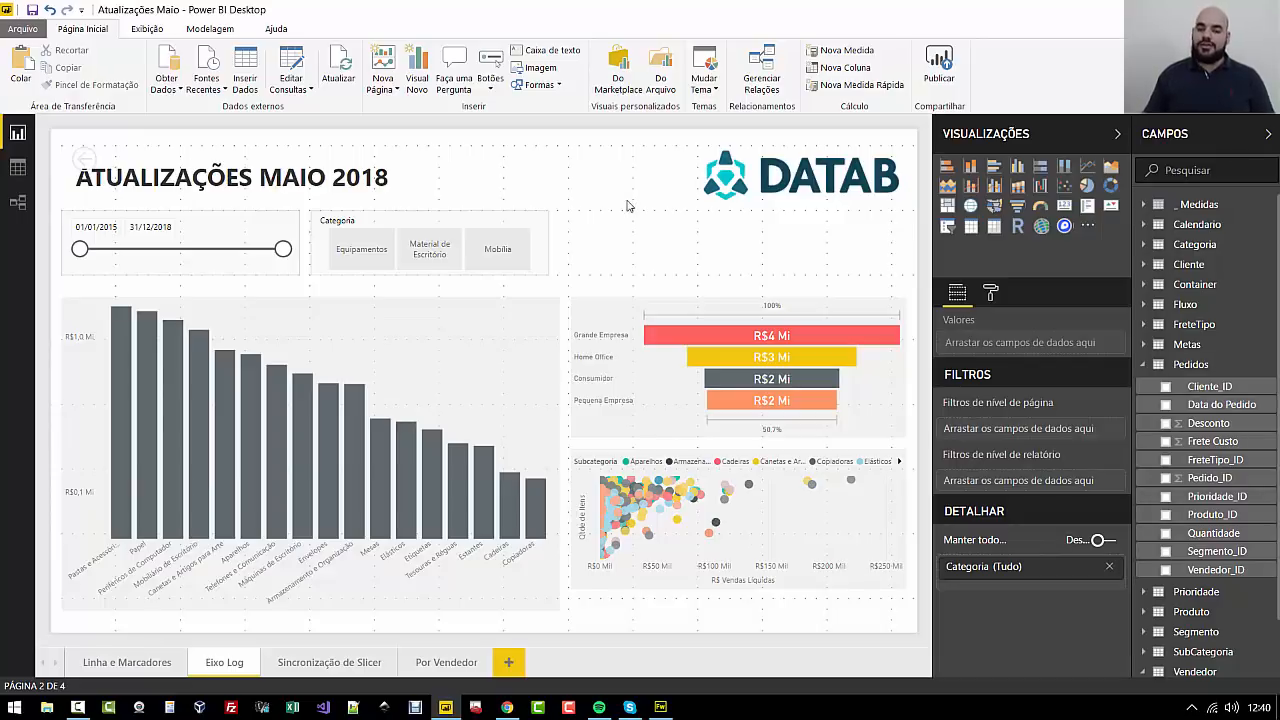
# Set the data label style of the Segmento funnel chart to Percentual do primeiro
pyautogui.click(668, 302)
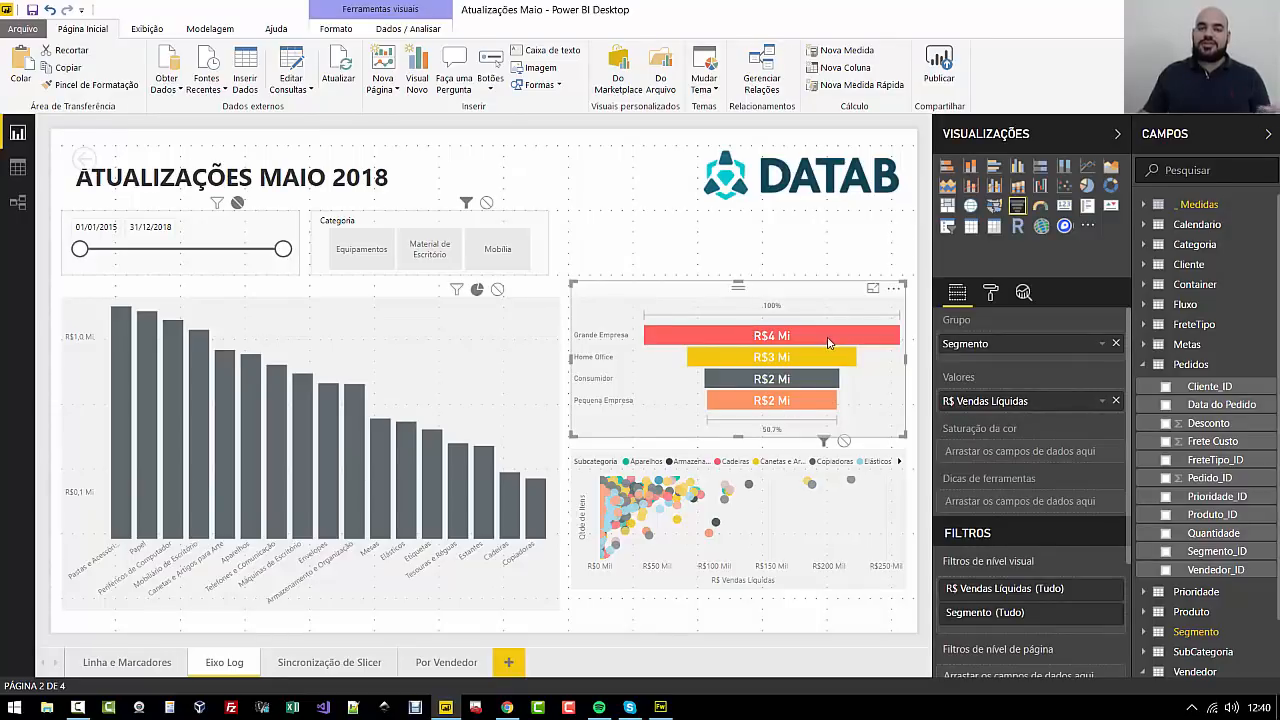
pyautogui.moveTo(828, 344)
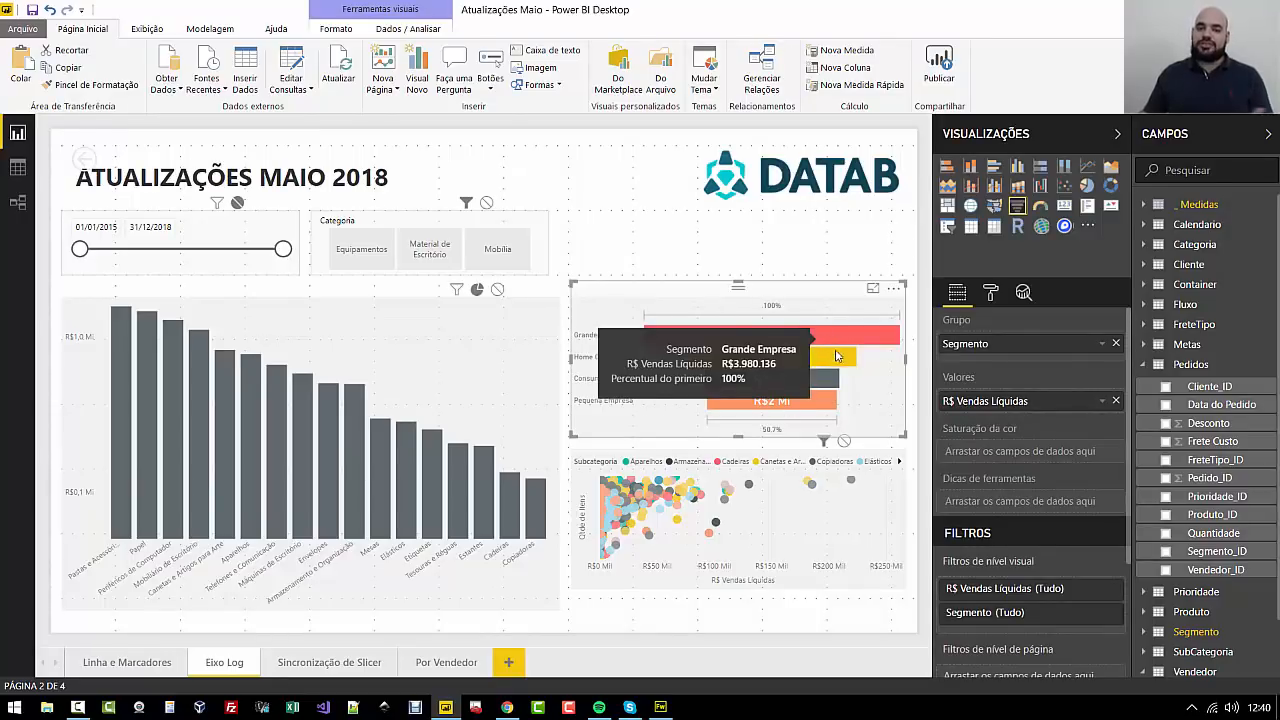
pyautogui.click(993, 296)
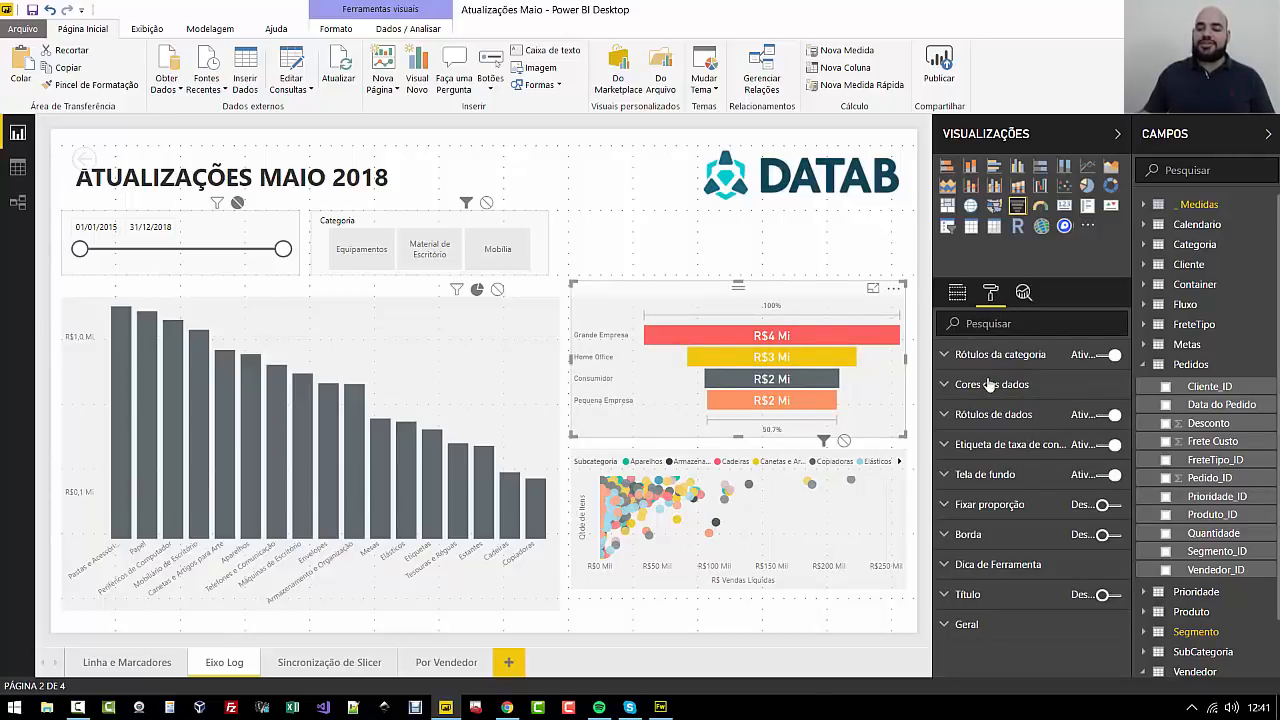
pyautogui.click(977, 414)
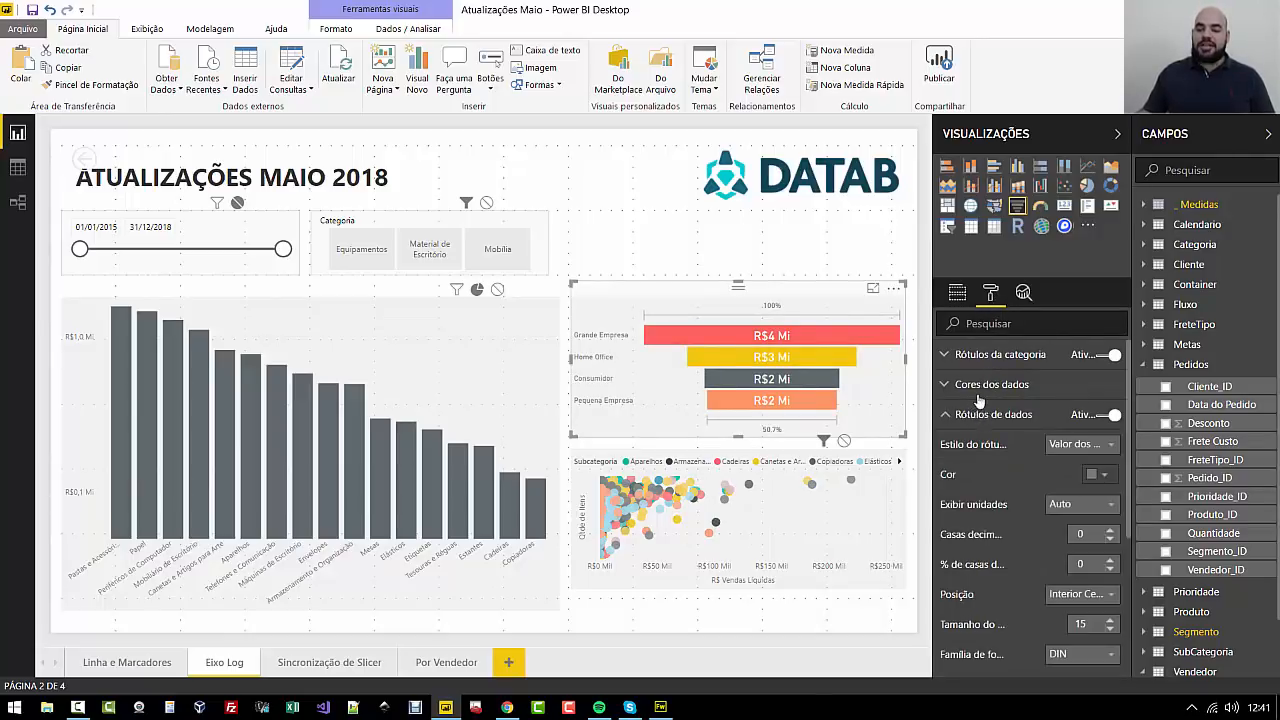
pyautogui.click(1108, 445)
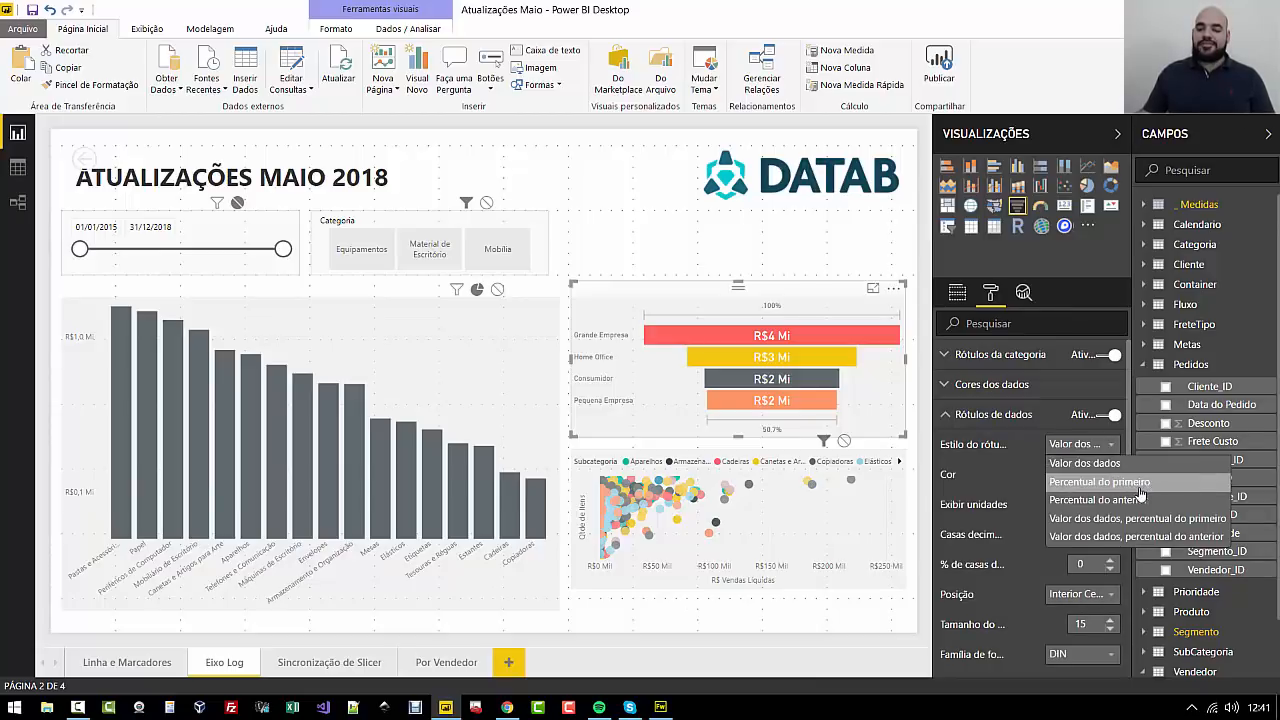
pyautogui.click(1085, 482)
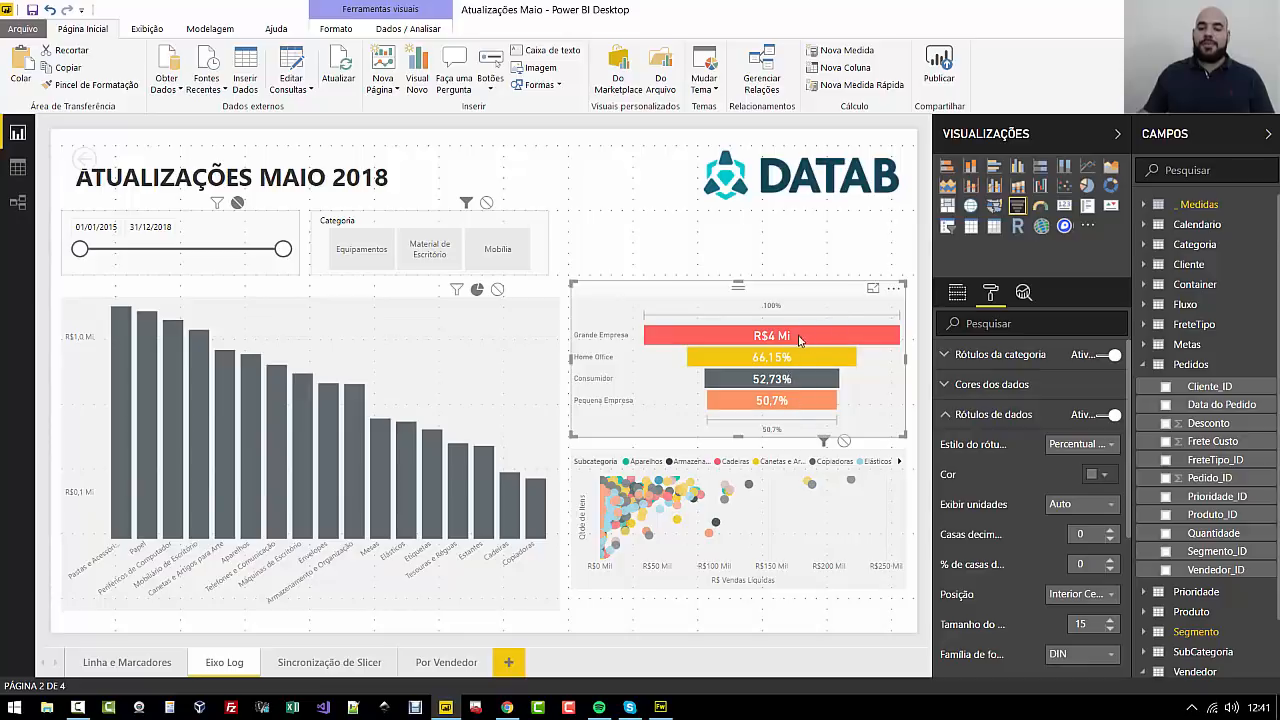
# Try the funnel's label style Percentual do anterior and replace it with Valor dos dados, percentual do primeiro
pyautogui.click(1068, 446)
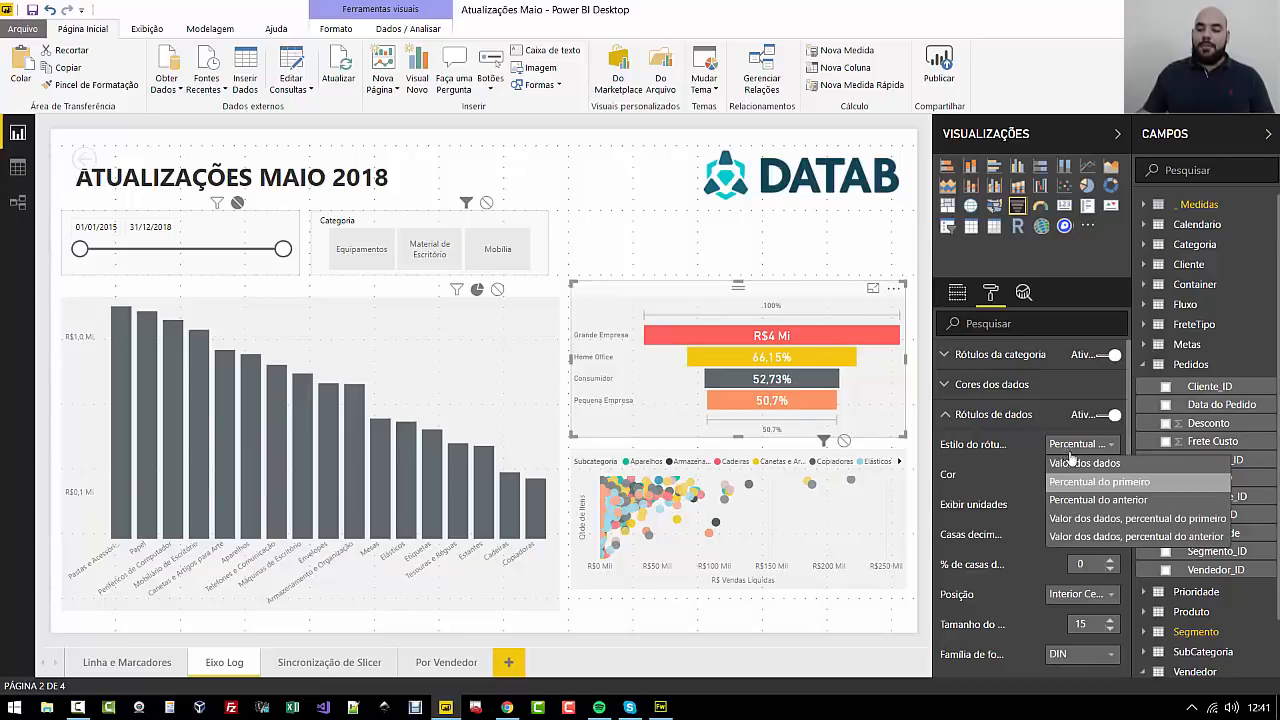
pyautogui.click(1108, 501)
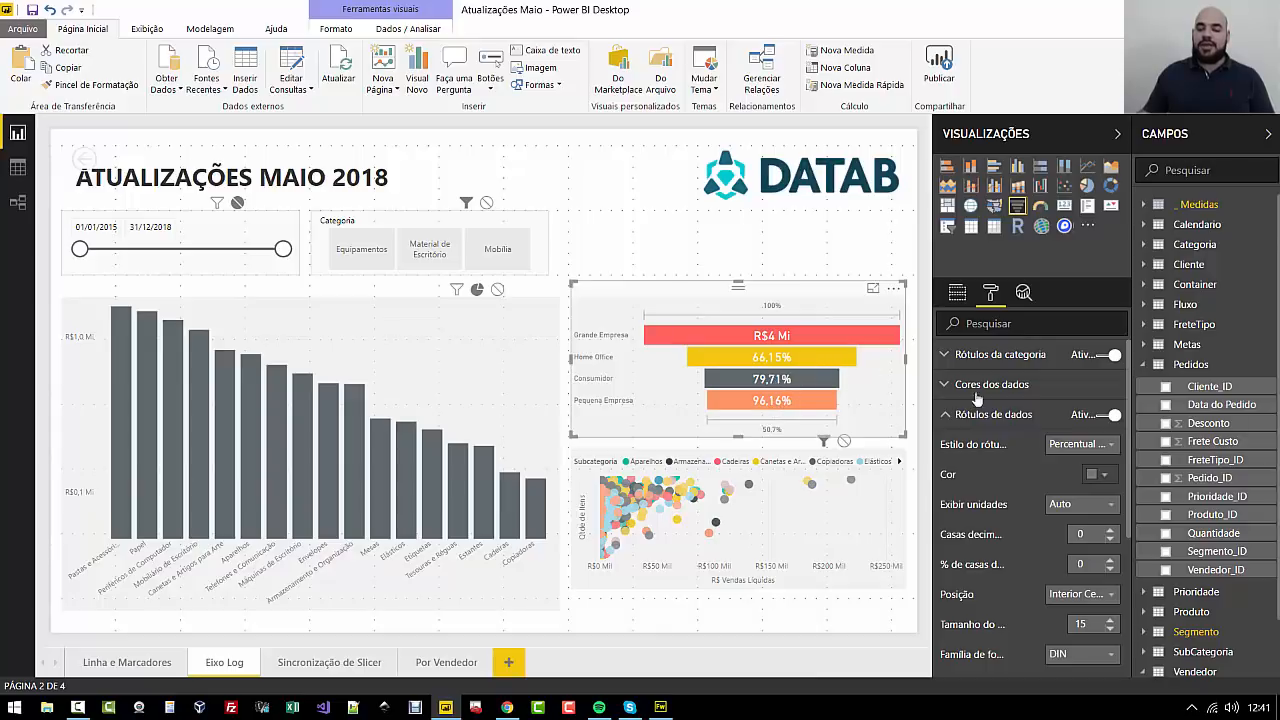
pyautogui.click(1088, 445)
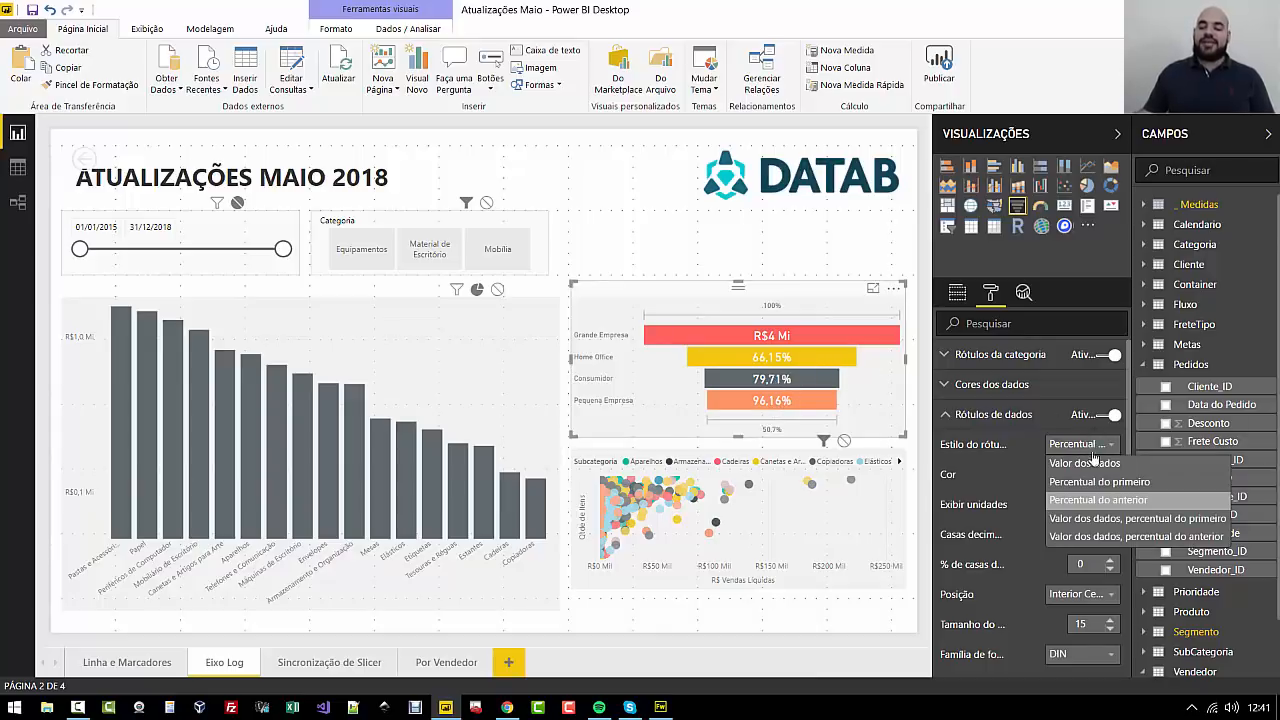
pyautogui.click(1127, 519)
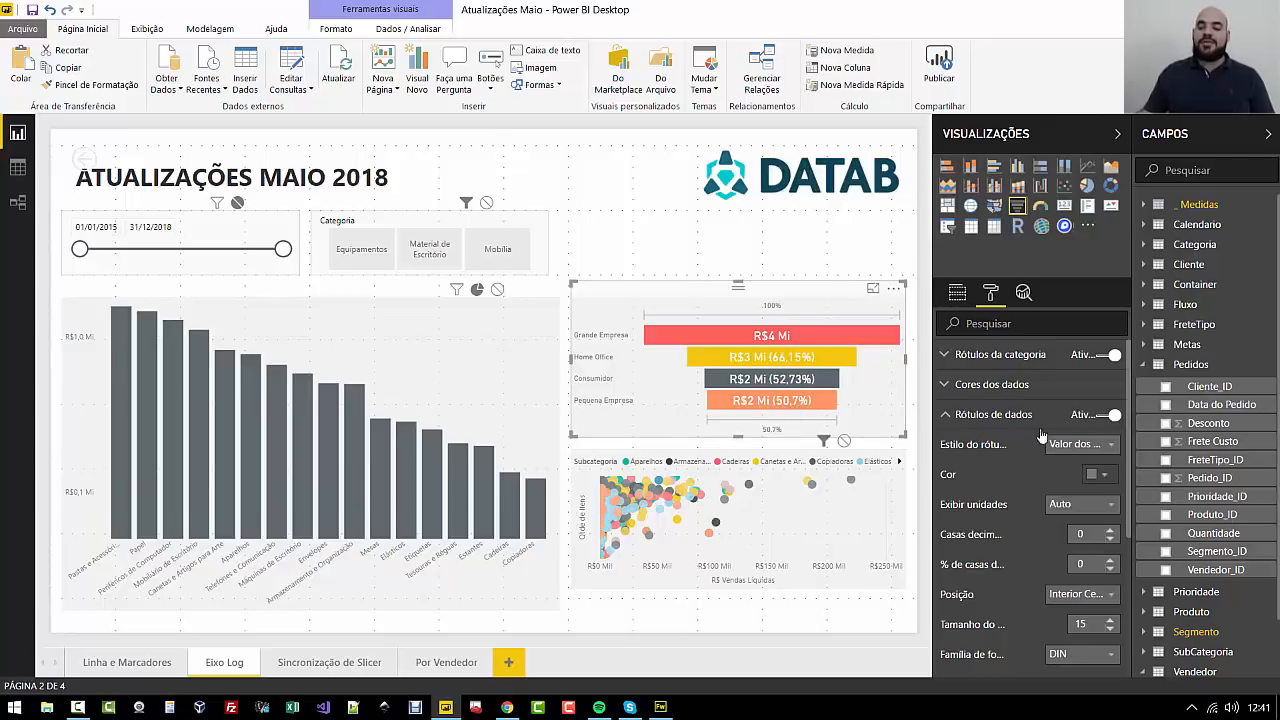
# Set the Segmento funnel's data label style to Valor dos dados, percentual do anterior, and deselect the chart
pyautogui.click(1068, 446)
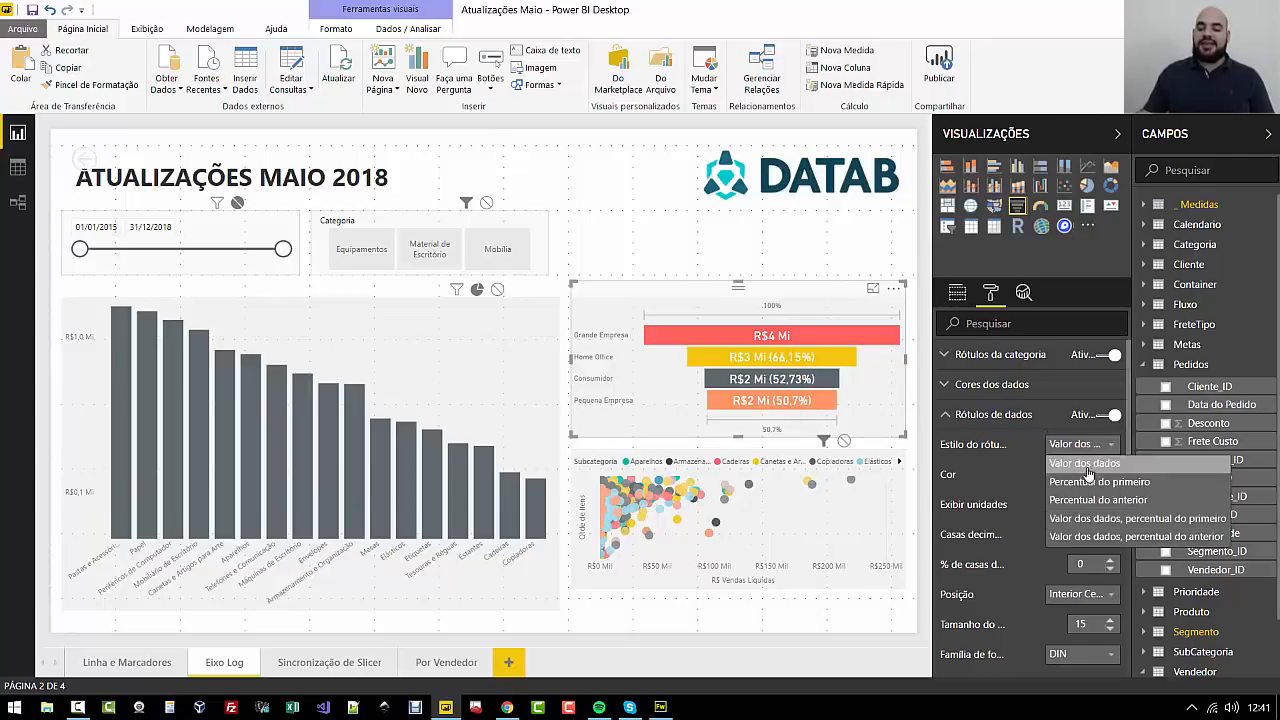
pyautogui.click(1098, 537)
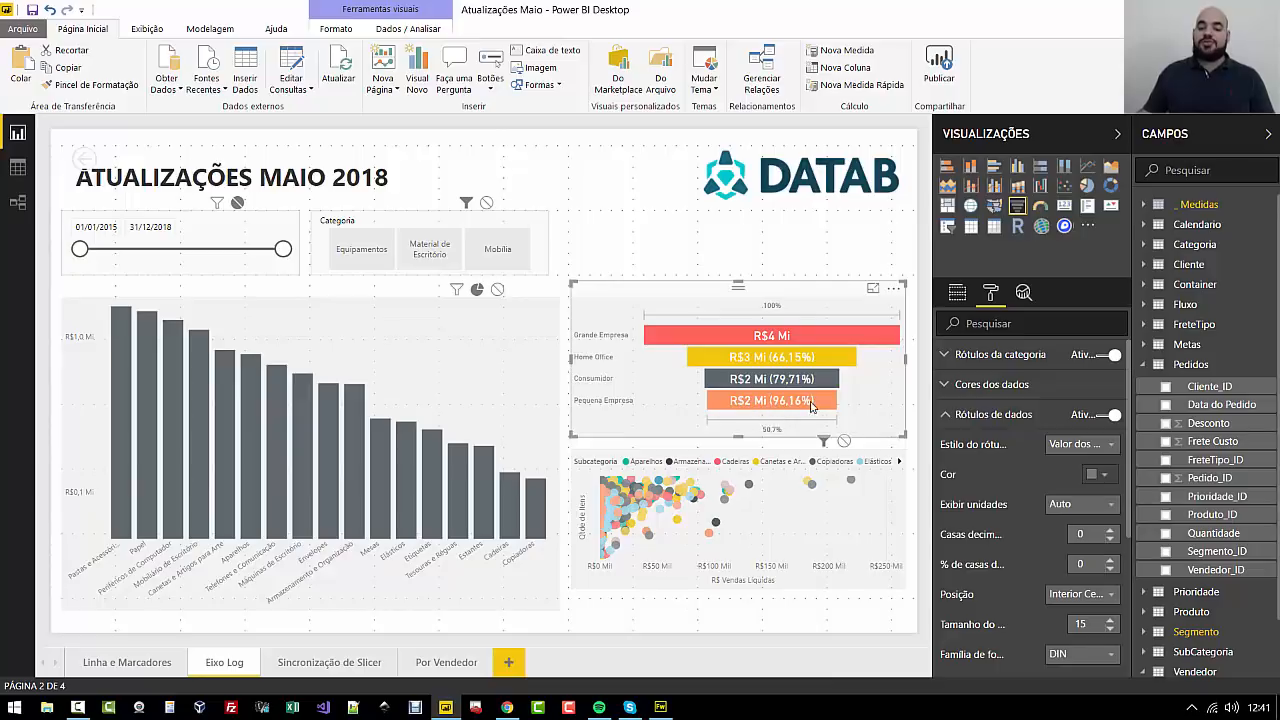
pyautogui.click(746, 266)
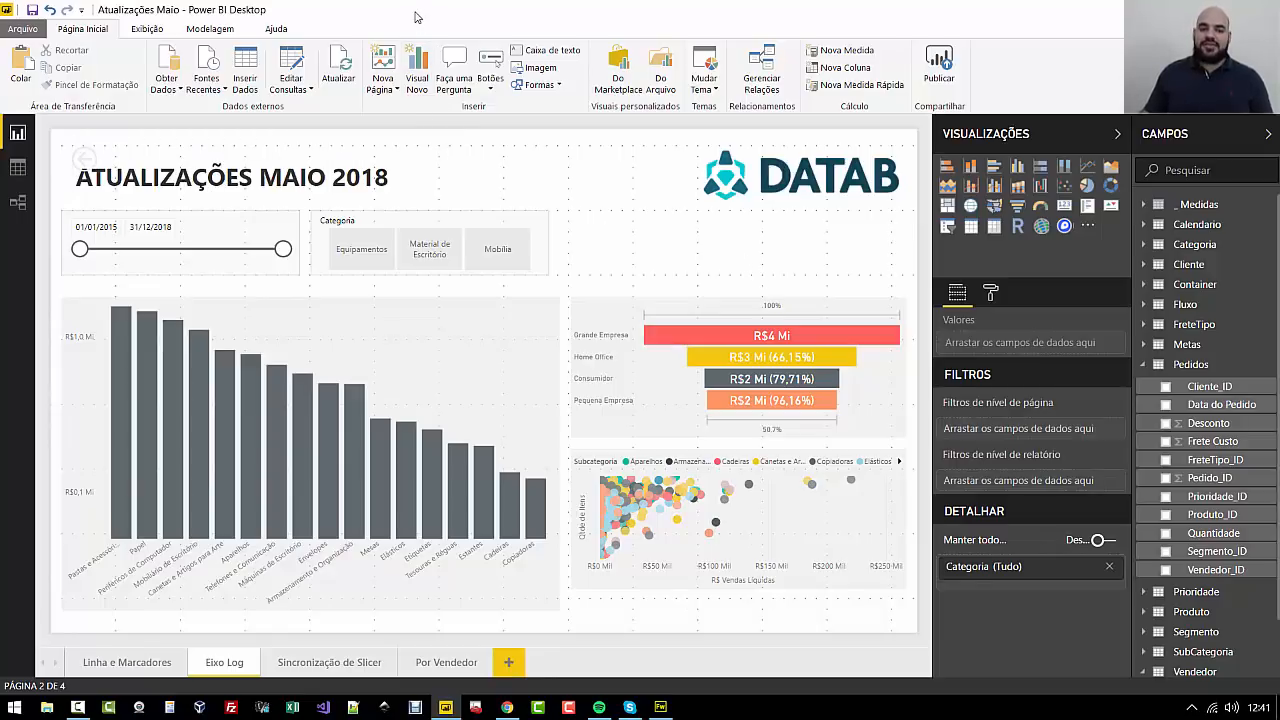
# Show the slicer synchronization settings and look through the Linha e Marcadores, Eixo Log and Sincronização de Slicer pages
pyautogui.click(154, 33)
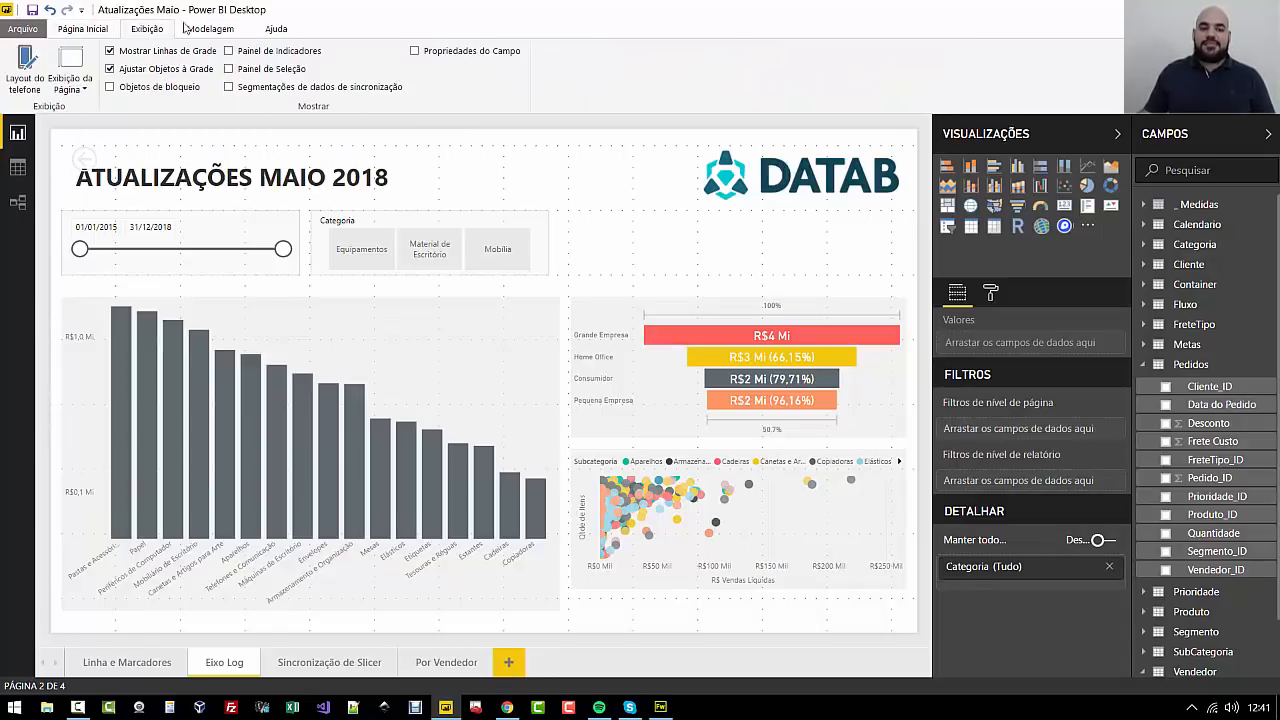
pyautogui.click(304, 92)
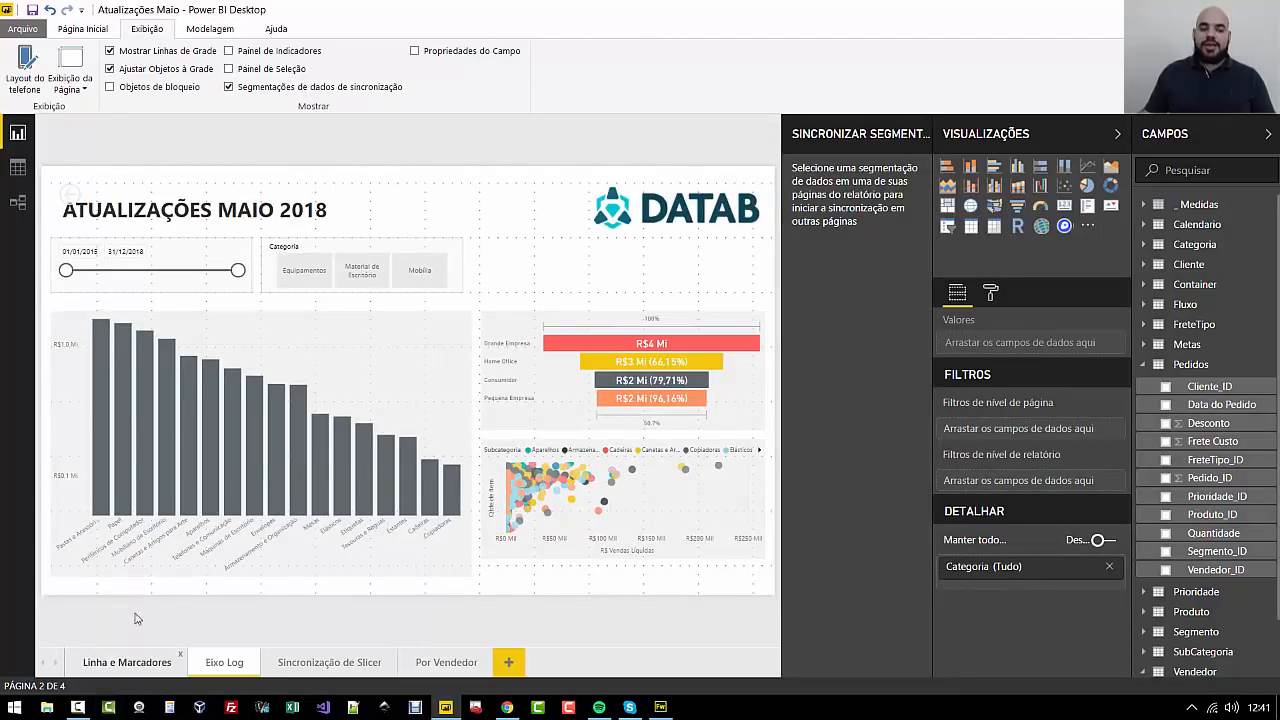
pyautogui.click(127, 662)
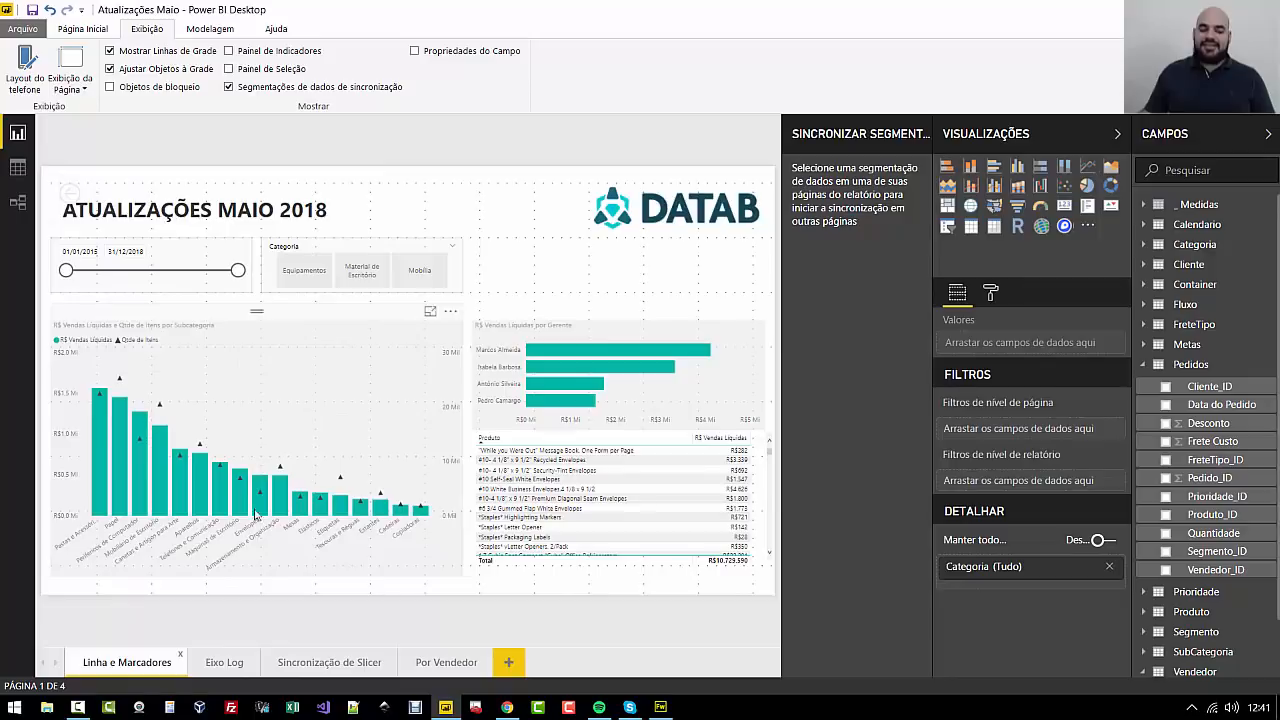
pyautogui.click(228, 661)
pyautogui.click(322, 662)
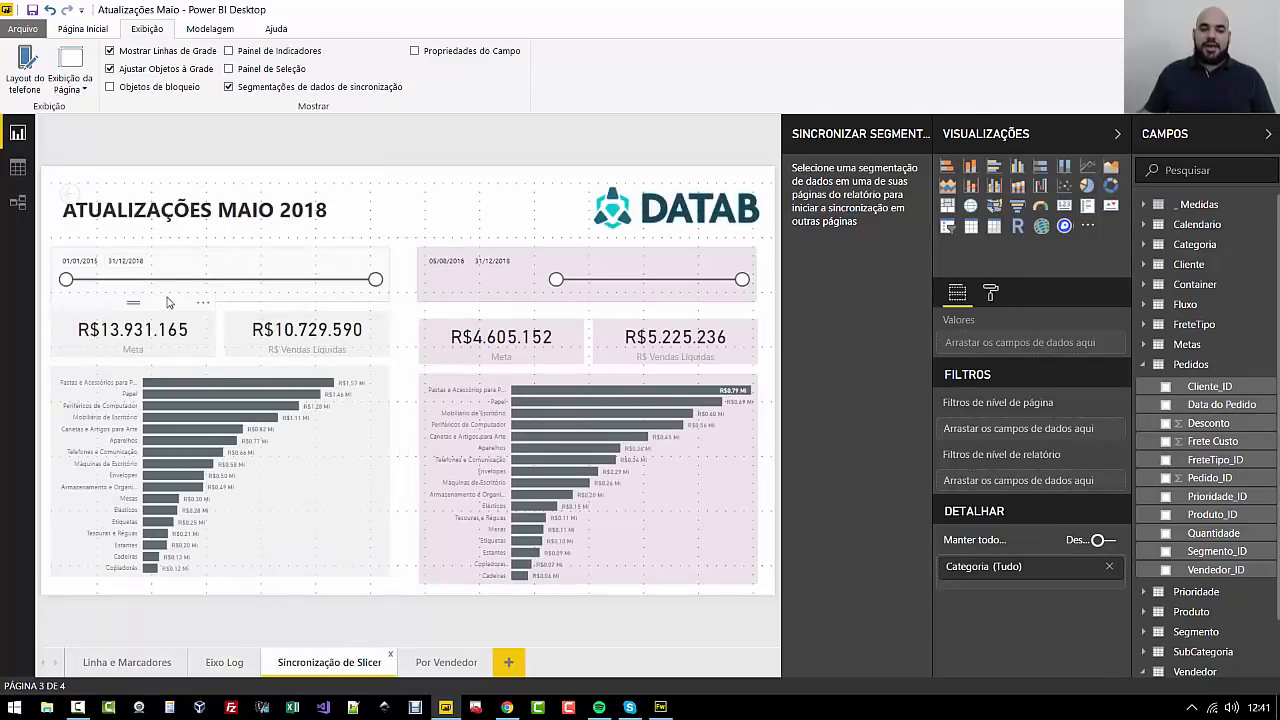
# Shorten the Linha e Marcadores date slicer to end in August 2016 and check the synchronized range on the other two pages
pyautogui.click(128, 662)
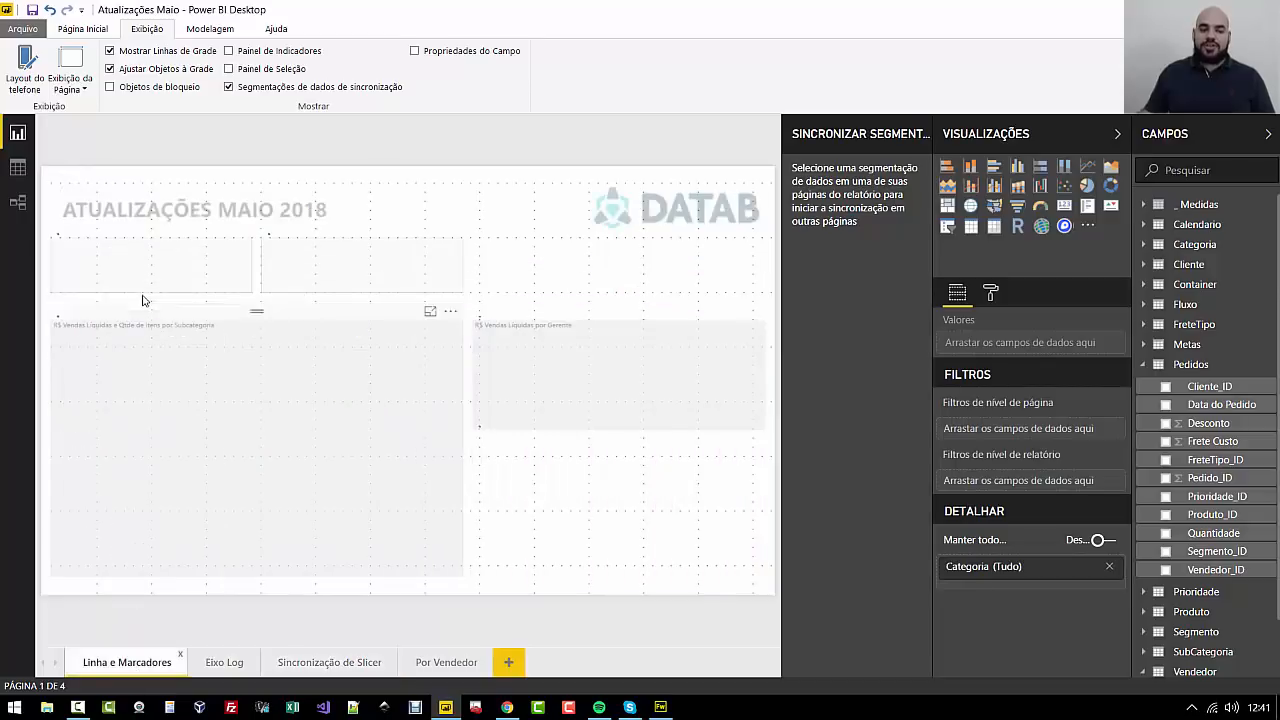
pyautogui.moveTo(238, 270); pyautogui.dragTo(134, 270)
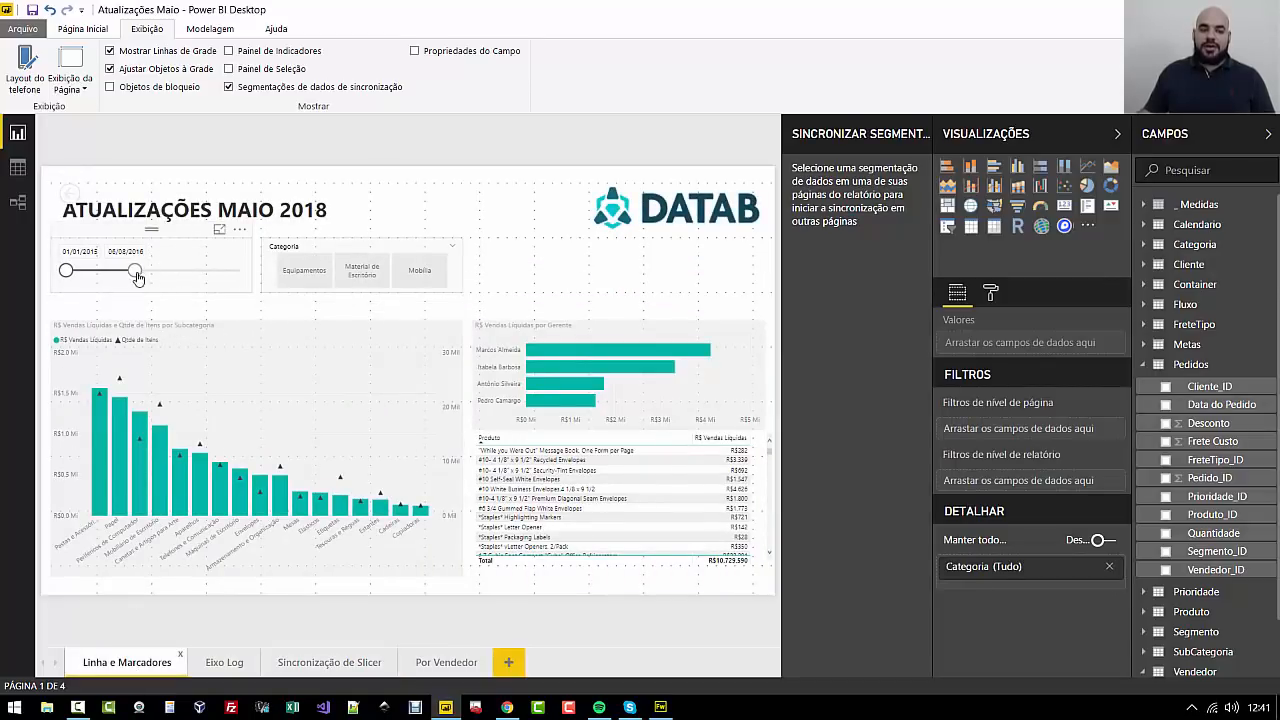
pyautogui.click(224, 662)
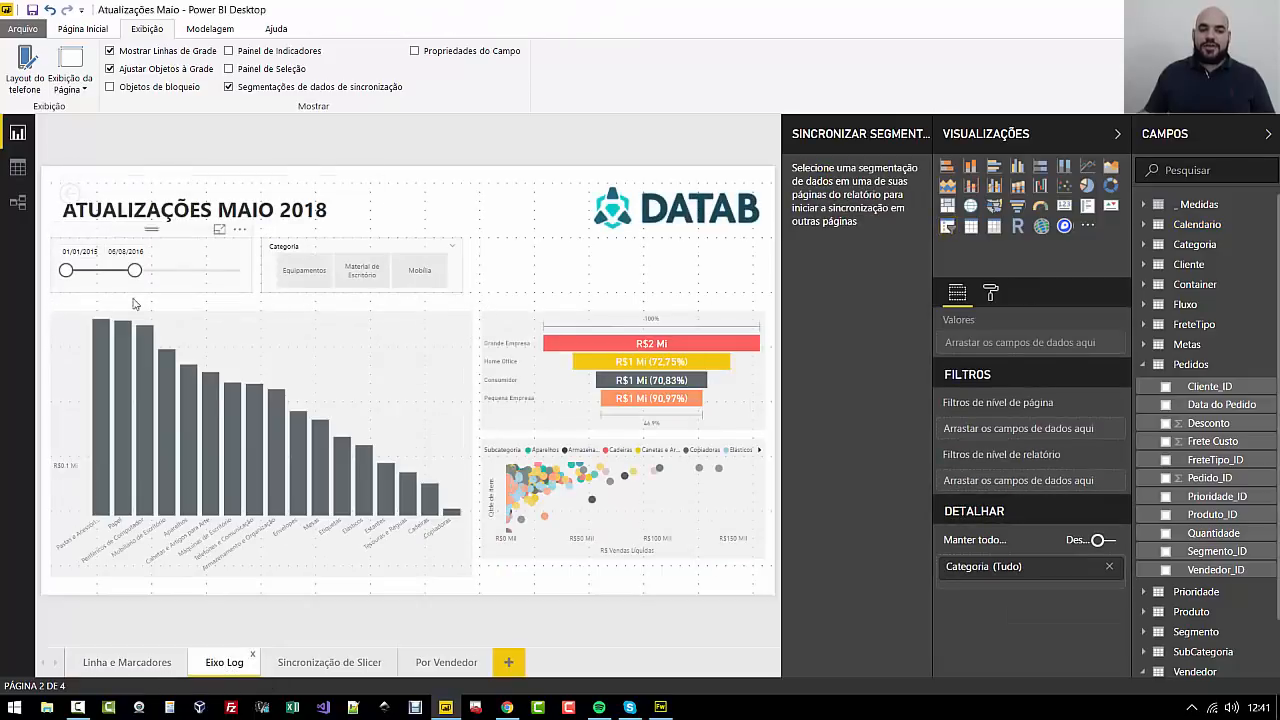
pyautogui.click(322, 659)
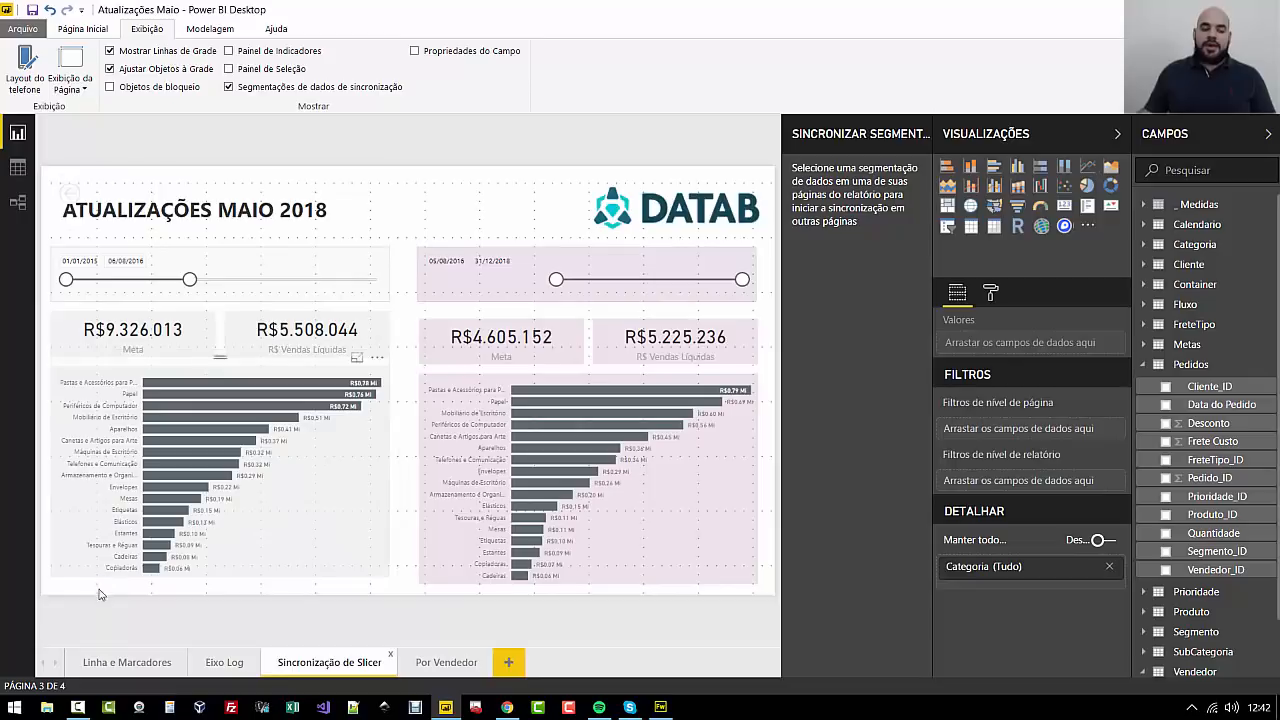
pyautogui.click(118, 662)
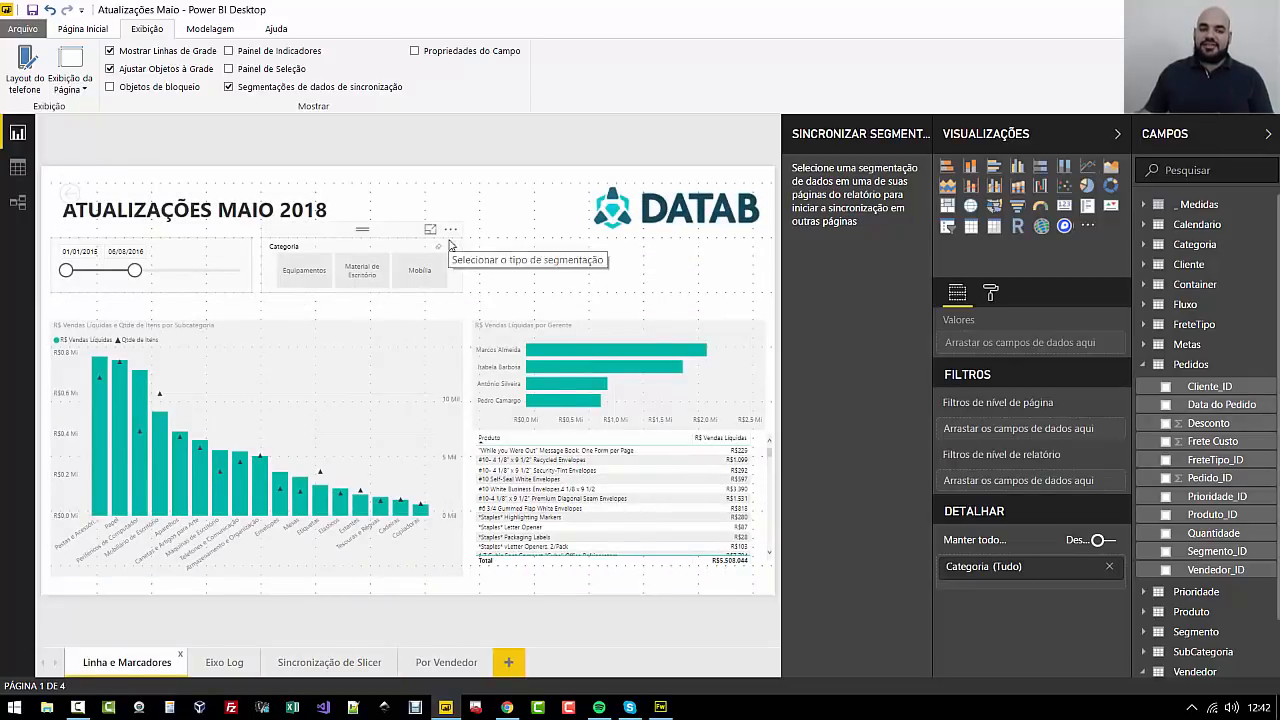
# Examine the date slicer's synchronized pages and expand its advanced options to view the sync group name
pyautogui.click(195, 248)
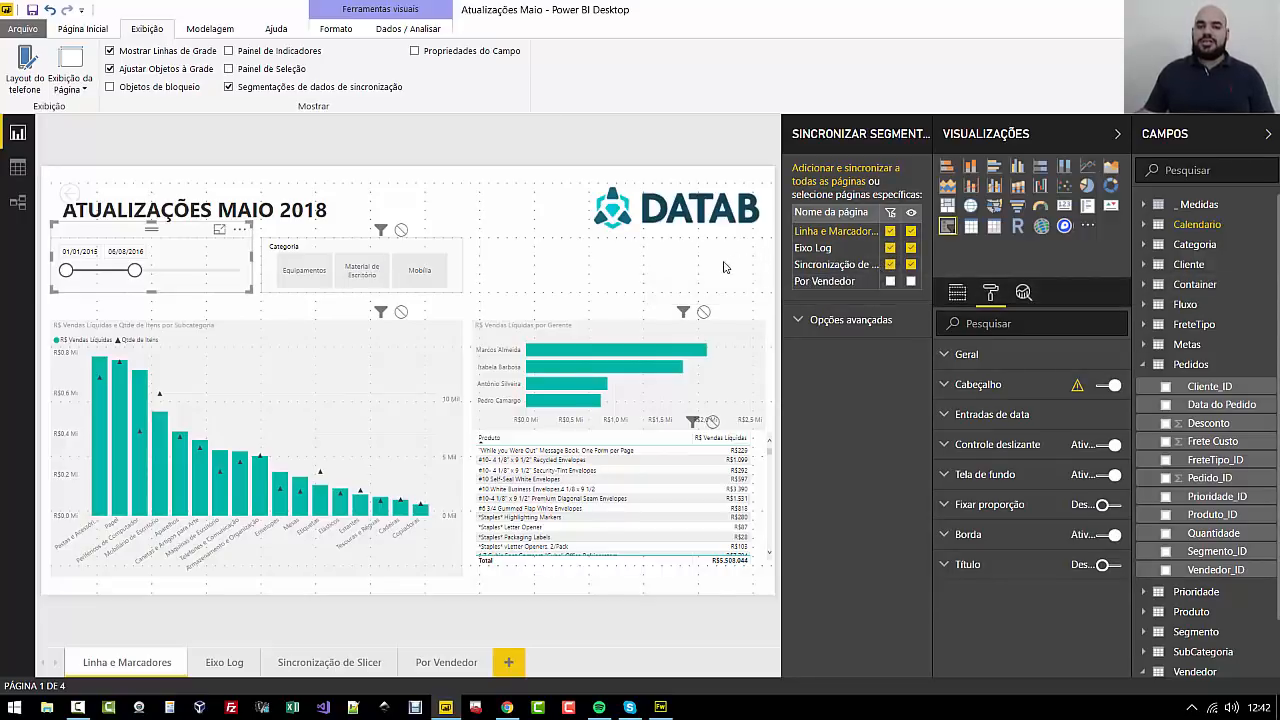
pyautogui.click(798, 322)
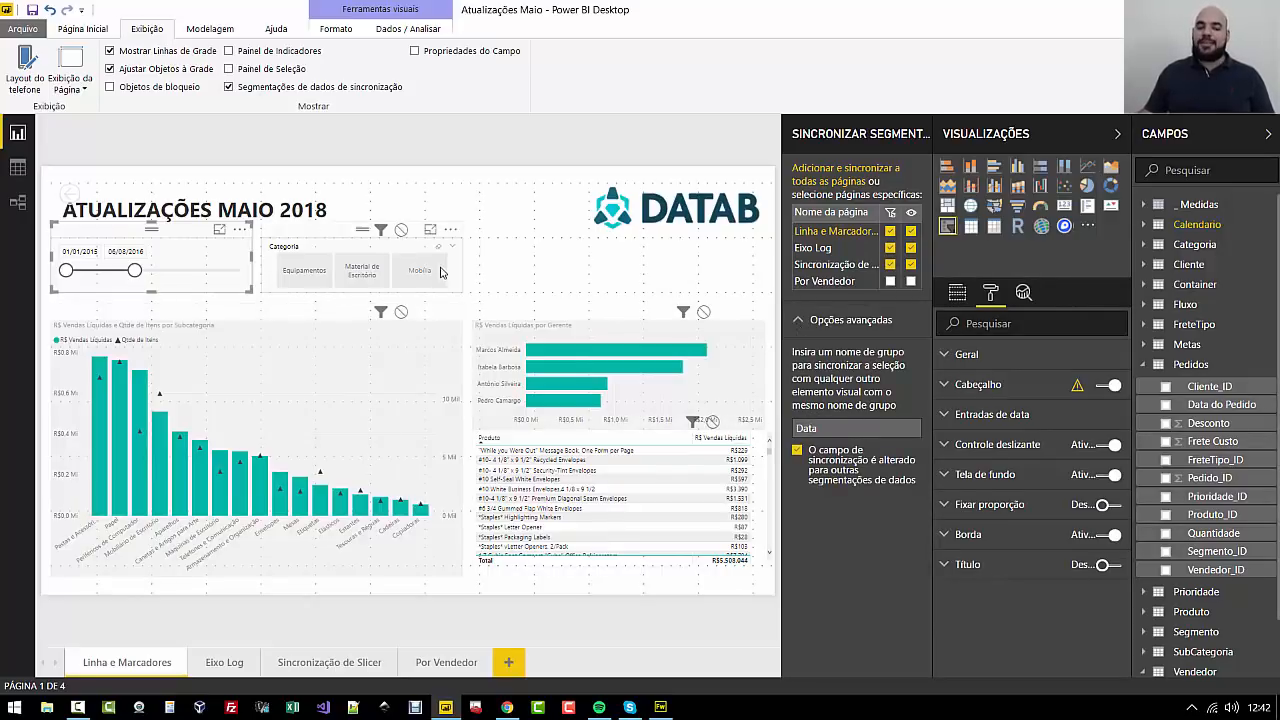
pyautogui.click(512, 217)
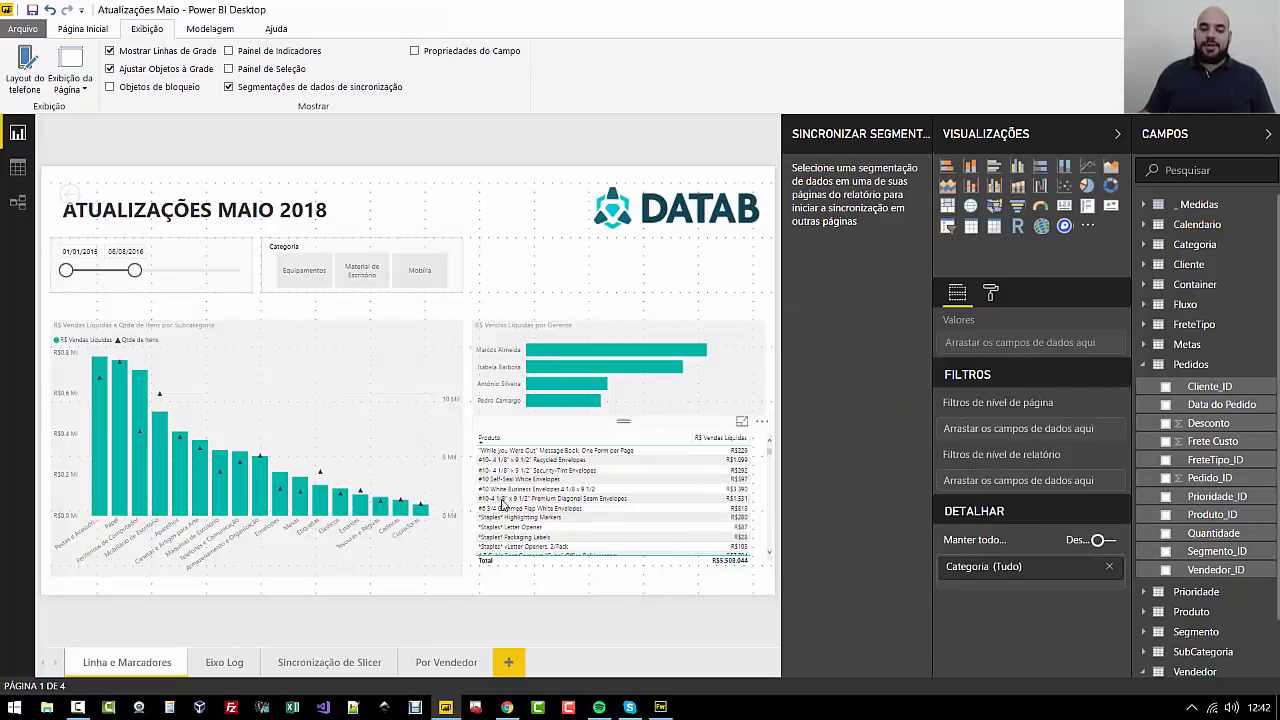
# Compare the synchronization settings of the grey and pink date slicers on the Sincronização de Slicer page
pyautogui.click(342, 661)
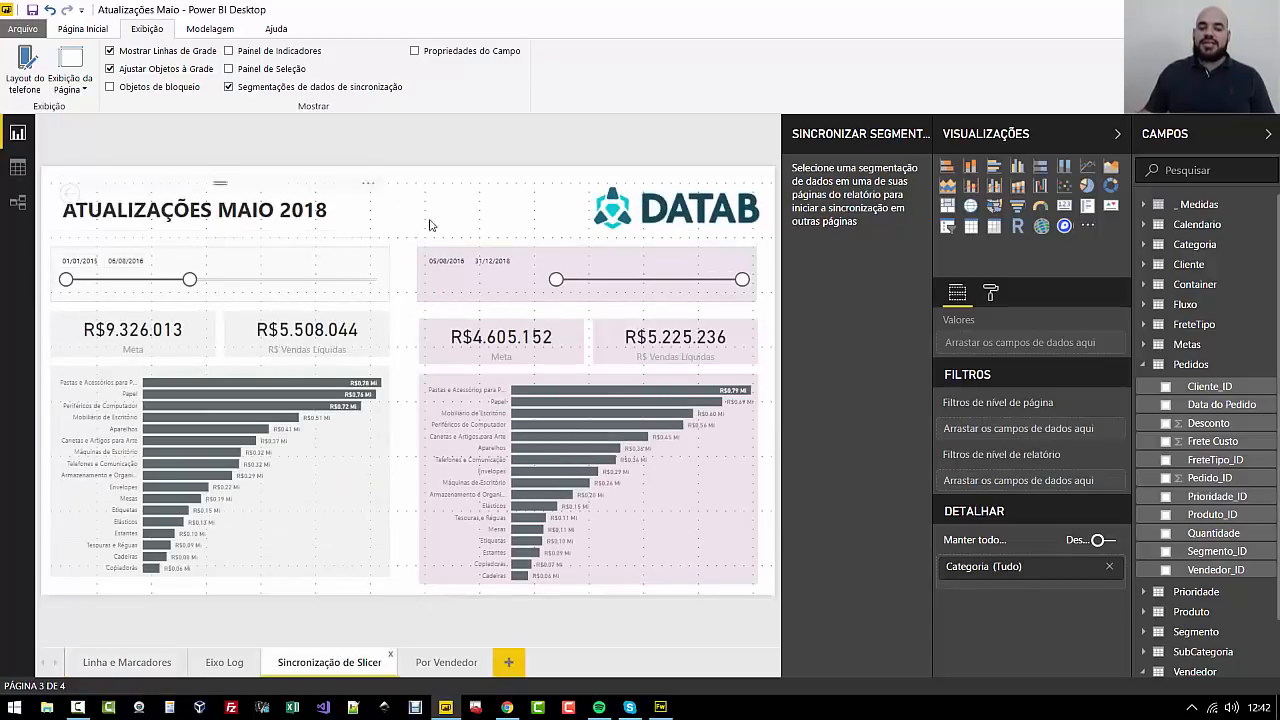
pyautogui.click(303, 248)
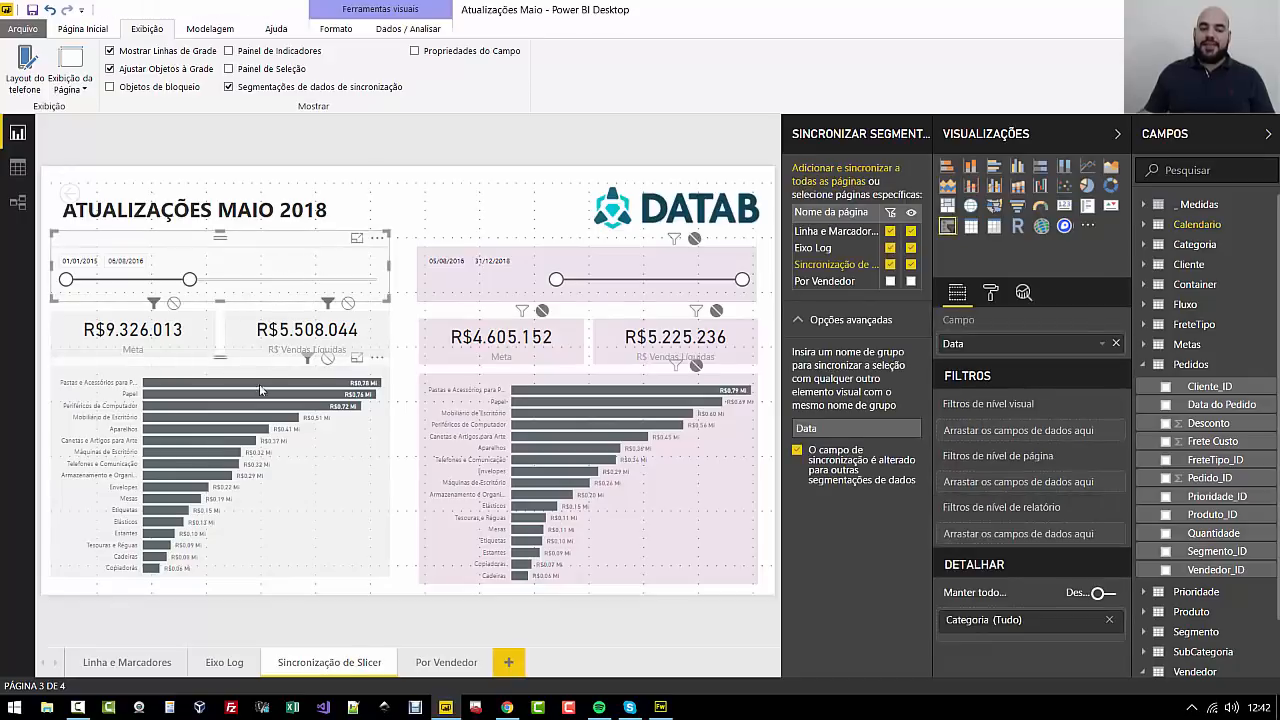
pyautogui.click(504, 256)
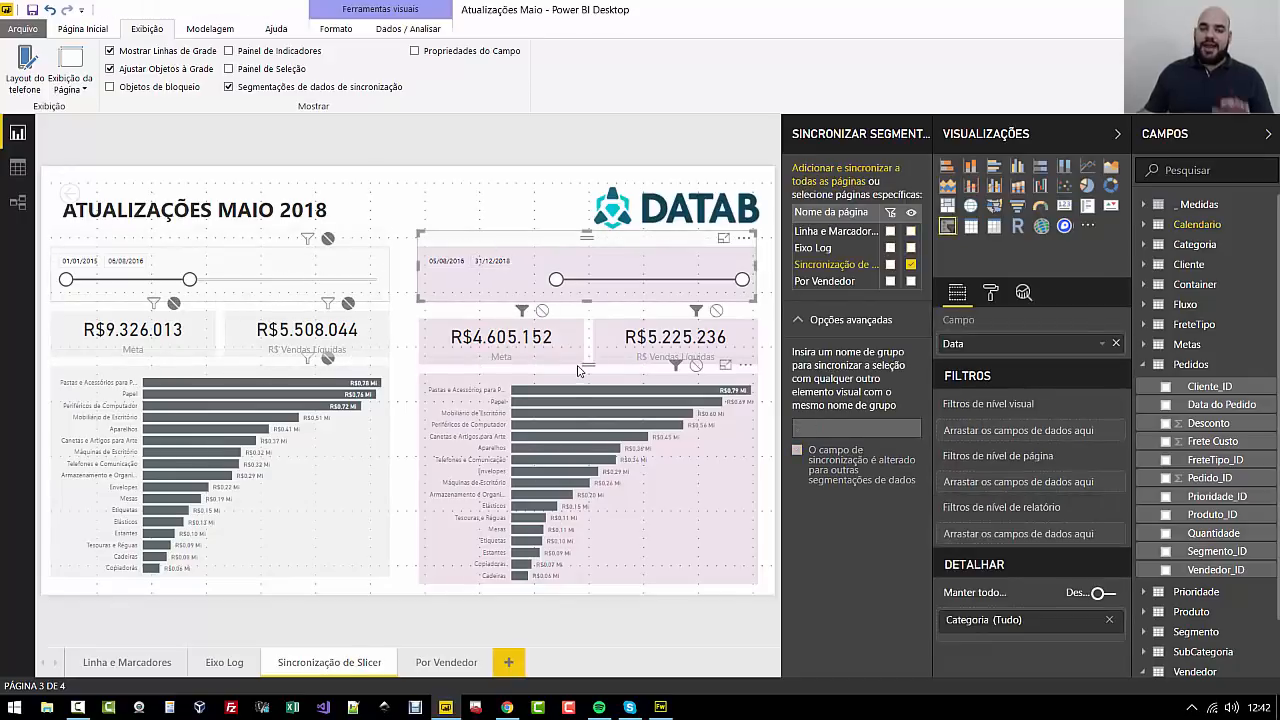
pyautogui.click(480, 192)
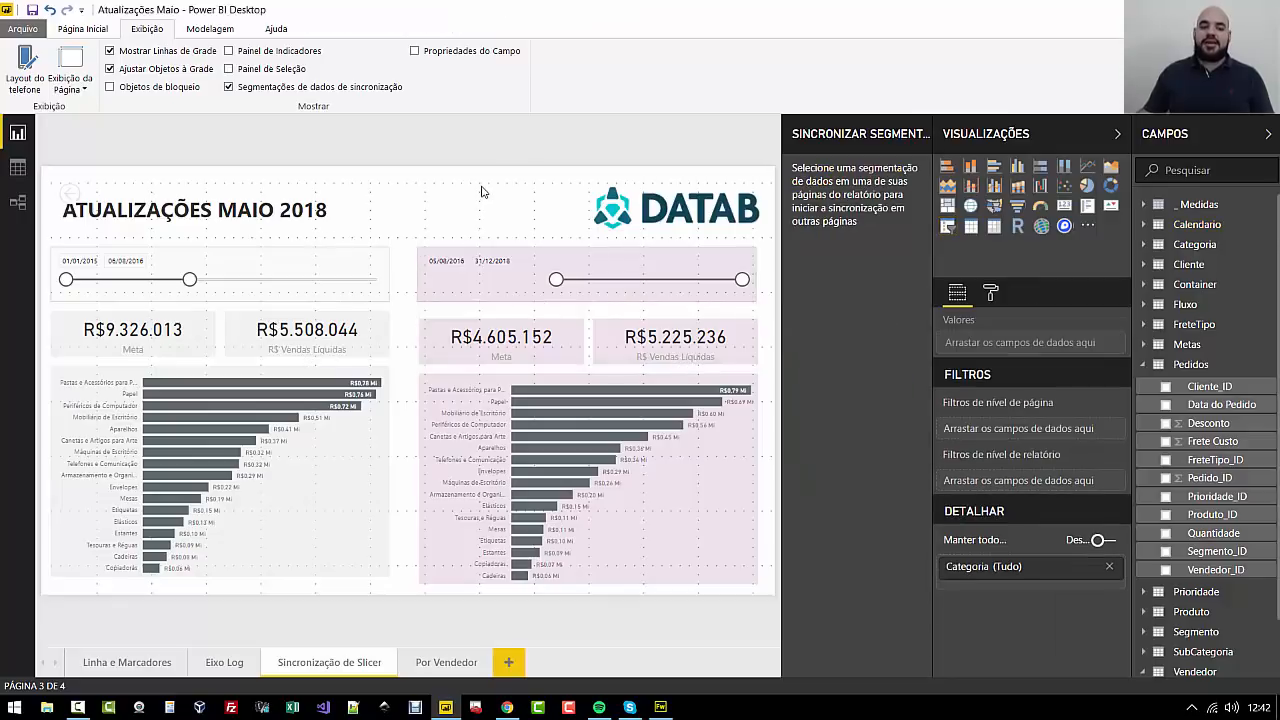
# Set the grey date slicer to 17/09/2015–16/10/2017 and the pink date slicer to 08/11/2015–11/09/2017
pyautogui.click(282, 247)
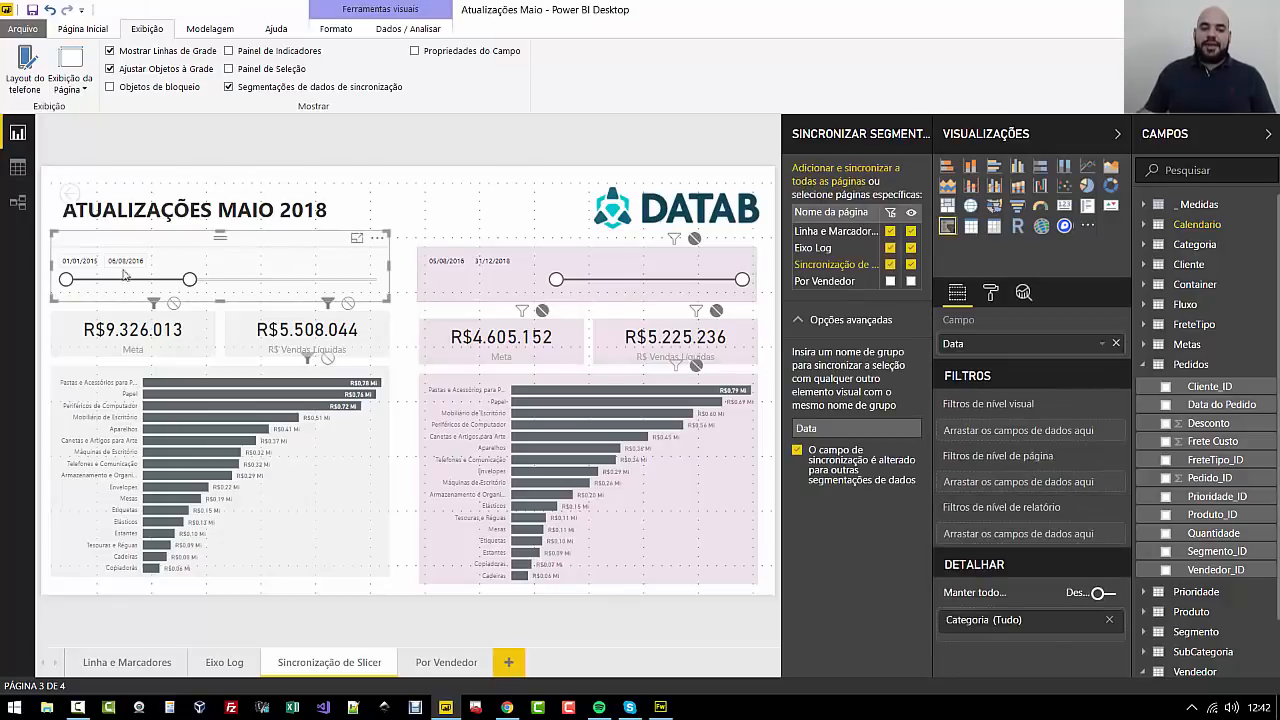
pyautogui.moveTo(66, 279); pyautogui.dragTo(282, 280)
pyautogui.moveTo(556, 279); pyautogui.dragTo(498, 279)
pyautogui.moveTo(737, 287); pyautogui.dragTo(641, 283)
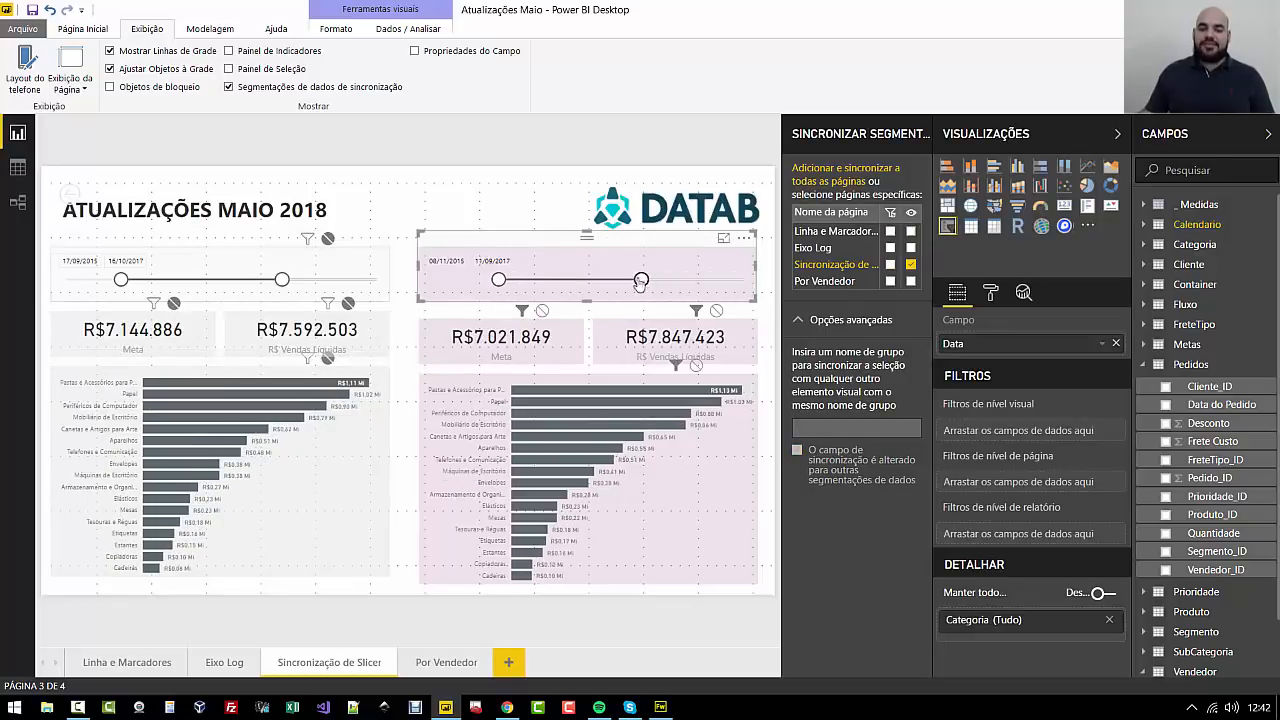
# Examine which visuals each of the two date slicers filters and which pages and sync group each belongs to
pyautogui.click(336, 28)
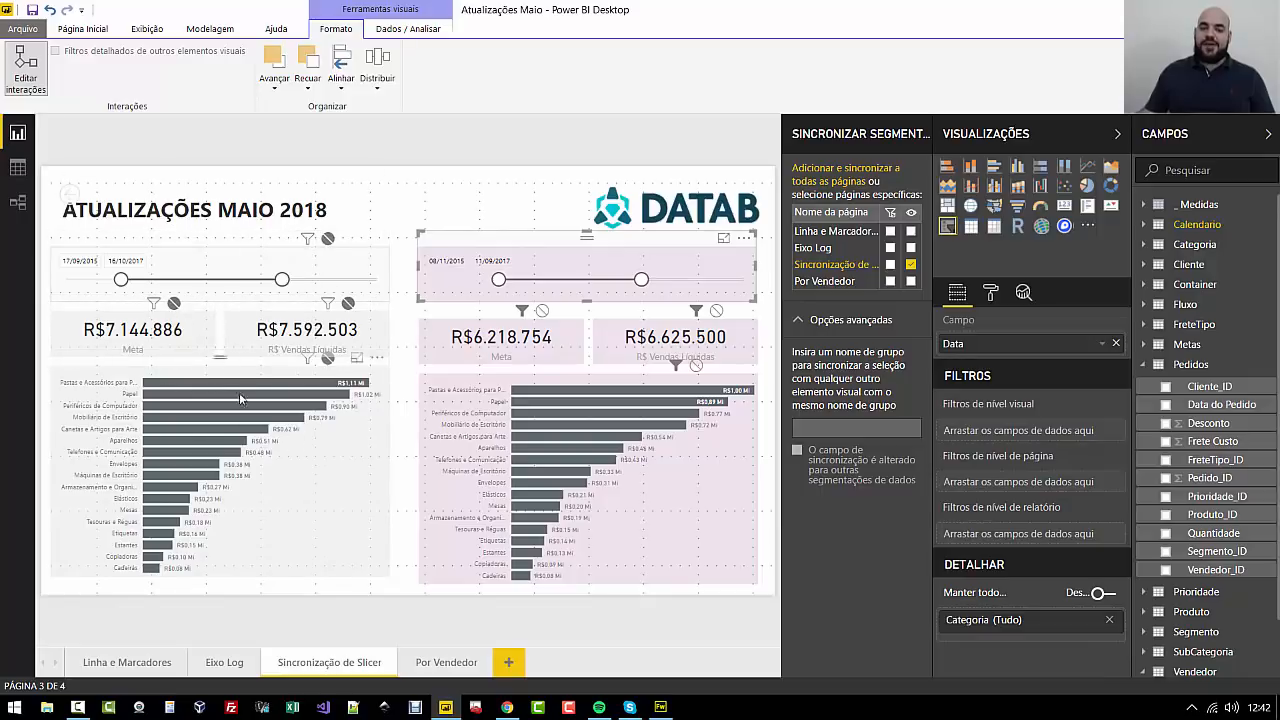
pyautogui.click(274, 252)
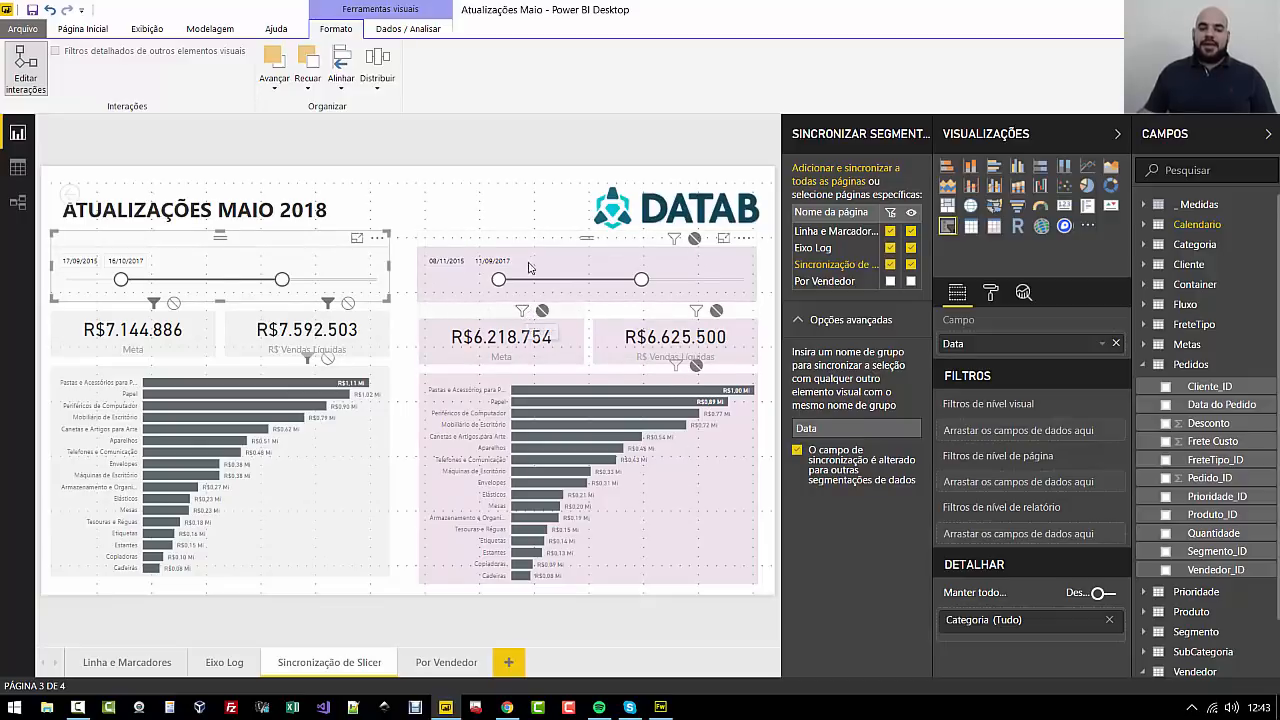
pyautogui.click(466, 209)
pyautogui.click(432, 243)
pyautogui.click(262, 245)
pyautogui.click(448, 244)
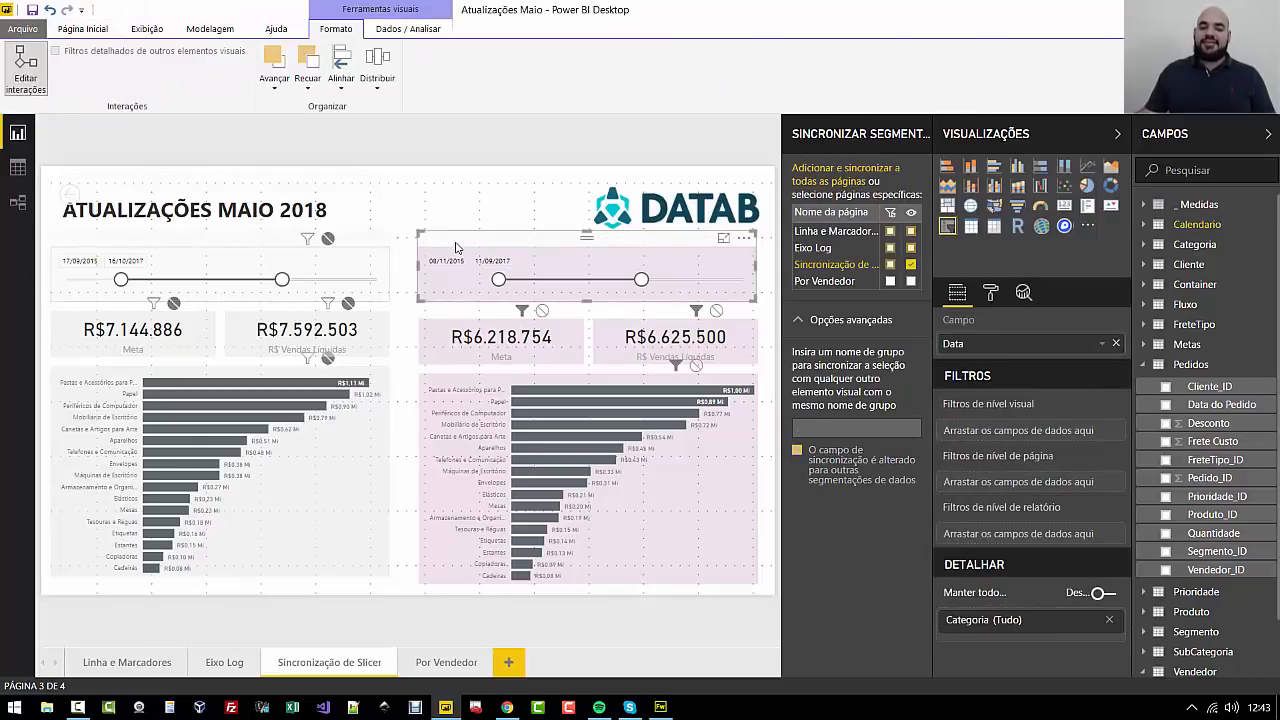
pyautogui.click(249, 251)
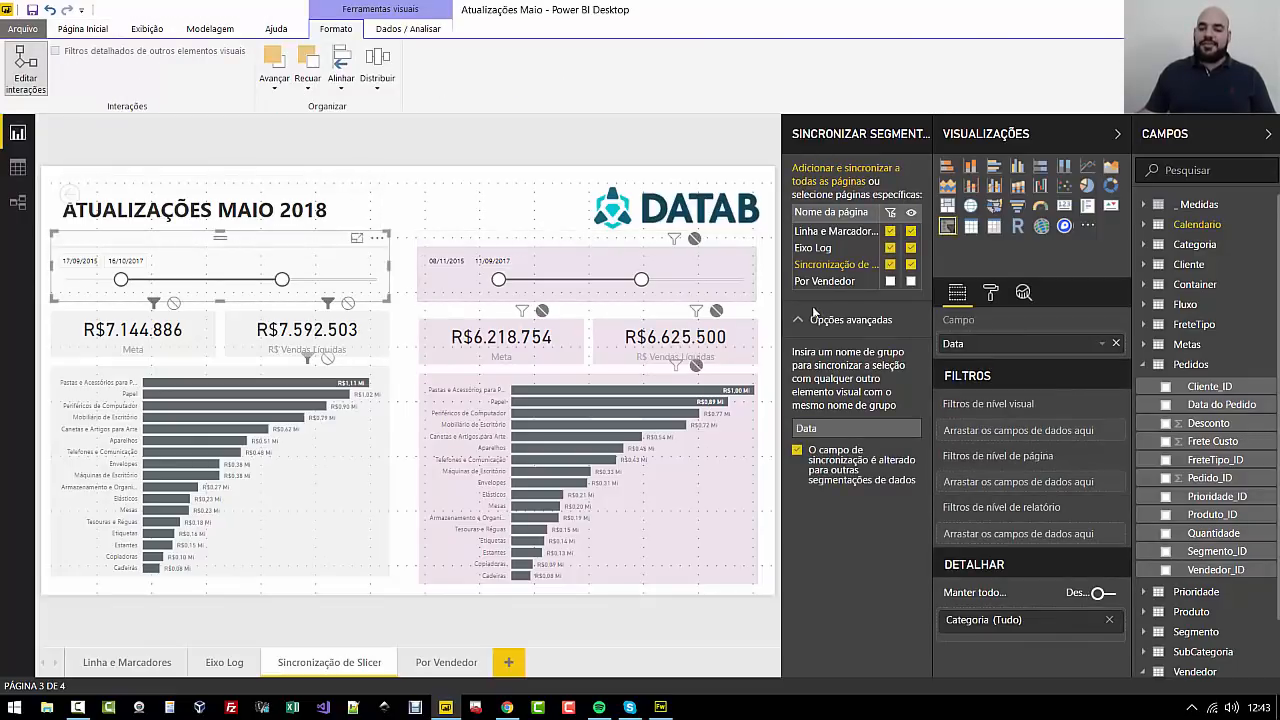
pyautogui.click(549, 251)
pyautogui.click(183, 640)
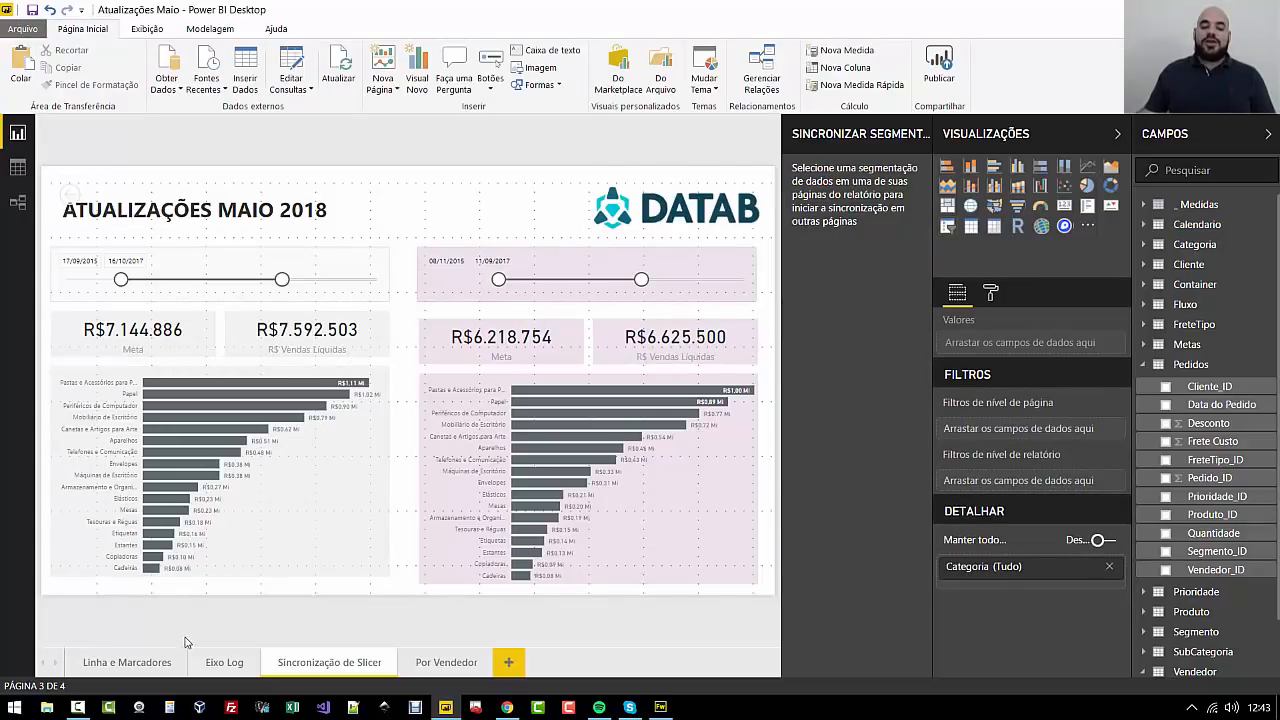
# Set the date slicer on the Linha e Marcadores page to the range 24/10/2016–11/04/2018
pyautogui.click(148, 662)
pyautogui.moveTo(183, 273); pyautogui.dragTo(207, 275)
pyautogui.moveTo(96, 273); pyautogui.dragTo(145, 275)
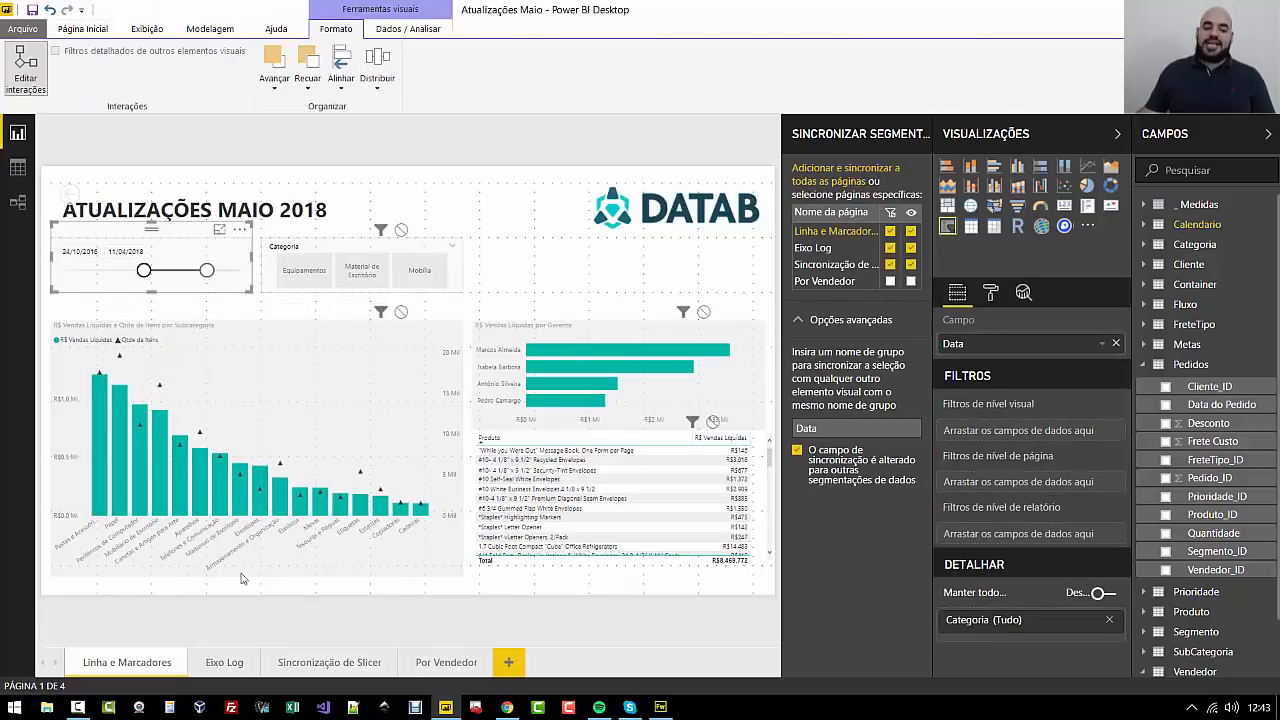
# Check the synchronized date range on the Sincronização de Slicer, Linha e Marcadores and Eixo Log pages
pyautogui.click(329, 662)
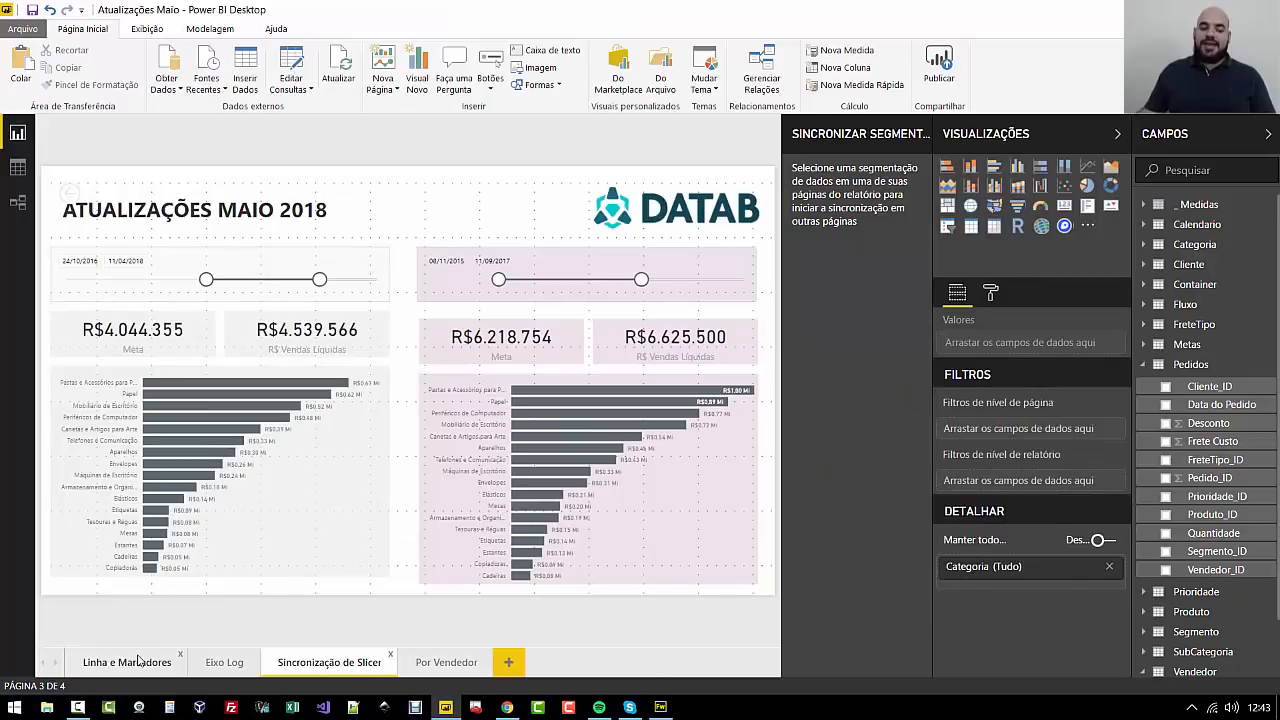
pyautogui.click(140, 662)
pyautogui.click(157, 240)
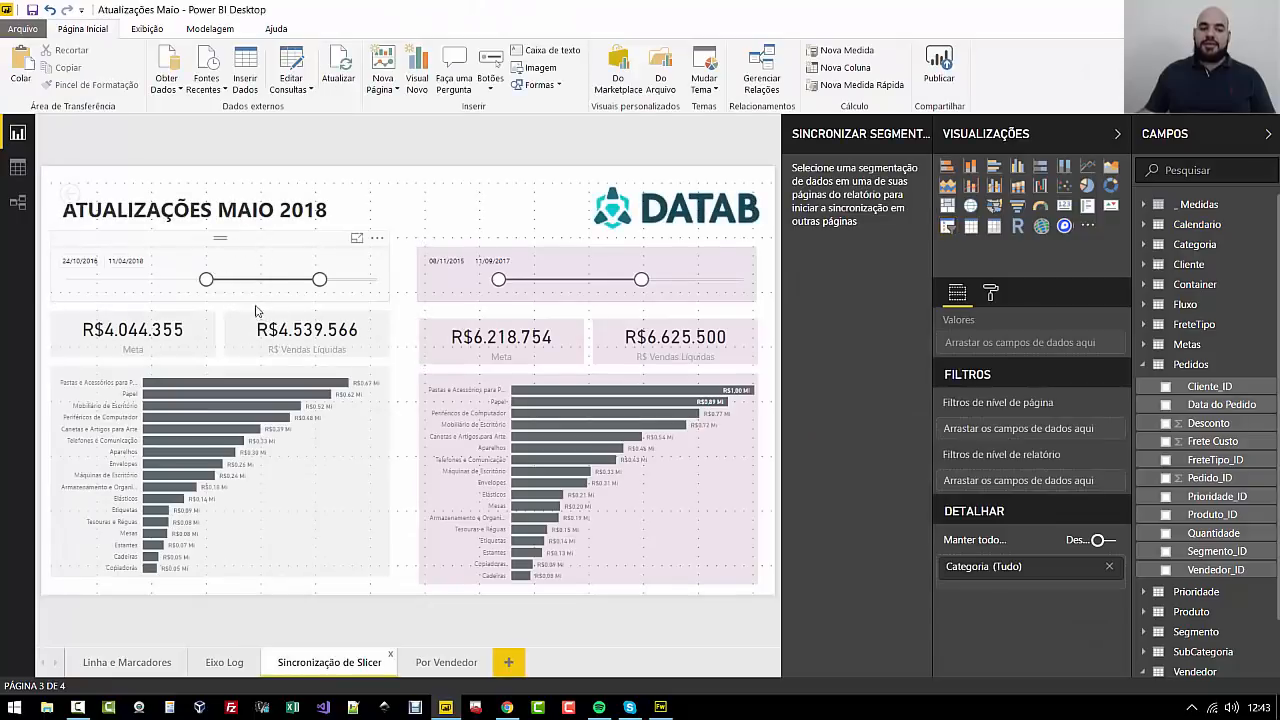
pyautogui.click(218, 662)
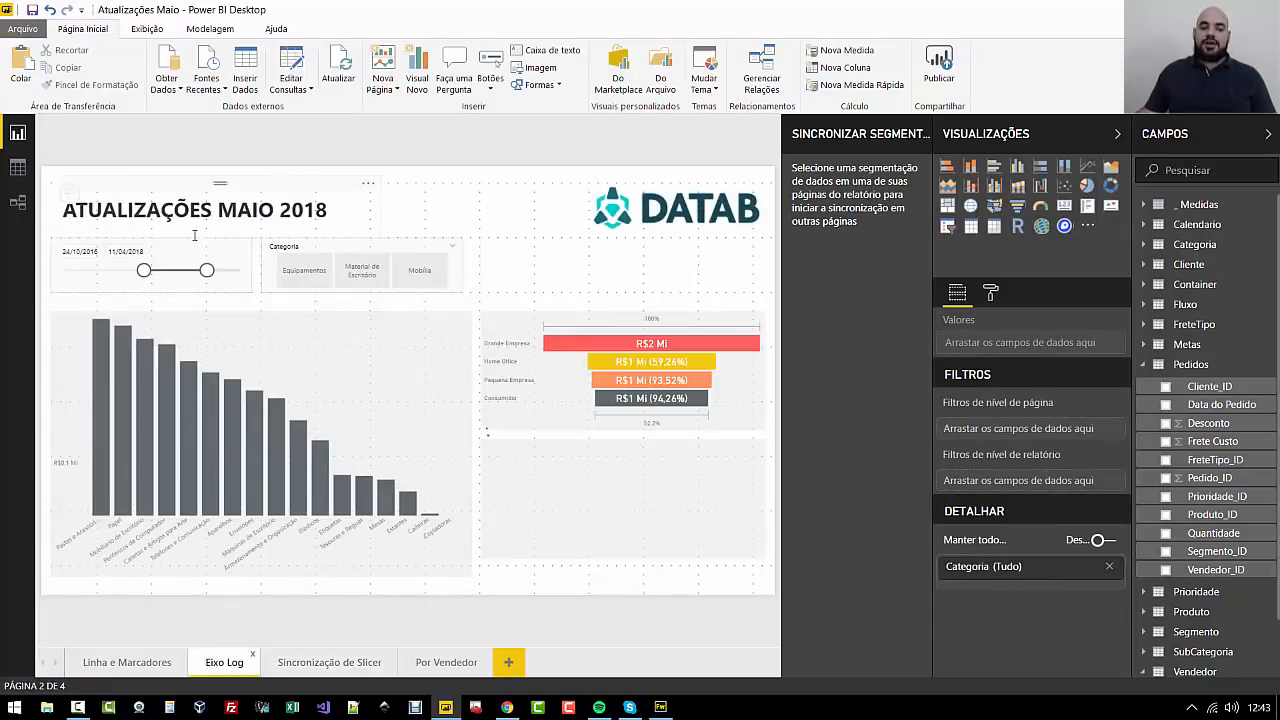
pyautogui.click(200, 245)
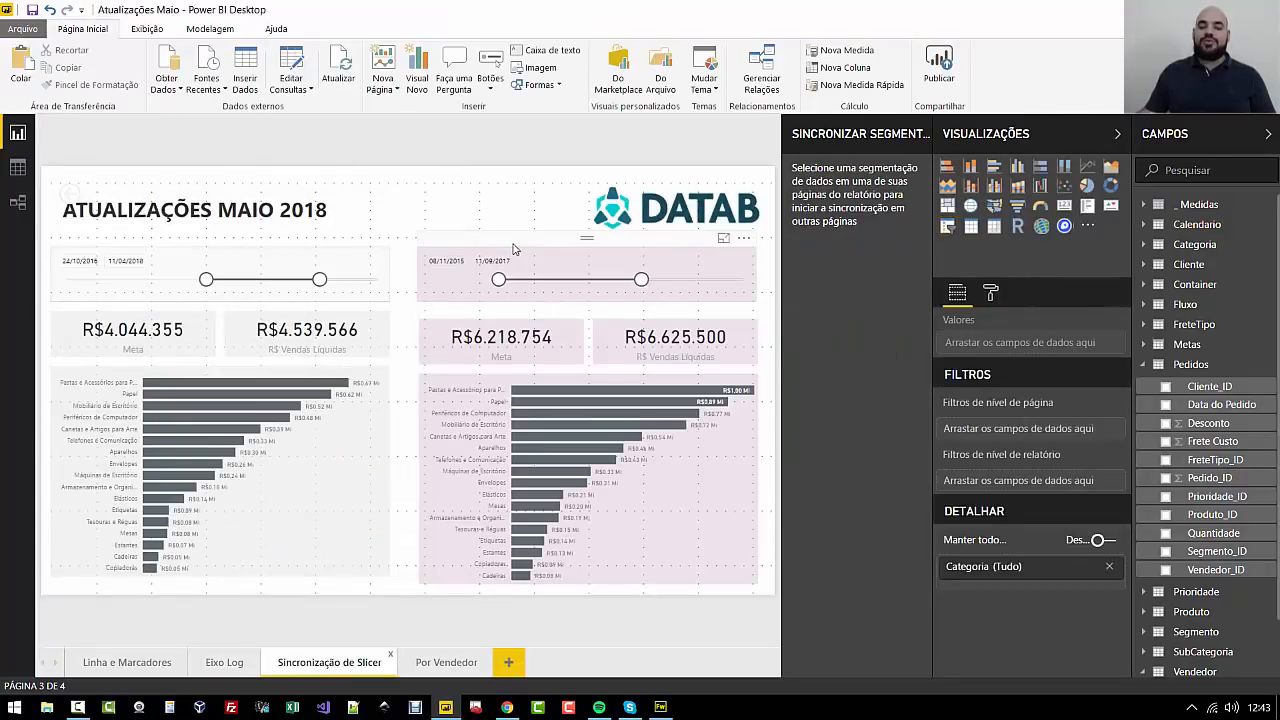
# Turn off the editing of visual interactions and keep the pink date slicer selected on the Sincronização de Slicer page
pyautogui.click(511, 246)
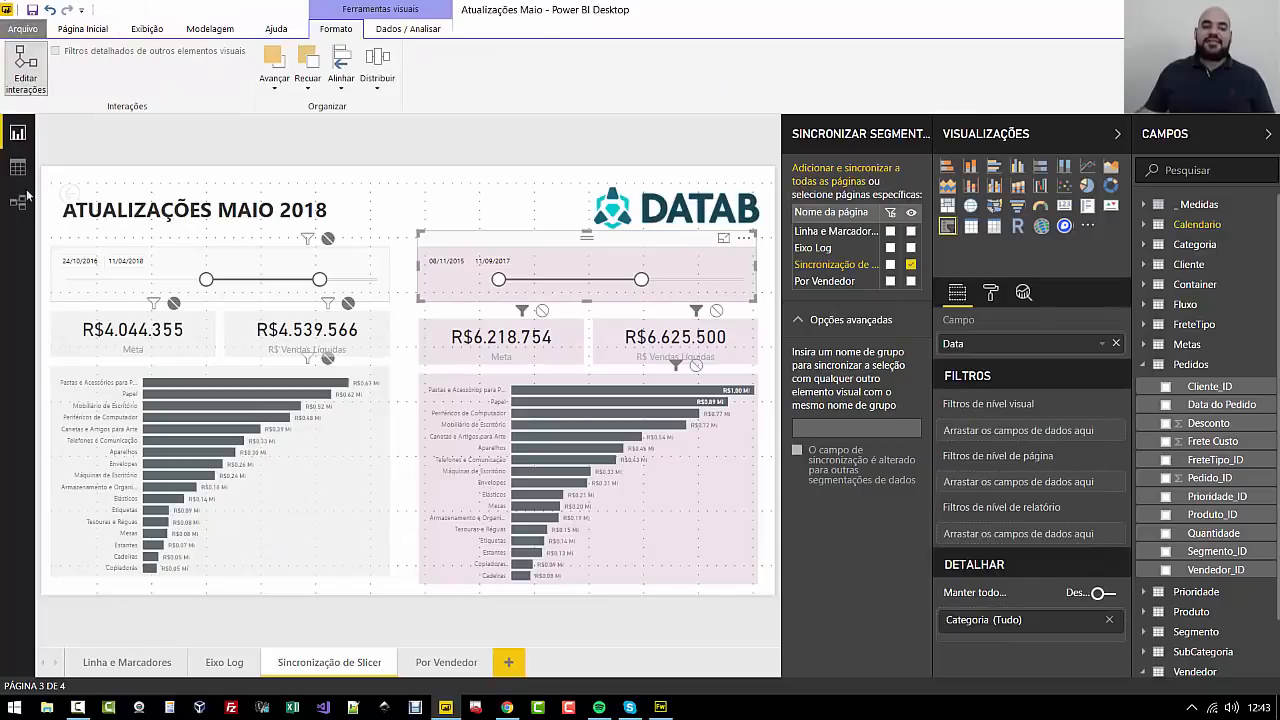
pyautogui.click(463, 186)
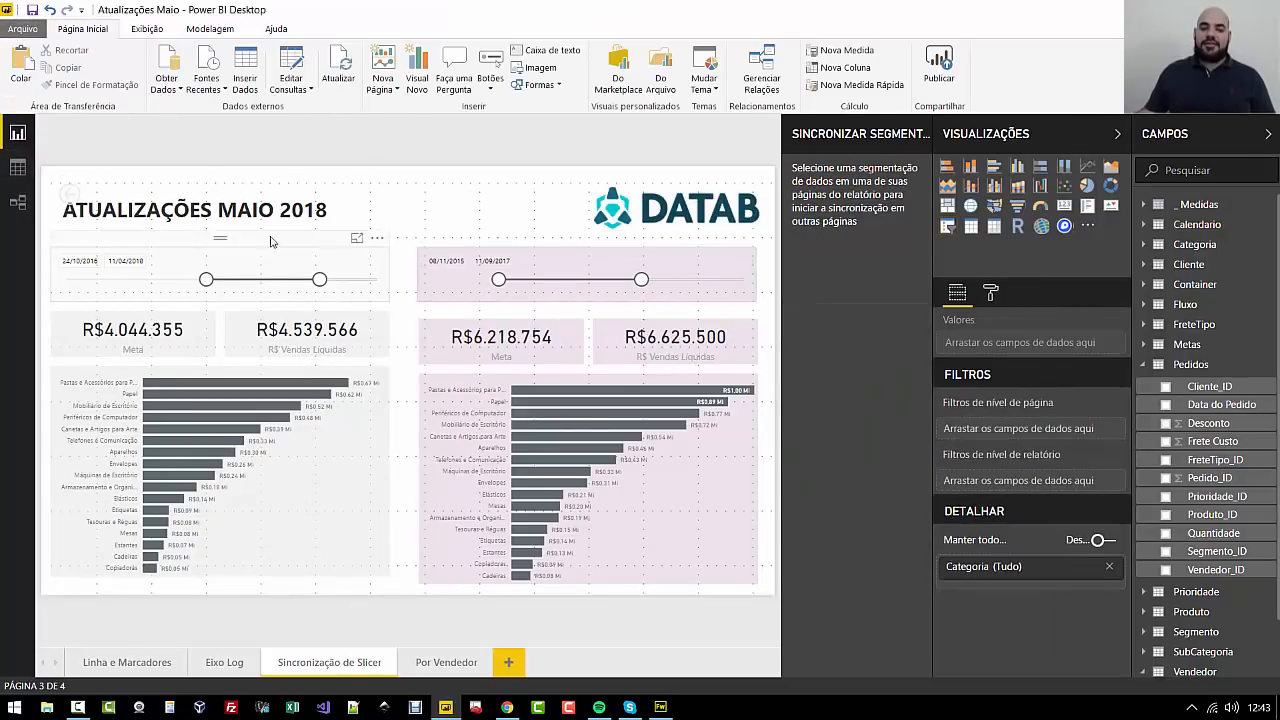
pyautogui.click(490, 245)
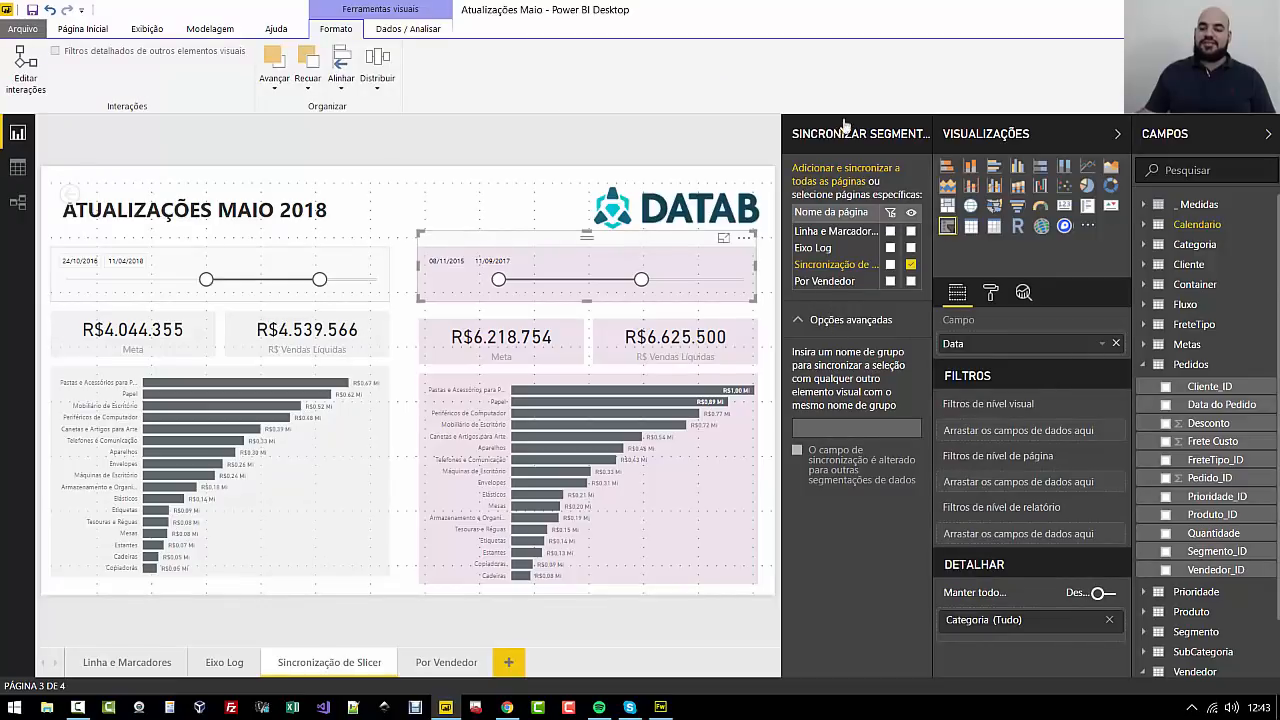
pyautogui.click(150, 29)
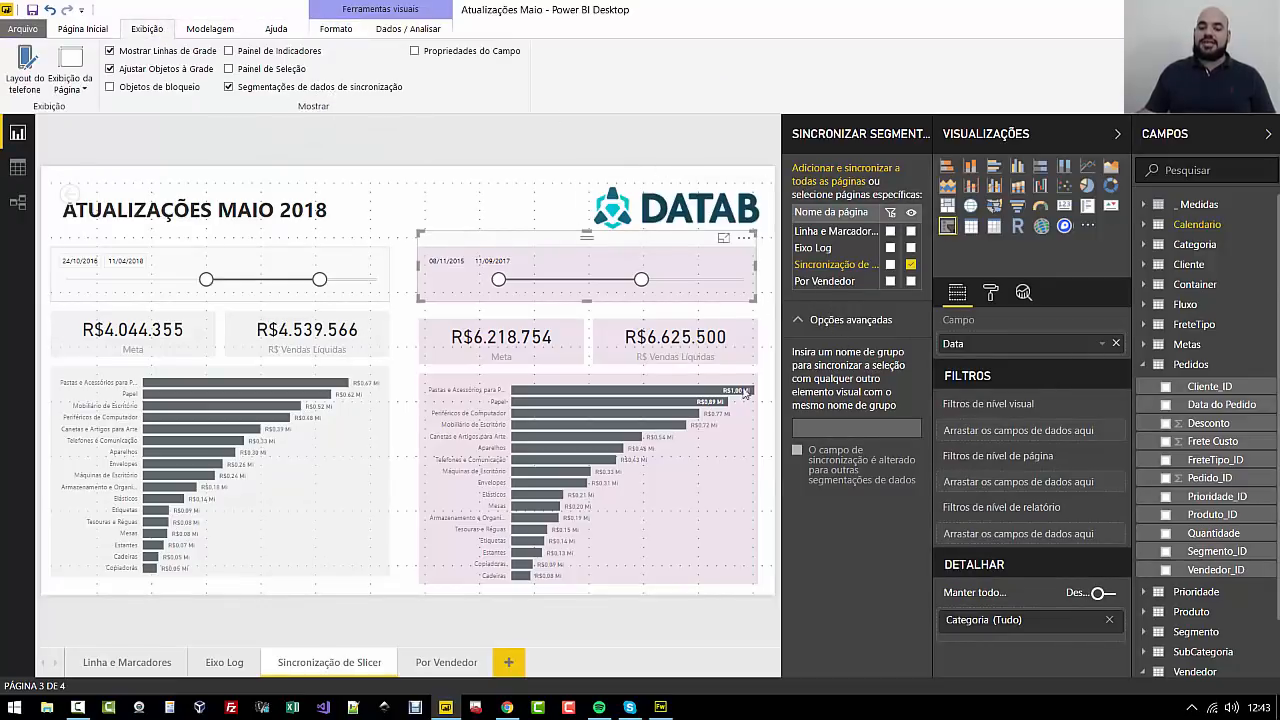
# Assign the pink date slicer on the Sincronização de Slicer page to the sync group Data2
pyautogui.write('Data')
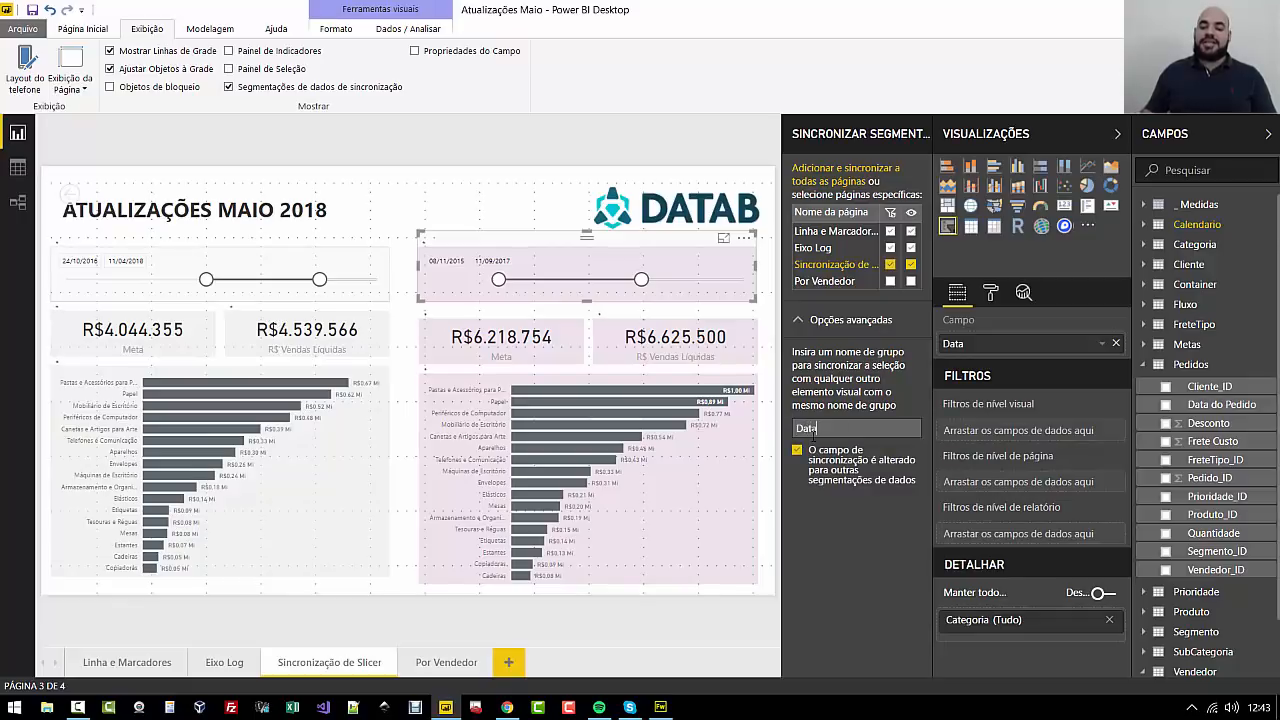
pyautogui.write('2')
pyautogui.click(758, 334)
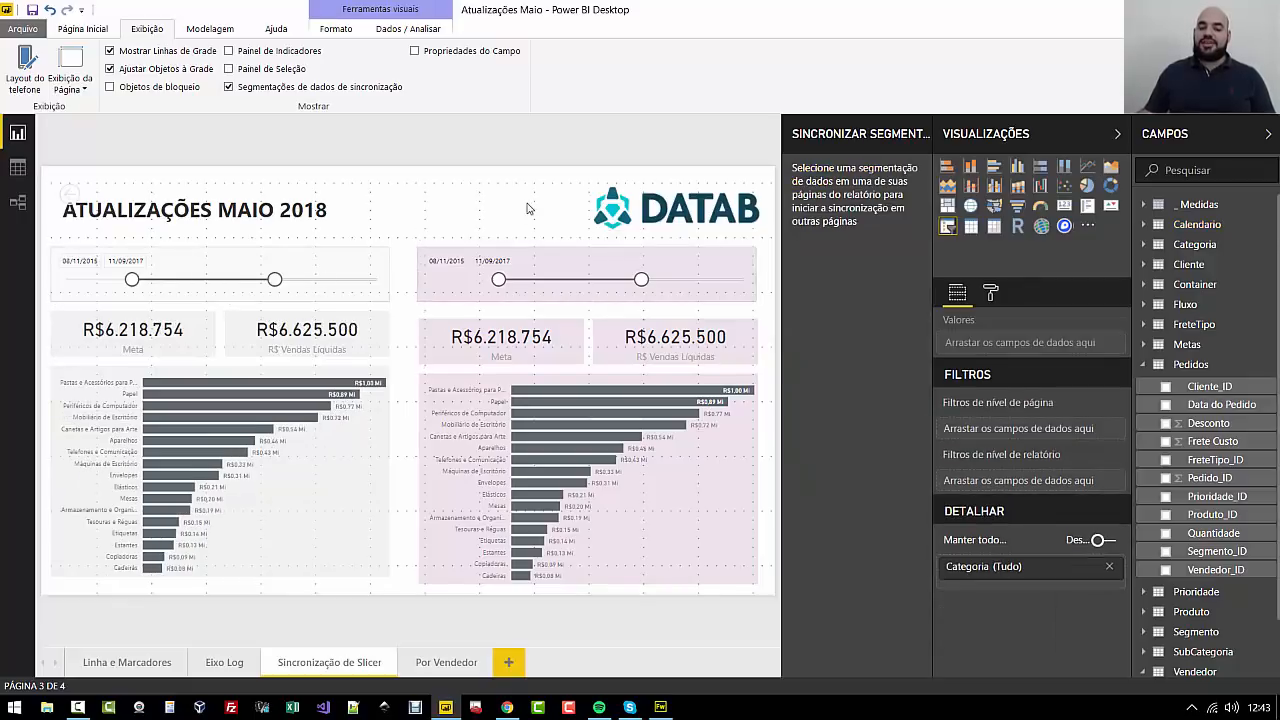
pyautogui.click(465, 243)
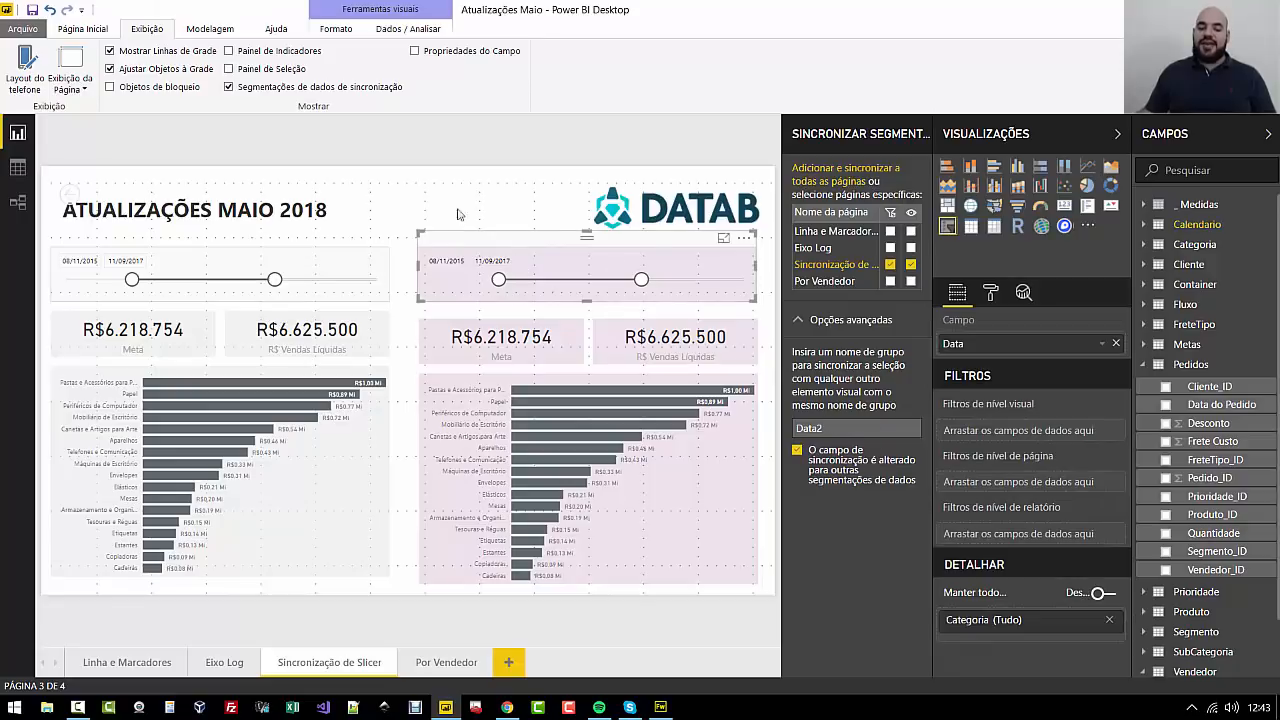
# Assign the Eixo Log page's date slicer to sync group Data2 and set its range to 10/03/2017–31/12/2018
pyautogui.click(222, 660)
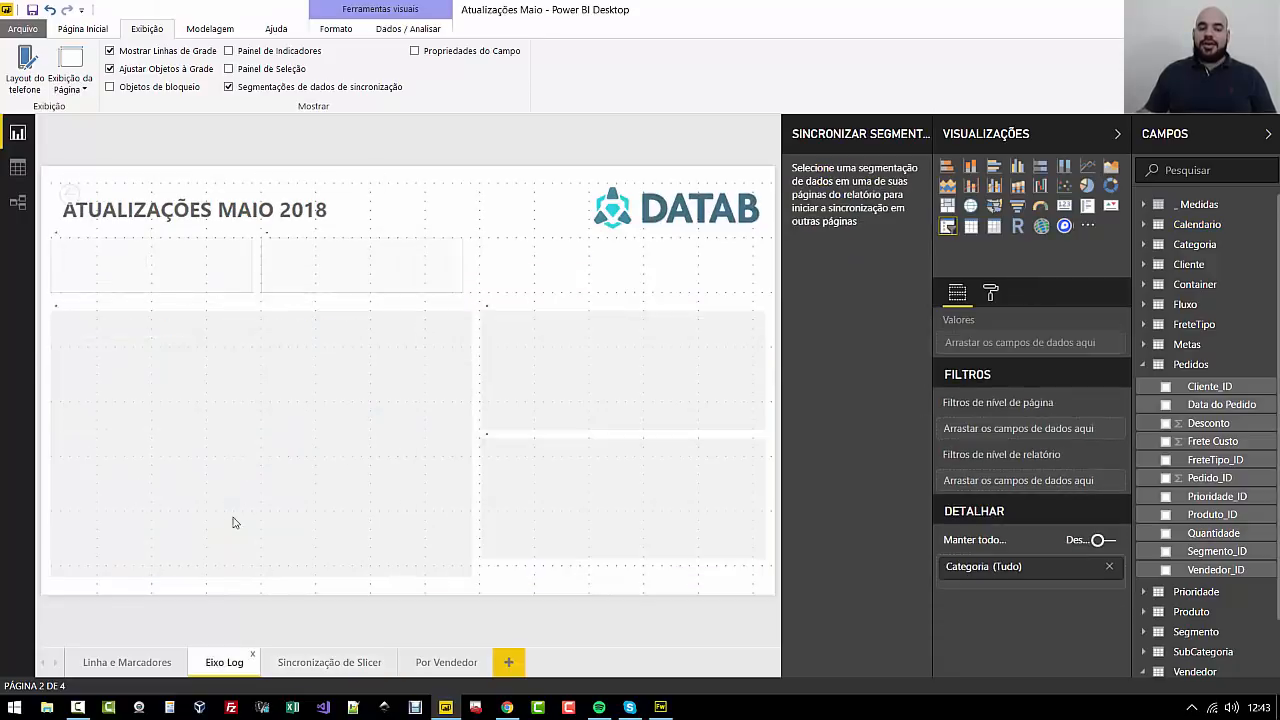
pyautogui.click(163, 245)
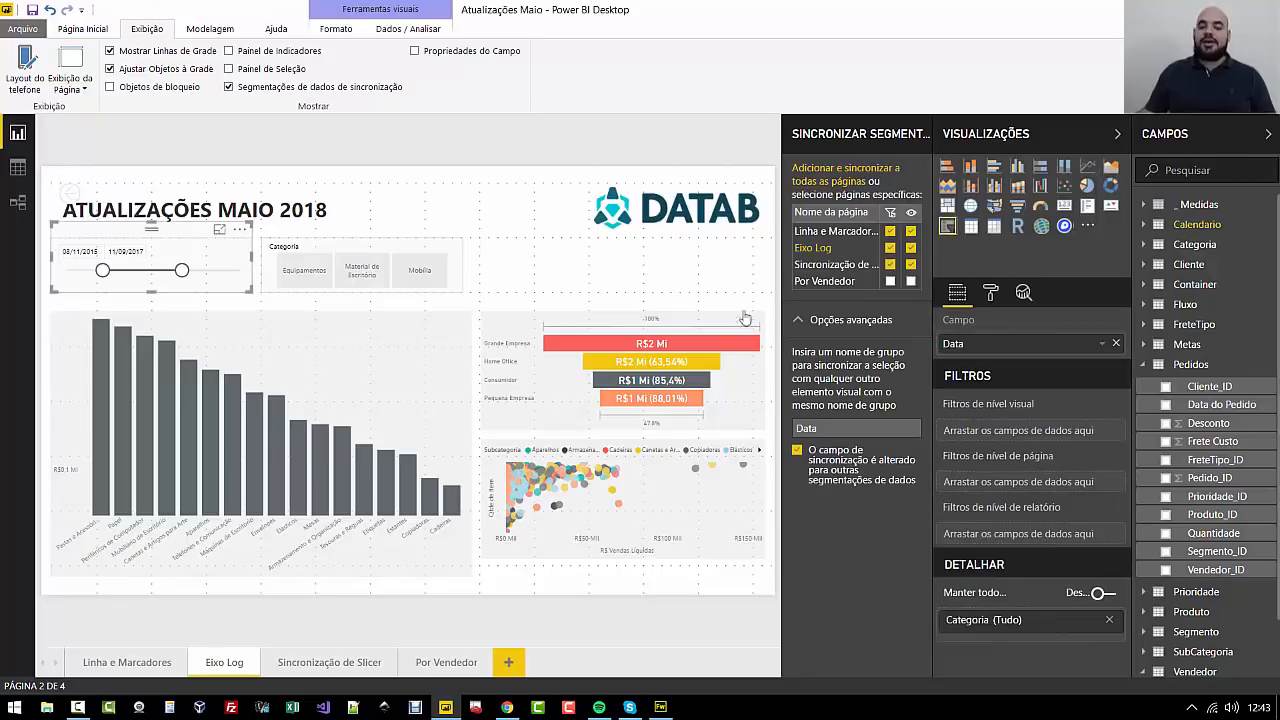
pyautogui.press('Return')
pyautogui.moveTo(105, 273); pyautogui.dragTo(162, 272)
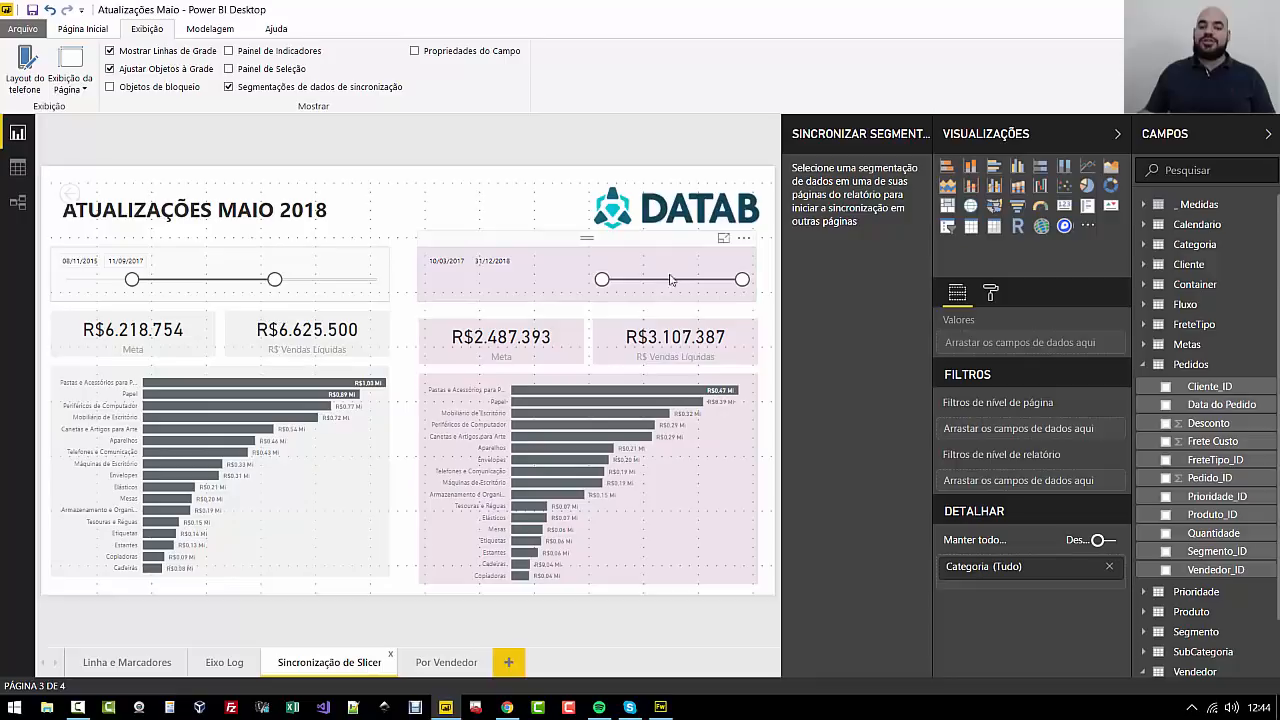
# Set the grey date slicer on the Sincronização de Slicer page to 21/07/2017–25/06/2018 and check the Eixo Log page
pyautogui.moveTo(274, 280); pyautogui.dragTo(335, 281)
pyautogui.moveTo(132, 280); pyautogui.dragTo(263, 281)
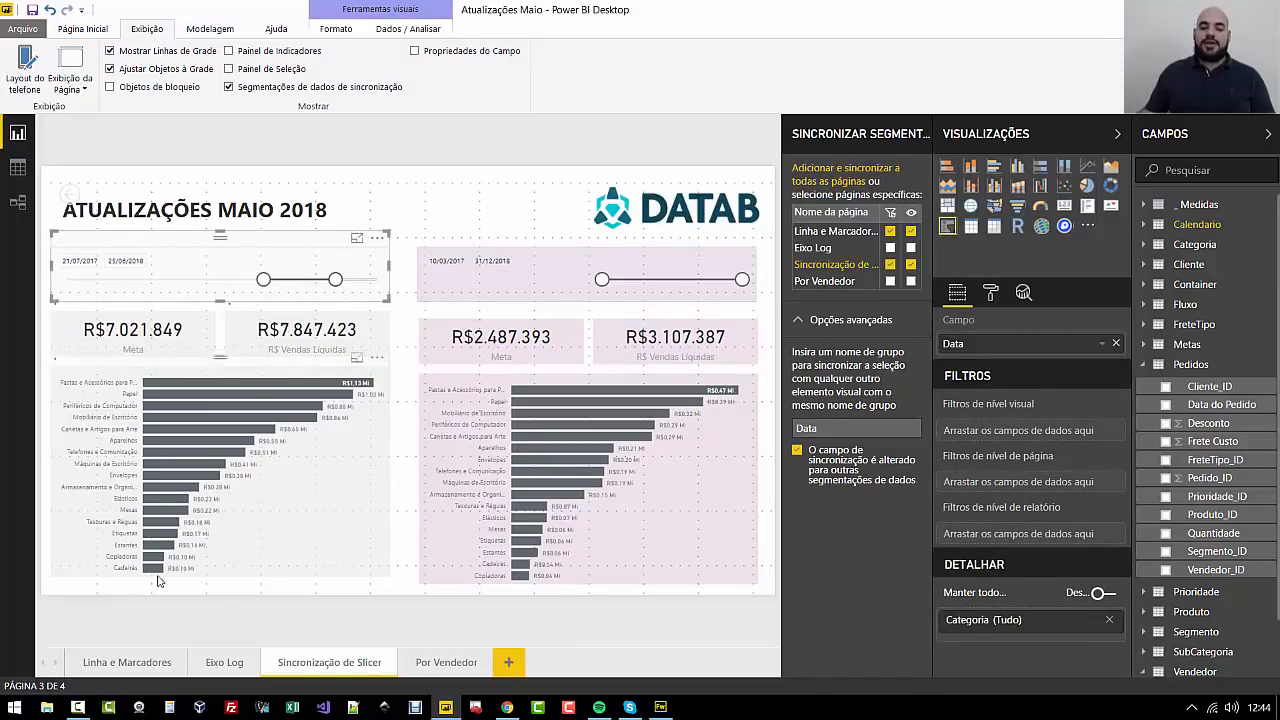
pyautogui.click(224, 664)
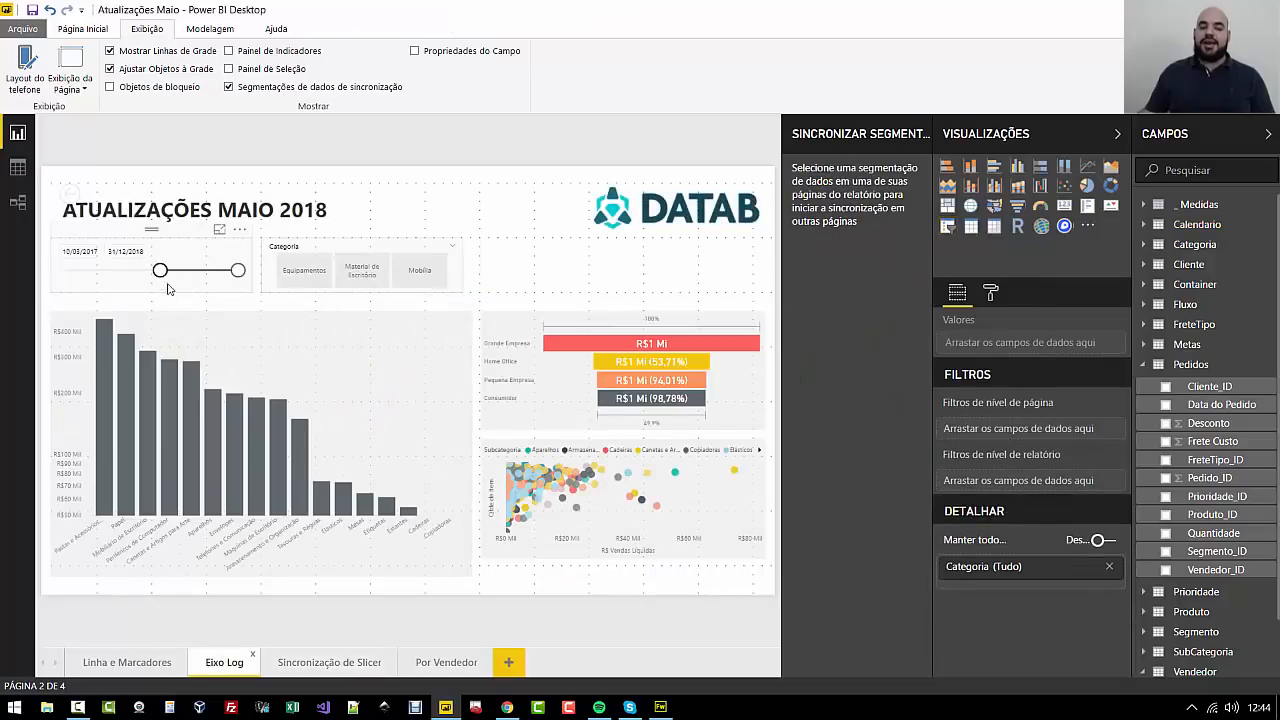
# Set the Linha e Marcadores date slicer's start to 01/11/2016 and check the slicers on the Sincronização de Slicer page
pyautogui.click(127, 662)
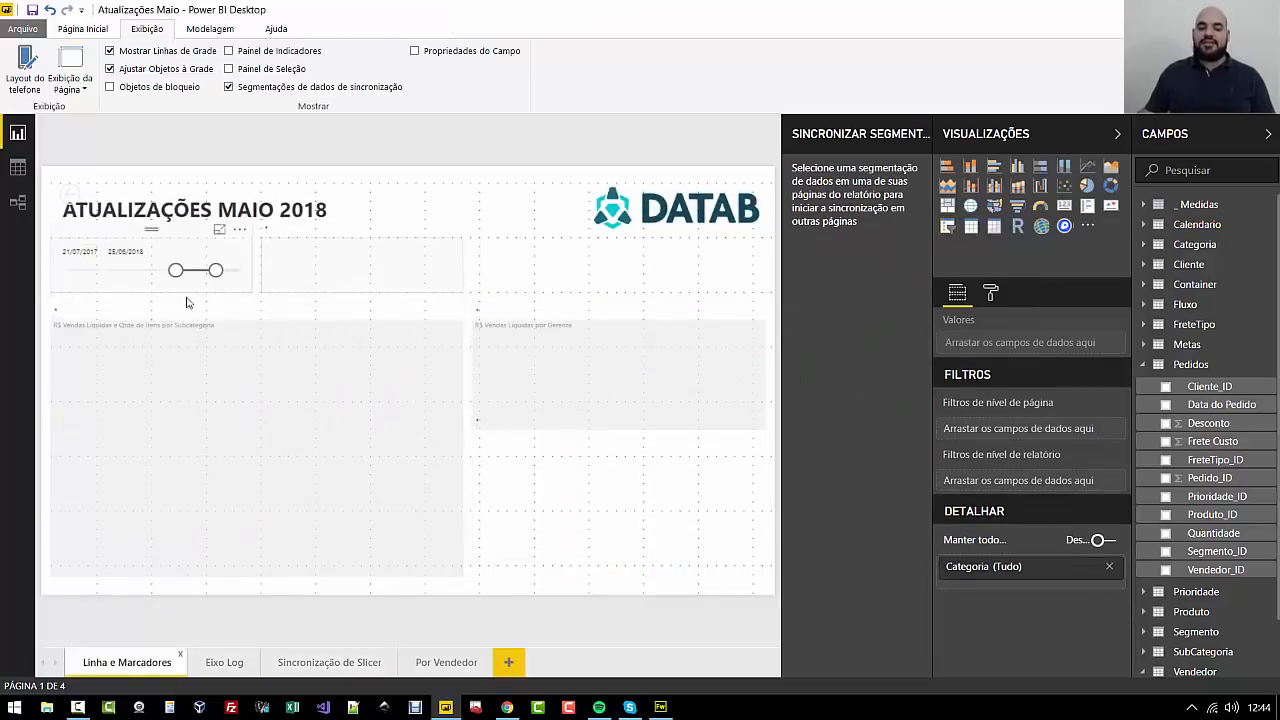
pyautogui.moveTo(178, 272); pyautogui.dragTo(145, 285)
pyautogui.click(310, 663)
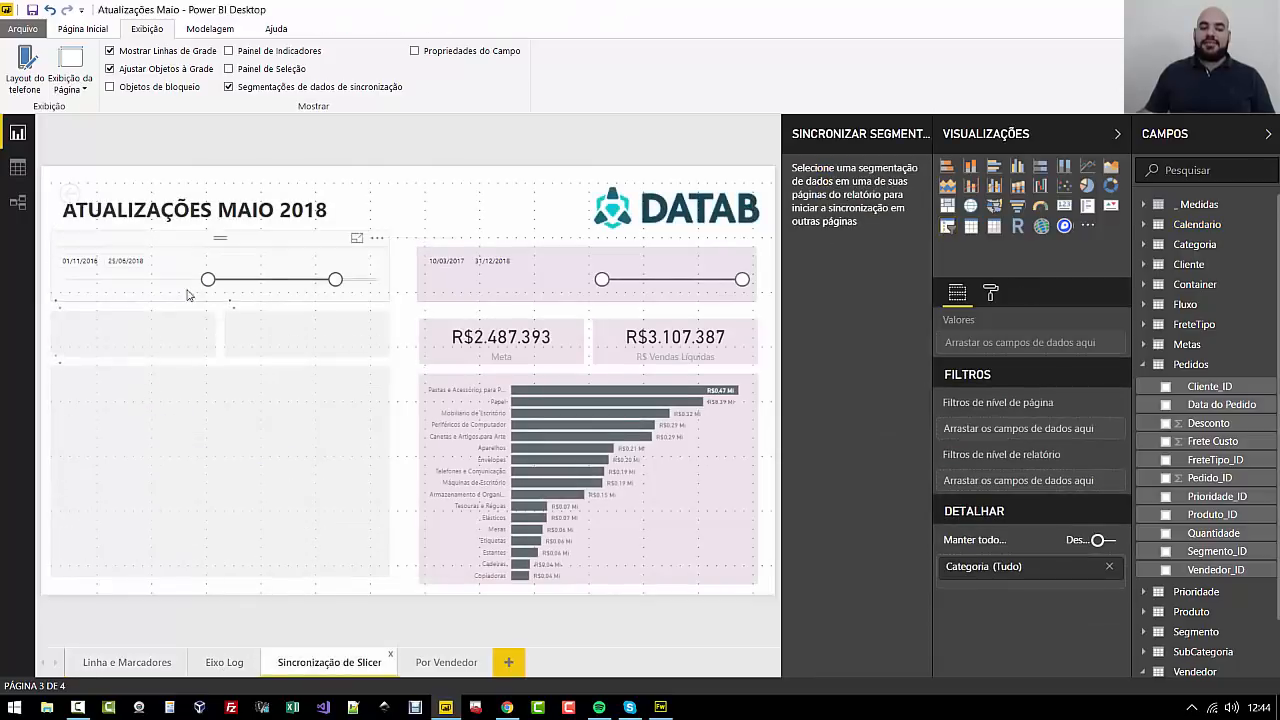
# Set the Eixo Log date slicer's end to 13/04/2018 and check the pink slicer on the Sincronização de Slicer page
pyautogui.click(220, 663)
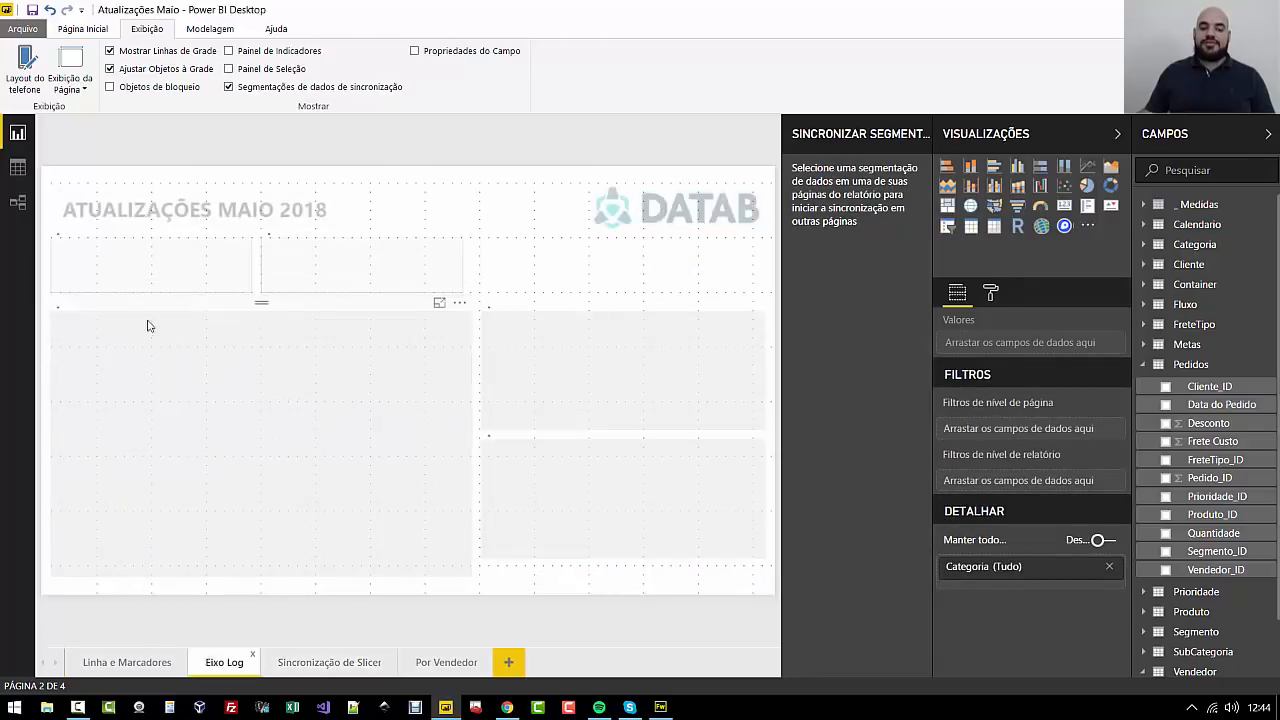
pyautogui.click(150, 270)
pyautogui.hotkey('ctrl', 'z')
pyautogui.moveTo(237, 272); pyautogui.dragTo(207, 272)
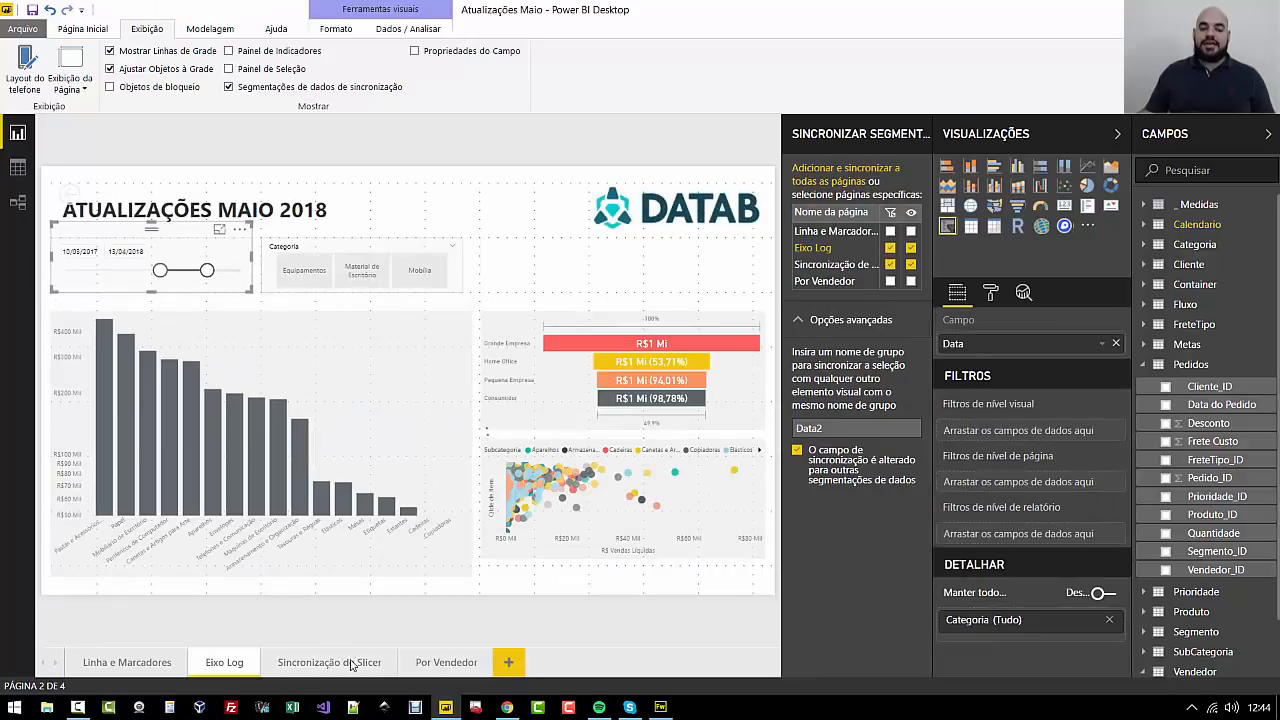
pyautogui.click(351, 665)
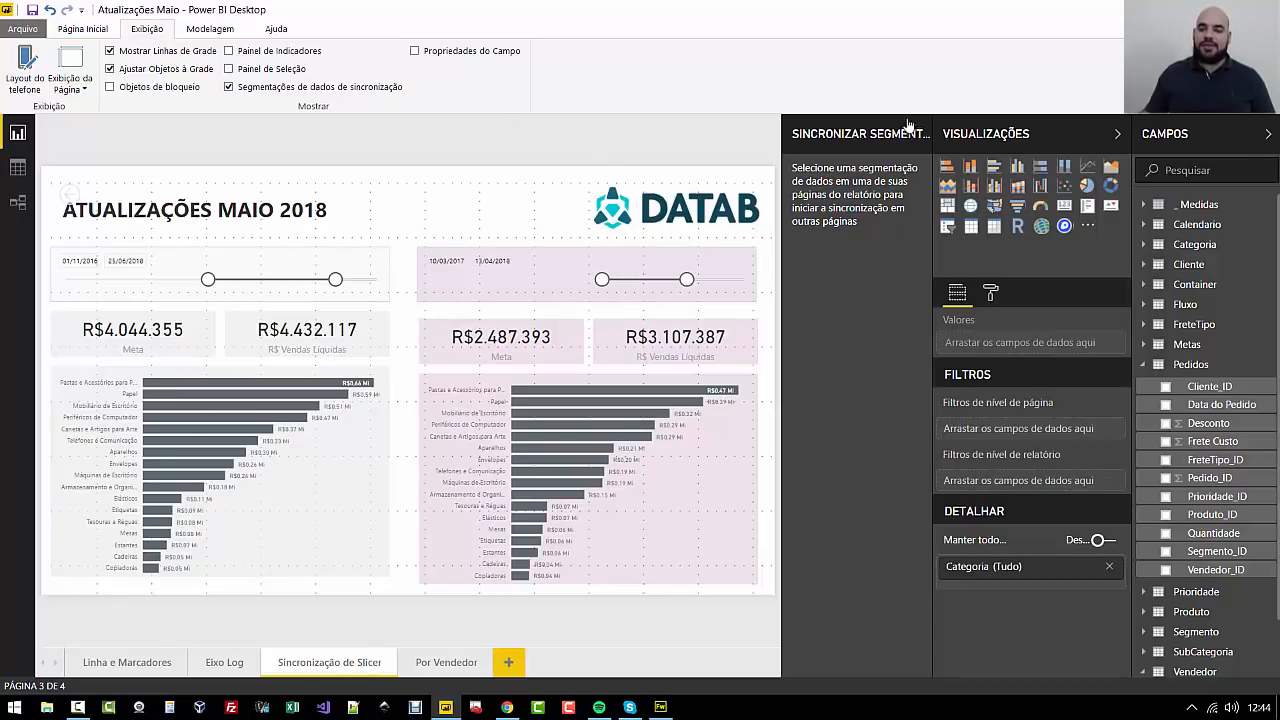
# Hide the slicer synchronization pane and check which options the first manager's bar offers on the Linha e Marcadores page
pyautogui.click(297, 88)
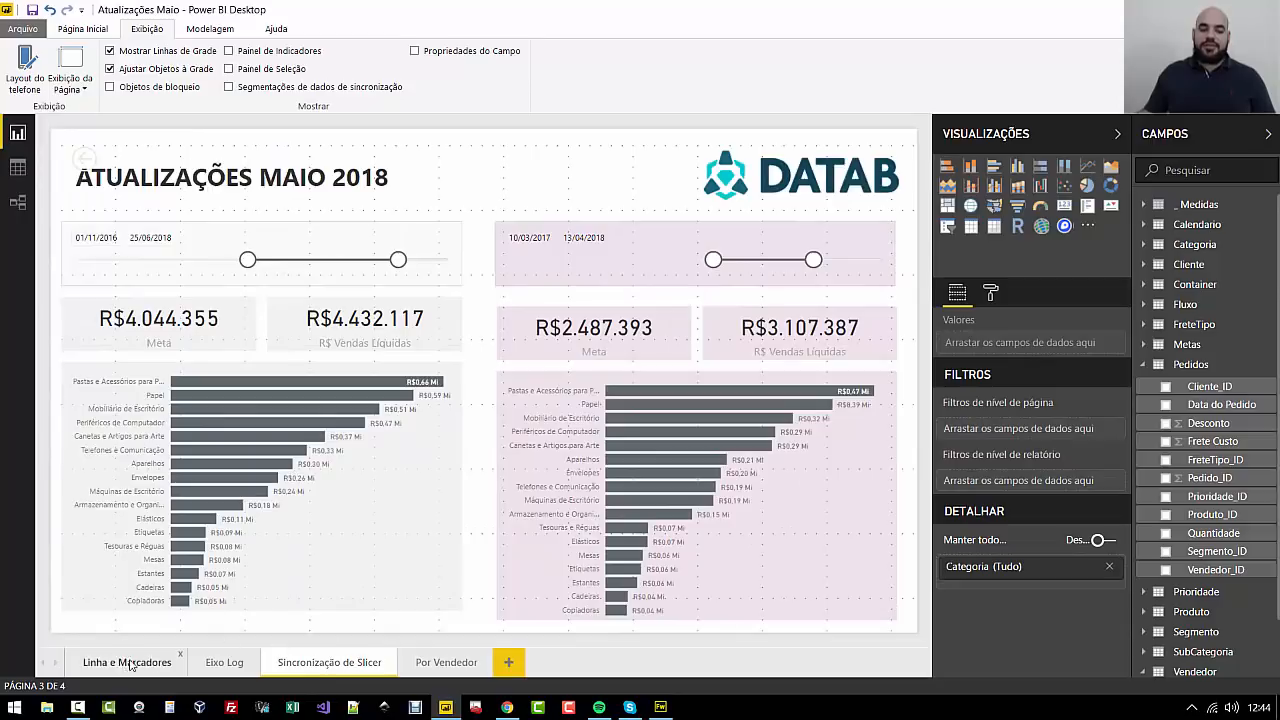
pyautogui.click(446, 662)
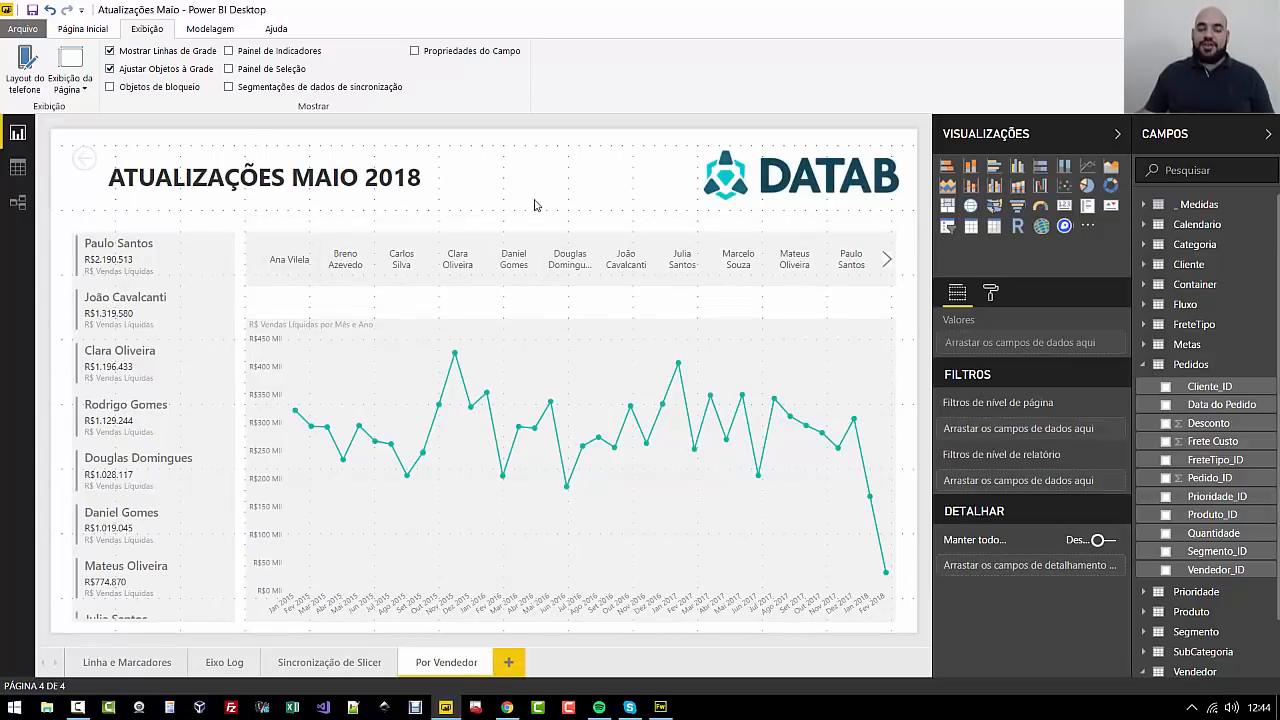
pyautogui.click(127, 662)
pyautogui.click(698, 332)
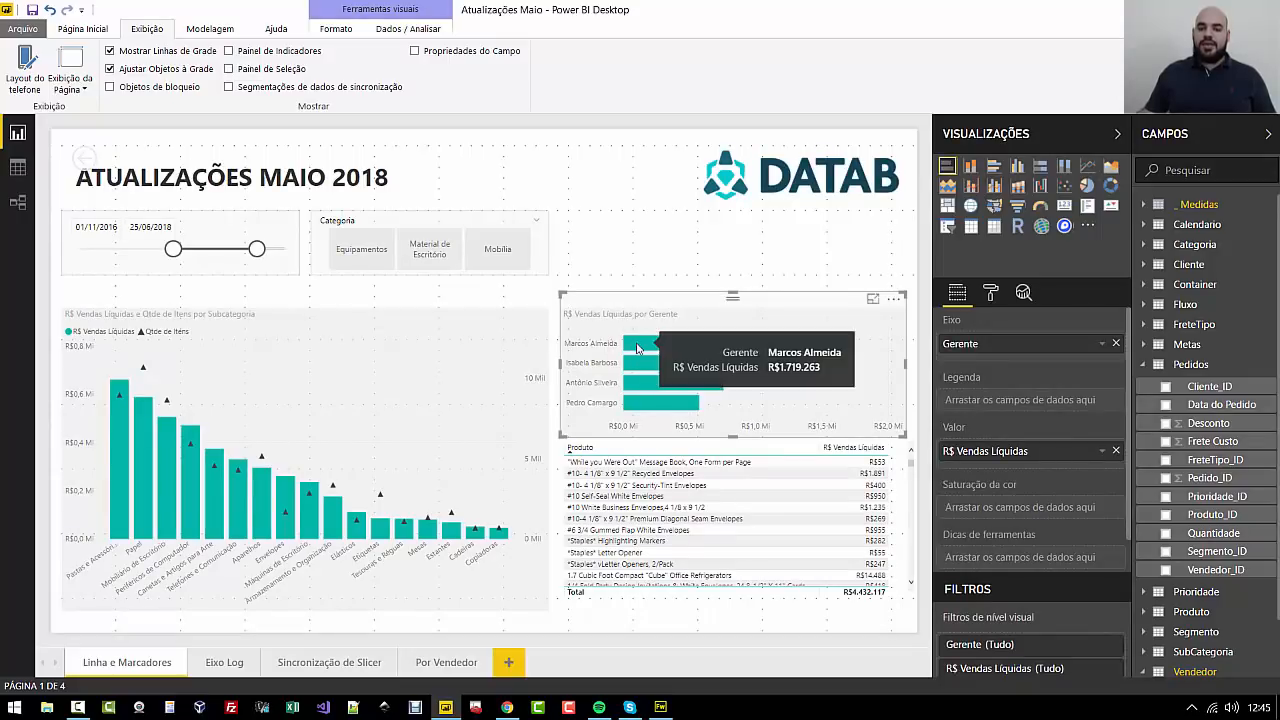
pyautogui.rightClick(638, 347)
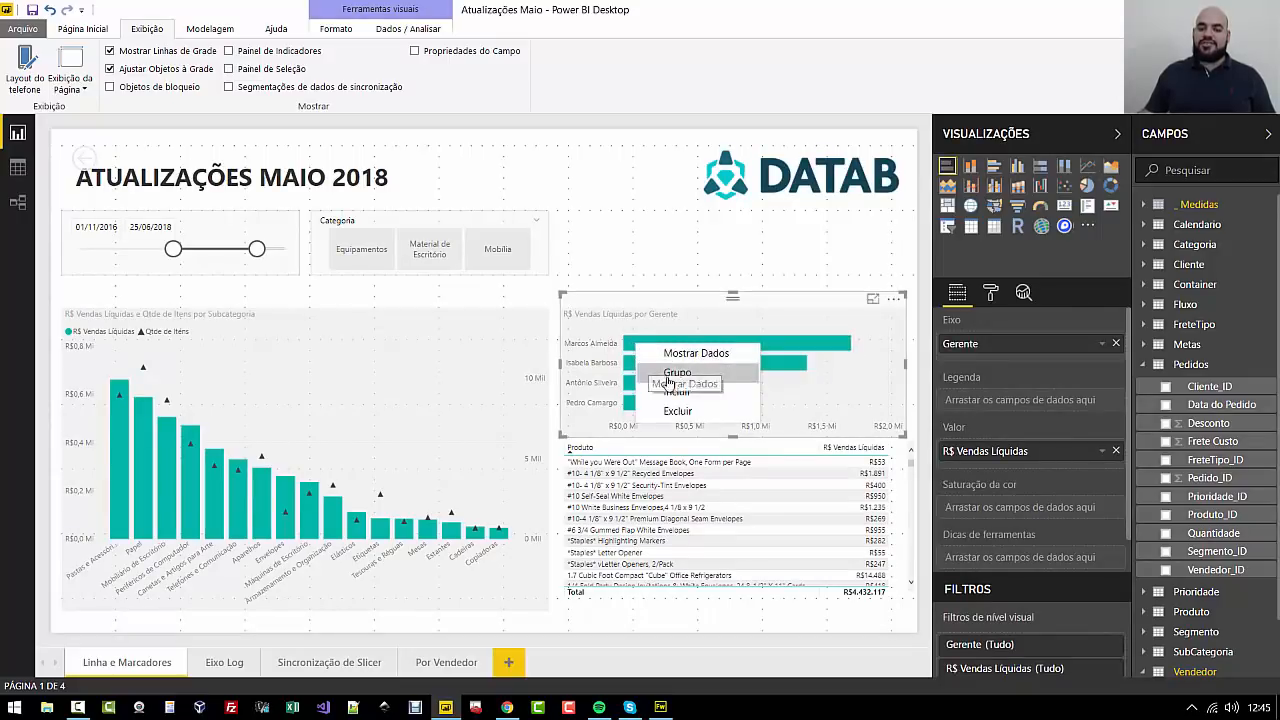
pyautogui.click(669, 268)
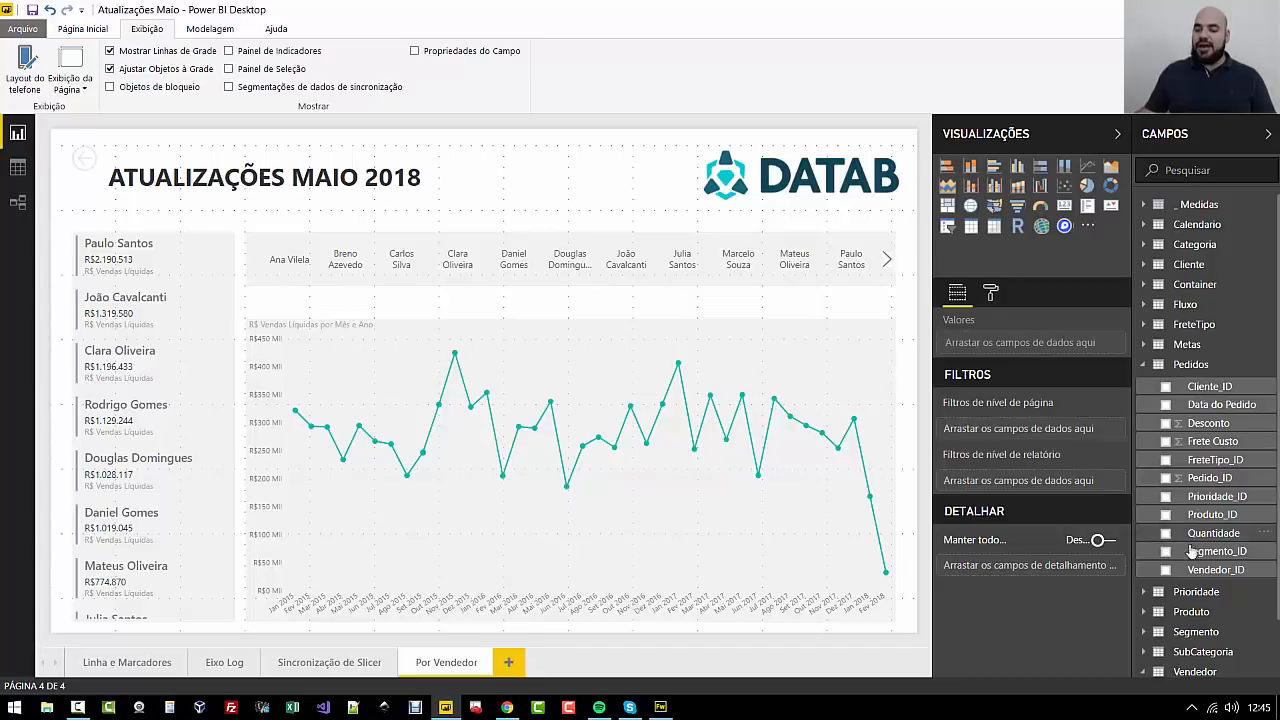
# Add the Gerente field of the Vendedor table as a drillthrough field on the Por Vendedor page
pyautogui.scroll(-1, 1200, 478)
pyautogui.moveTo(1205, 628); pyautogui.dragTo(1064, 567)
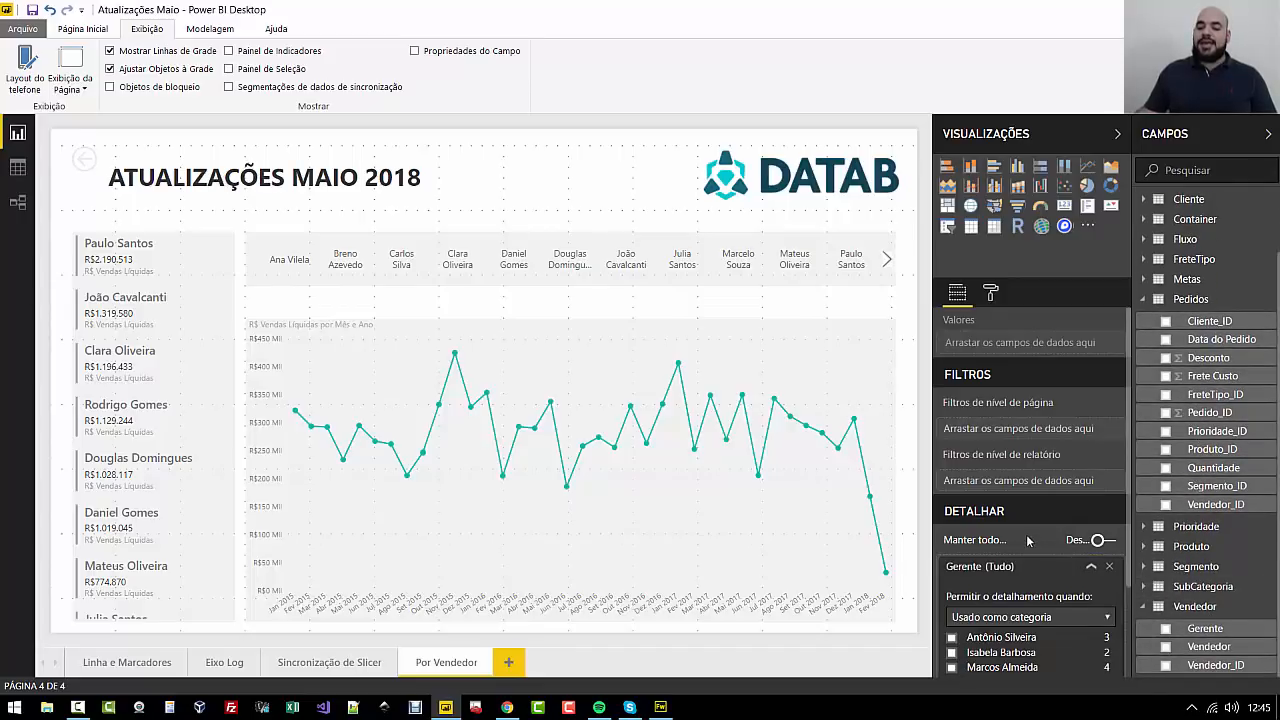
pyautogui.scroll(-2, 1060, 560)
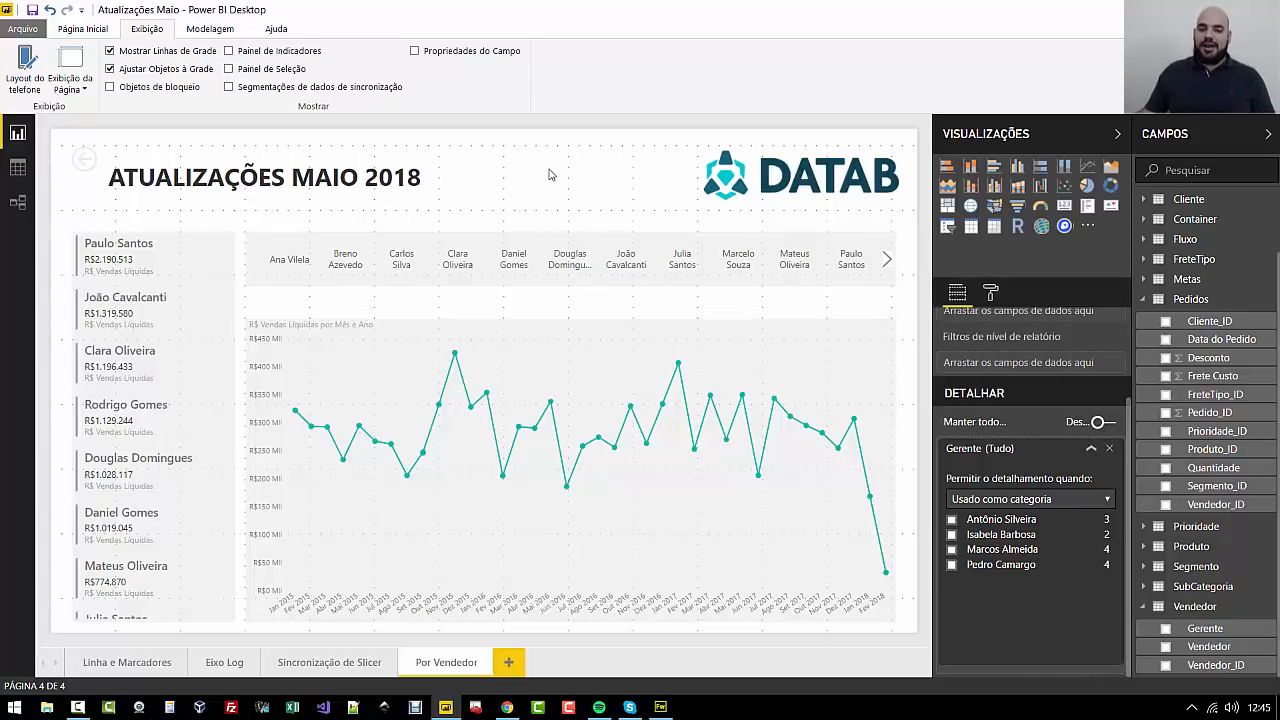
# Drill through from the first manager's bar on Linha e Marcadores to Por Vendedor and collapse the Gerente filter card
pyautogui.click(133, 657)
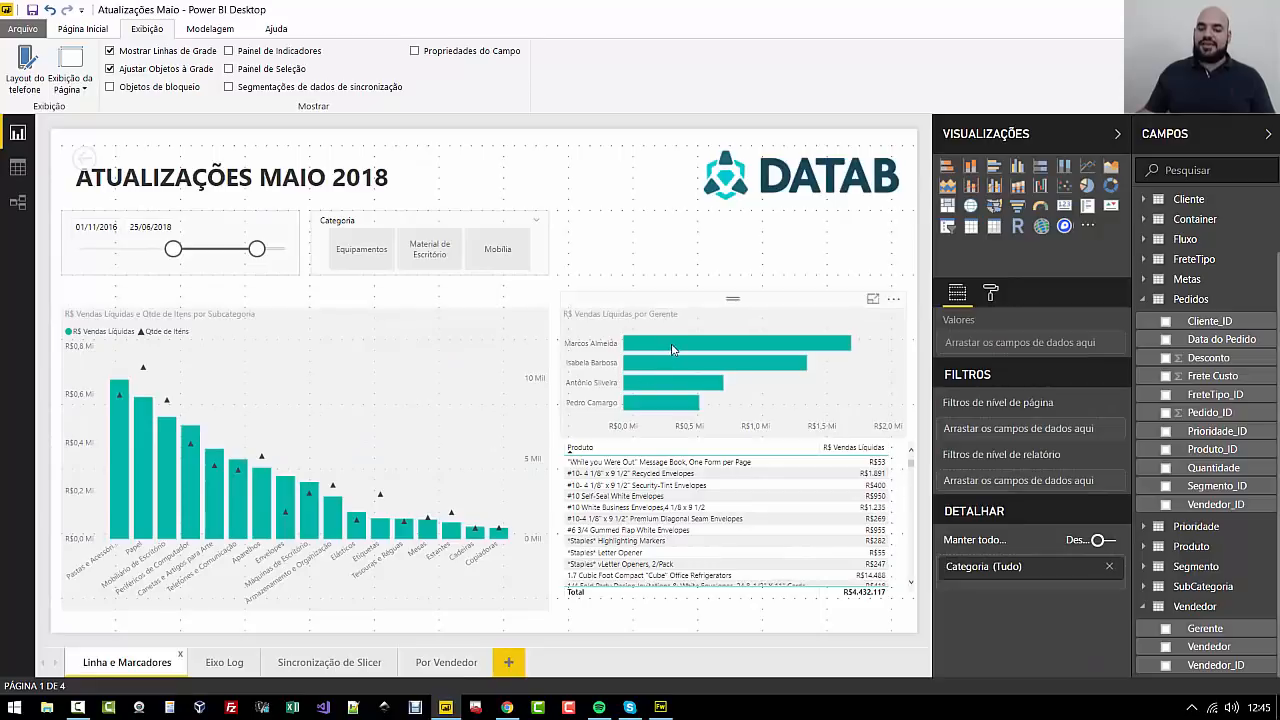
pyautogui.rightClick(672, 349)
pyautogui.moveTo(740, 430)
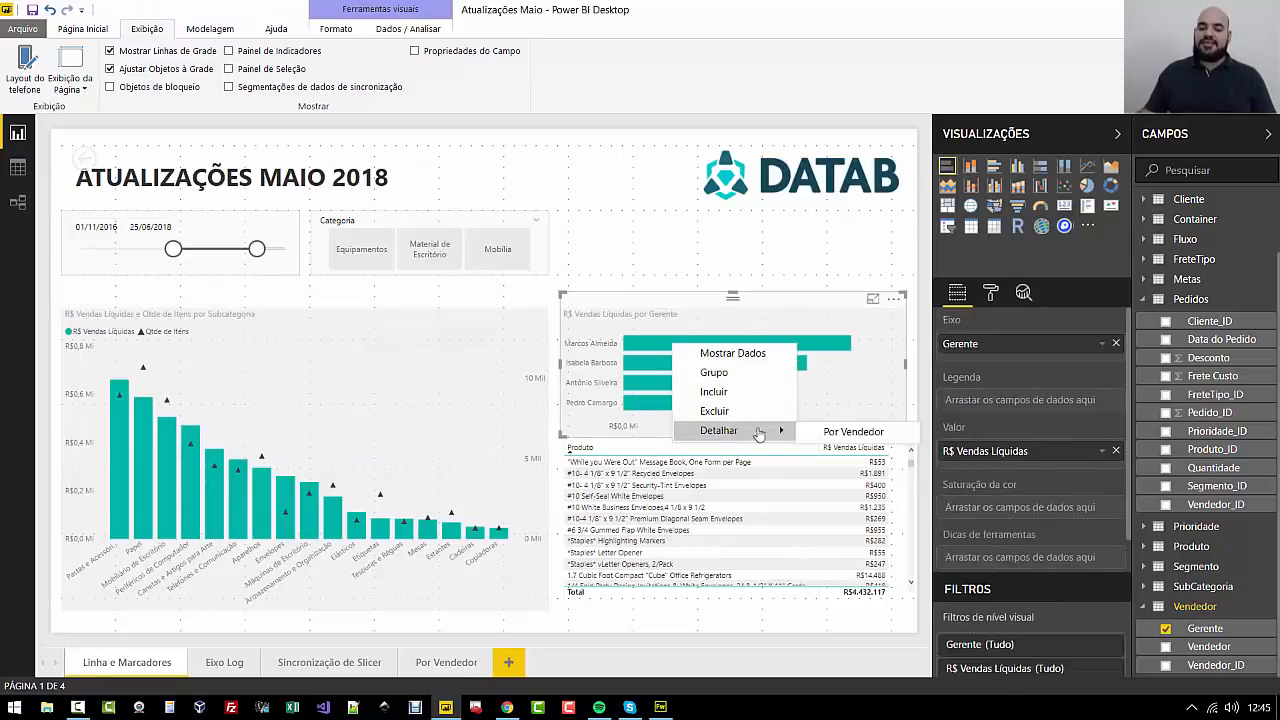
pyautogui.click(850, 432)
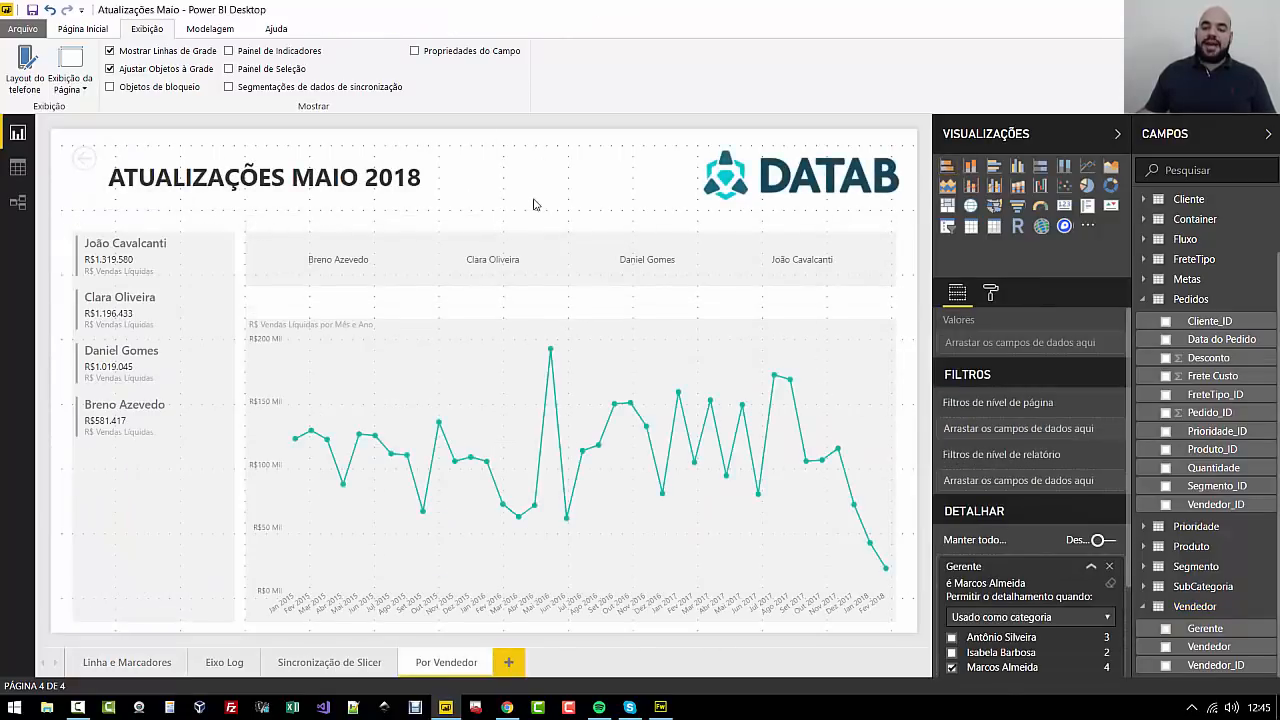
pyautogui.click(1091, 567)
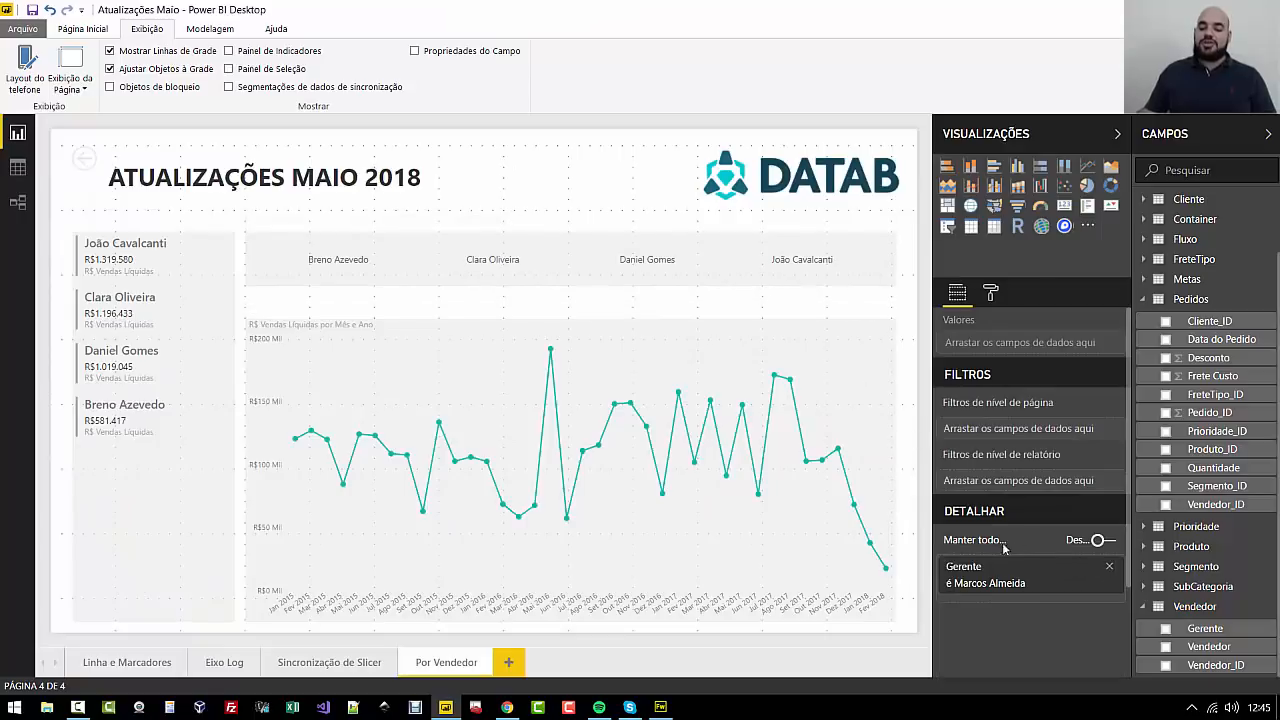
pyautogui.moveTo(796, 345)
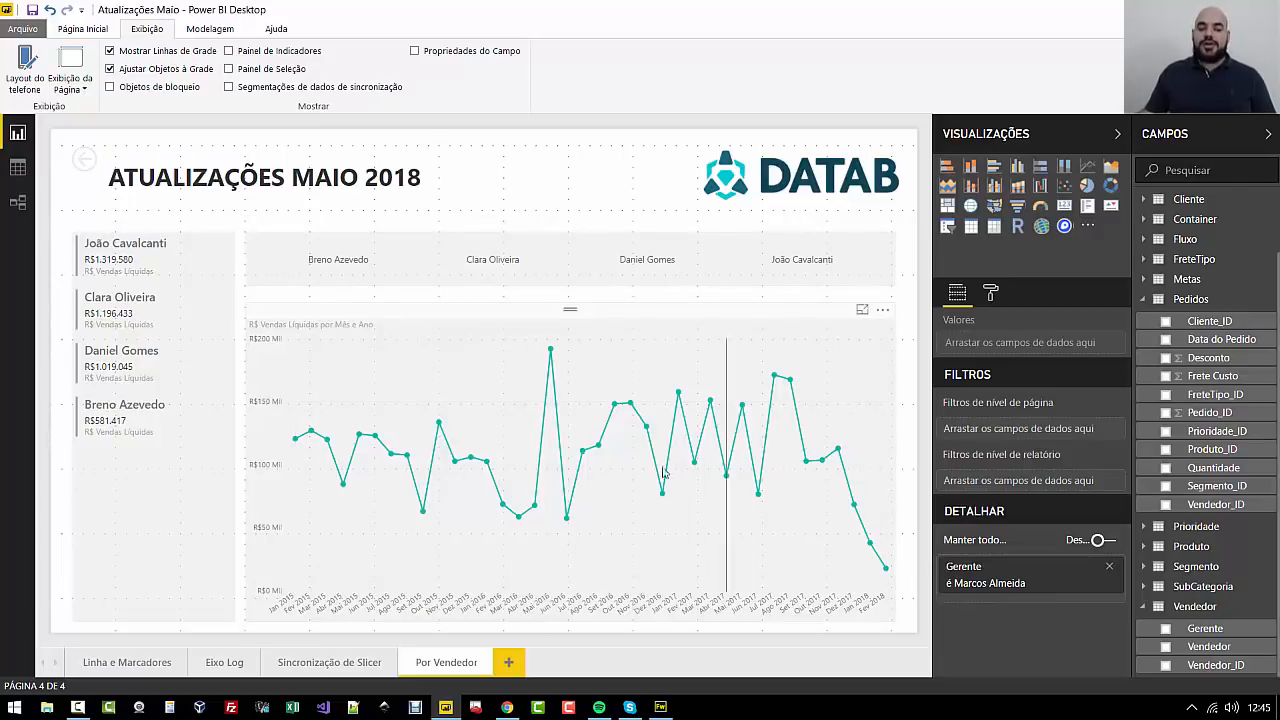
# Set the date slicer on the Linha e Marcadores page to the range 17/08/2015–22/11/2016
pyautogui.click(126, 662)
pyautogui.moveTo(173, 249); pyautogui.dragTo(111, 249)
pyautogui.moveTo(256, 249); pyautogui.dragTo(175, 249)
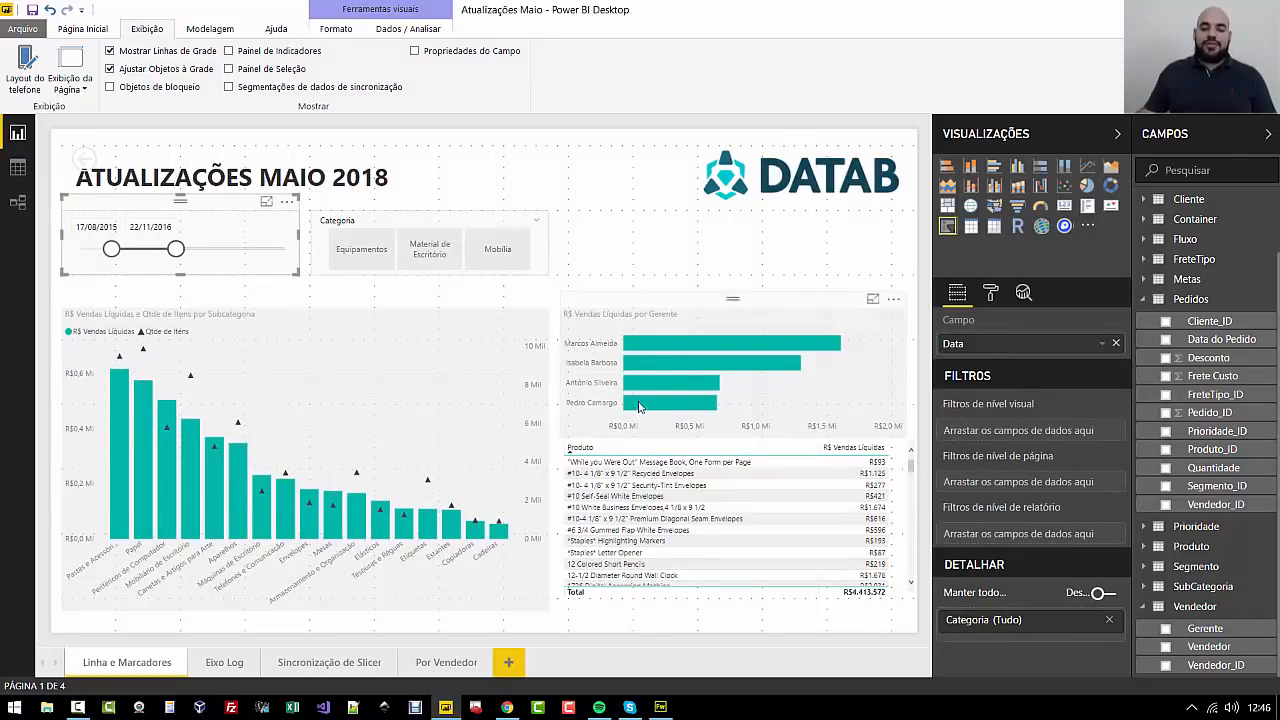
# Drill through from the first manager's bar to Por Vendedor and turn on keeping all filters for drillthrough there
pyautogui.rightClick(655, 352)
pyautogui.moveTo(720, 433)
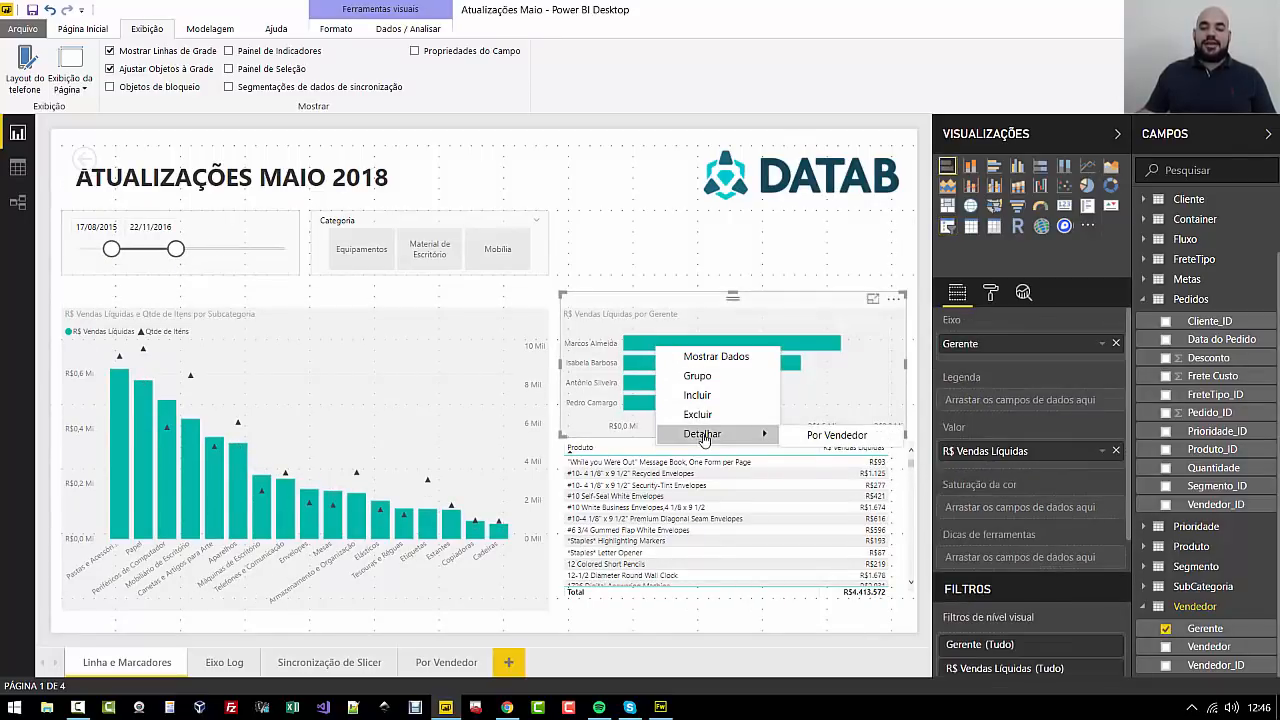
pyautogui.click(803, 437)
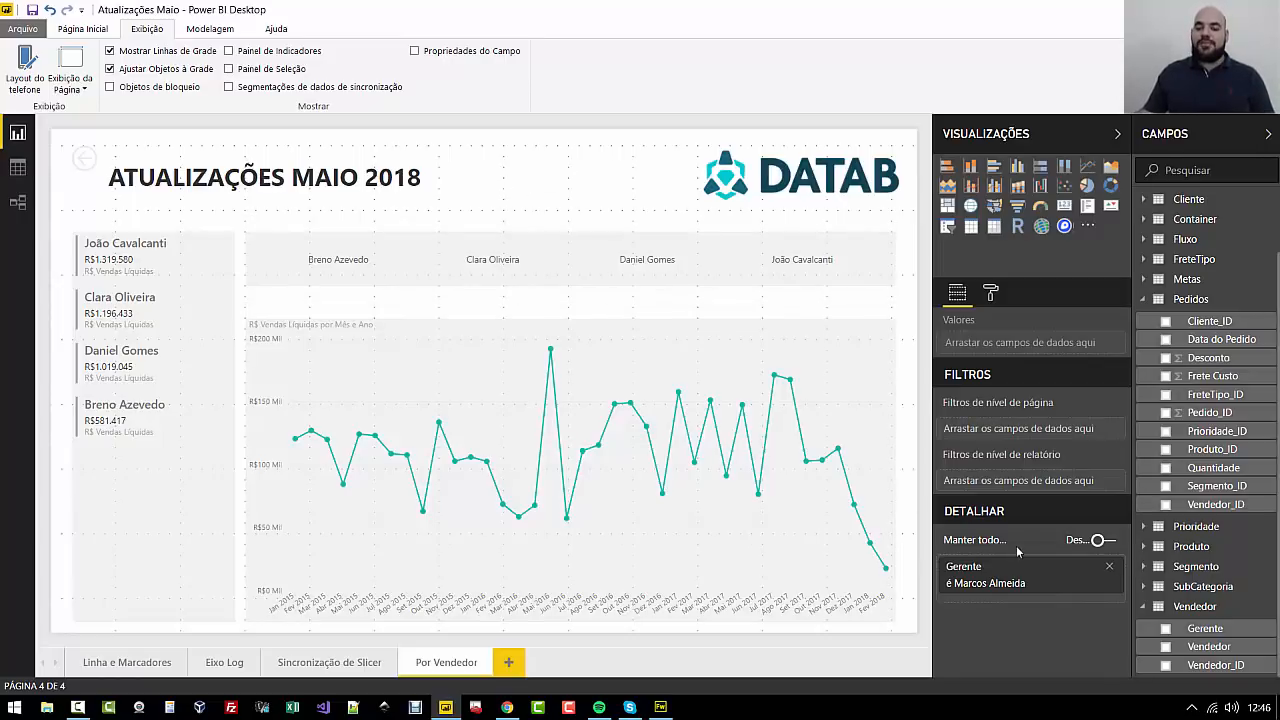
pyautogui.click(1097, 541)
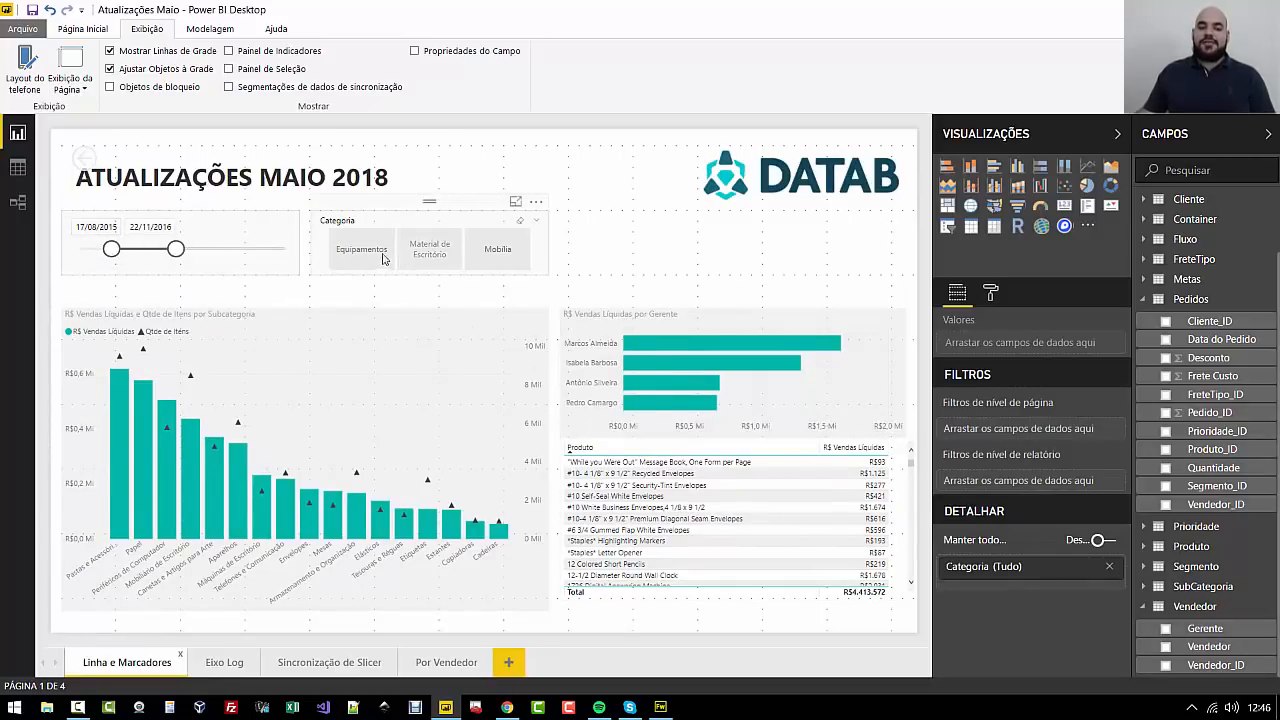
# Filter Linha e Marcadores by the Equipamentos category, drill through to Por Vendedor from the first manager's bar, and review the passed filters
pyautogui.click(341, 251)
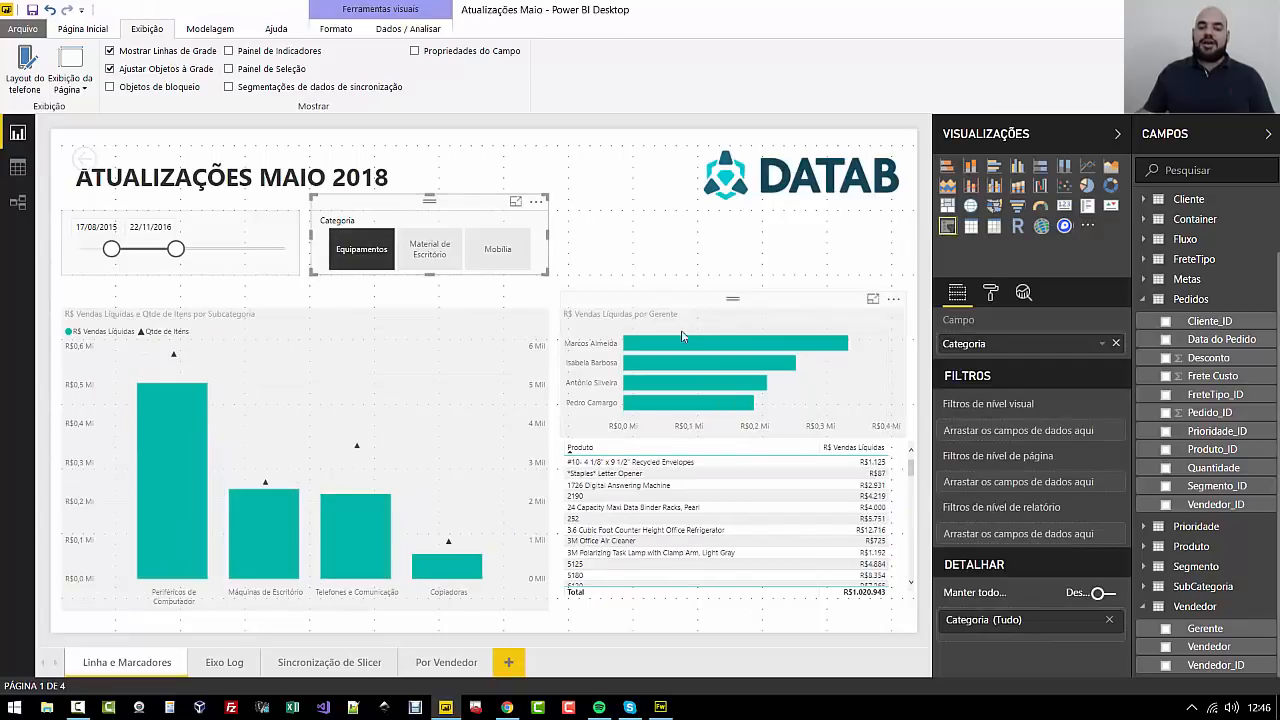
pyautogui.rightClick(663, 346)
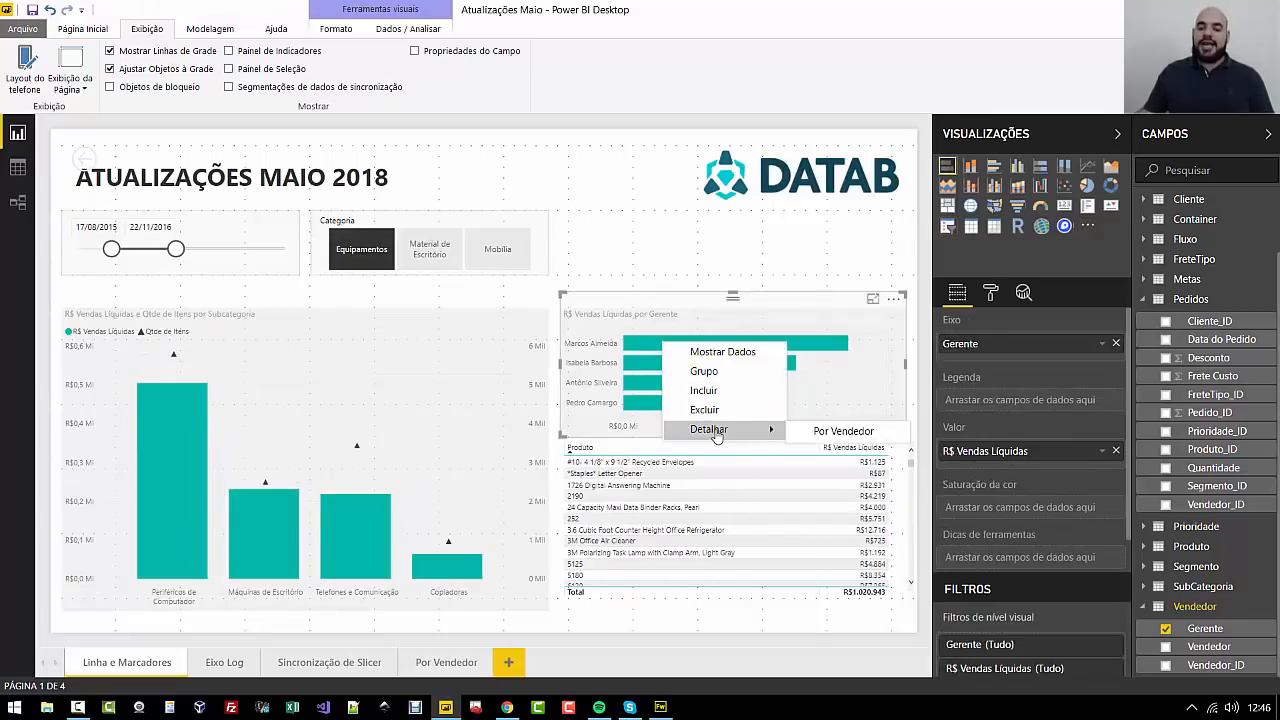
pyautogui.moveTo(771, 431)
pyautogui.click(810, 435)
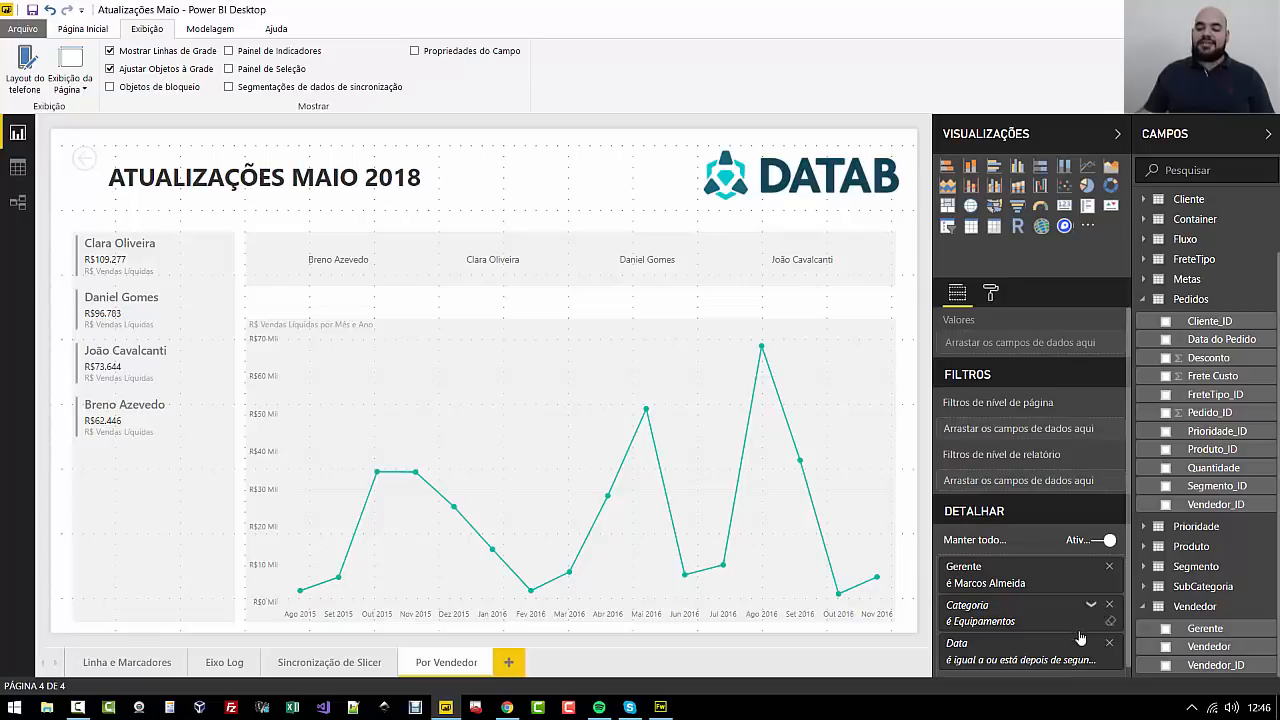
pyautogui.scroll(-1, 1062, 602)
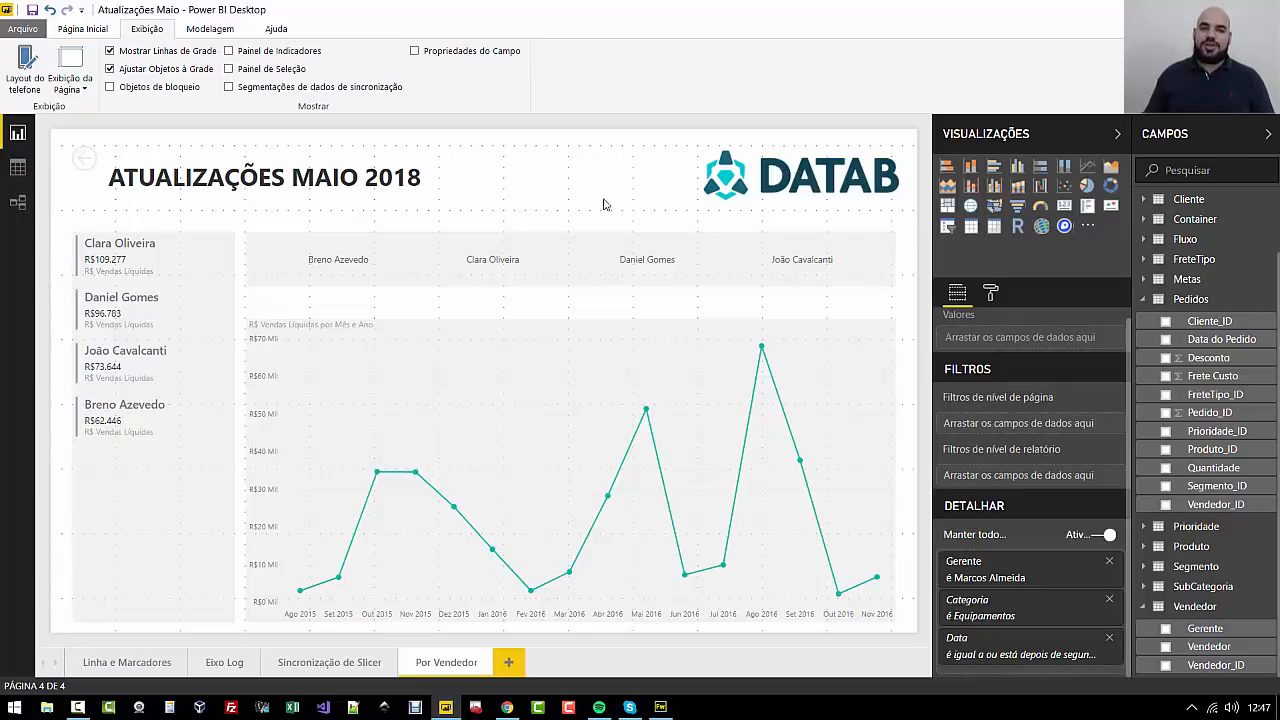
# Sort the product table on the Linha e Marcadores page by R$ Vendas Líquidas in descending order
pyautogui.click(142, 660)
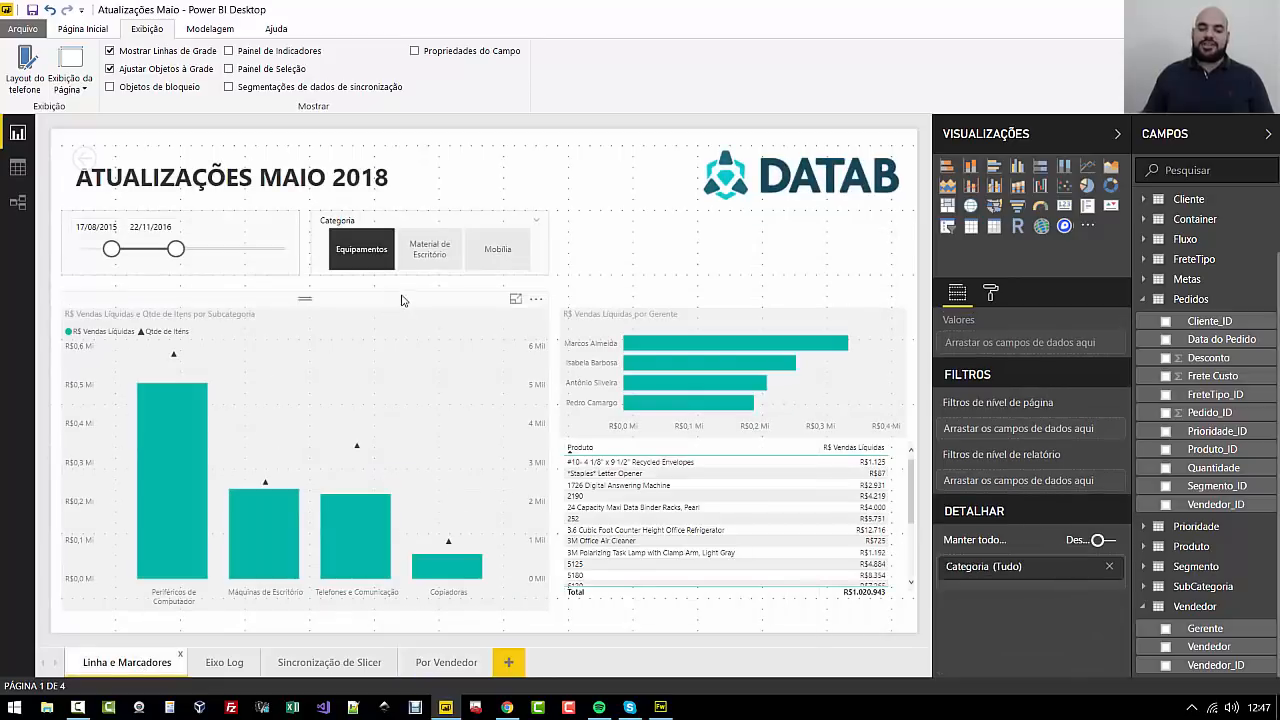
pyautogui.click(620, 450)
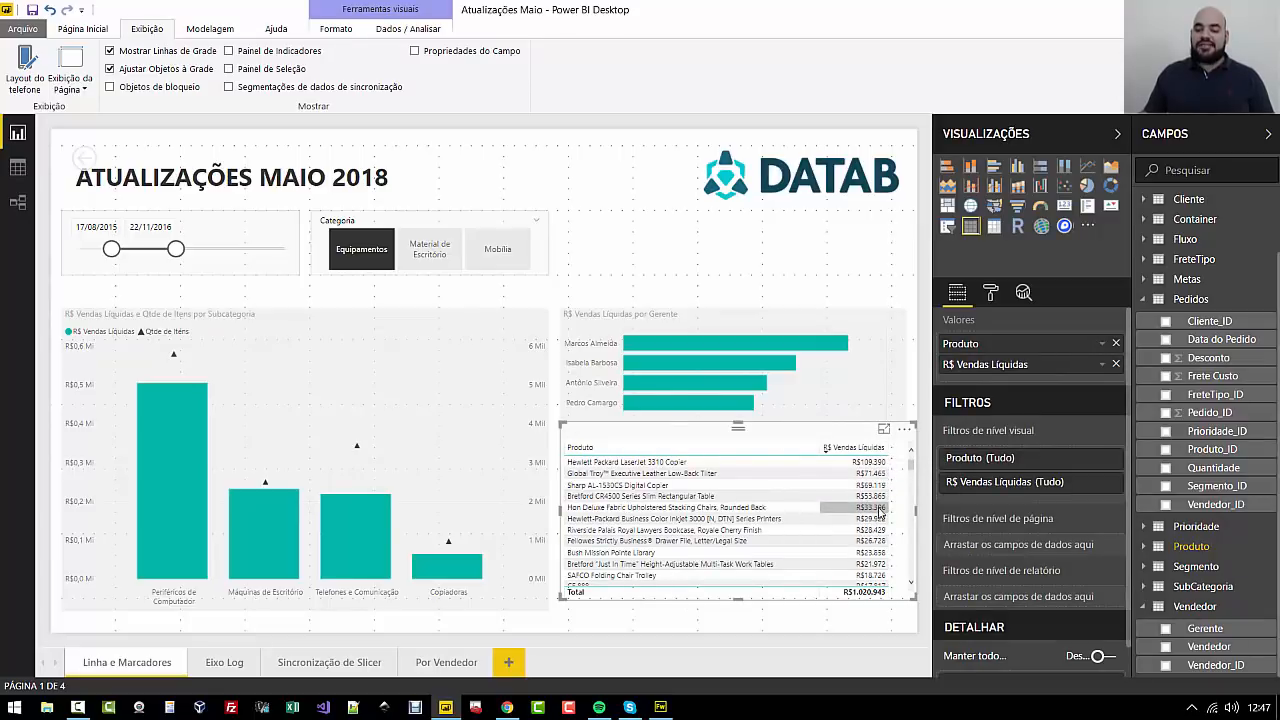
# Sort the product table by Produto and base the Produto column's font color scale on the R$ Vendas Líquidas measure
pyautogui.click(745, 458)
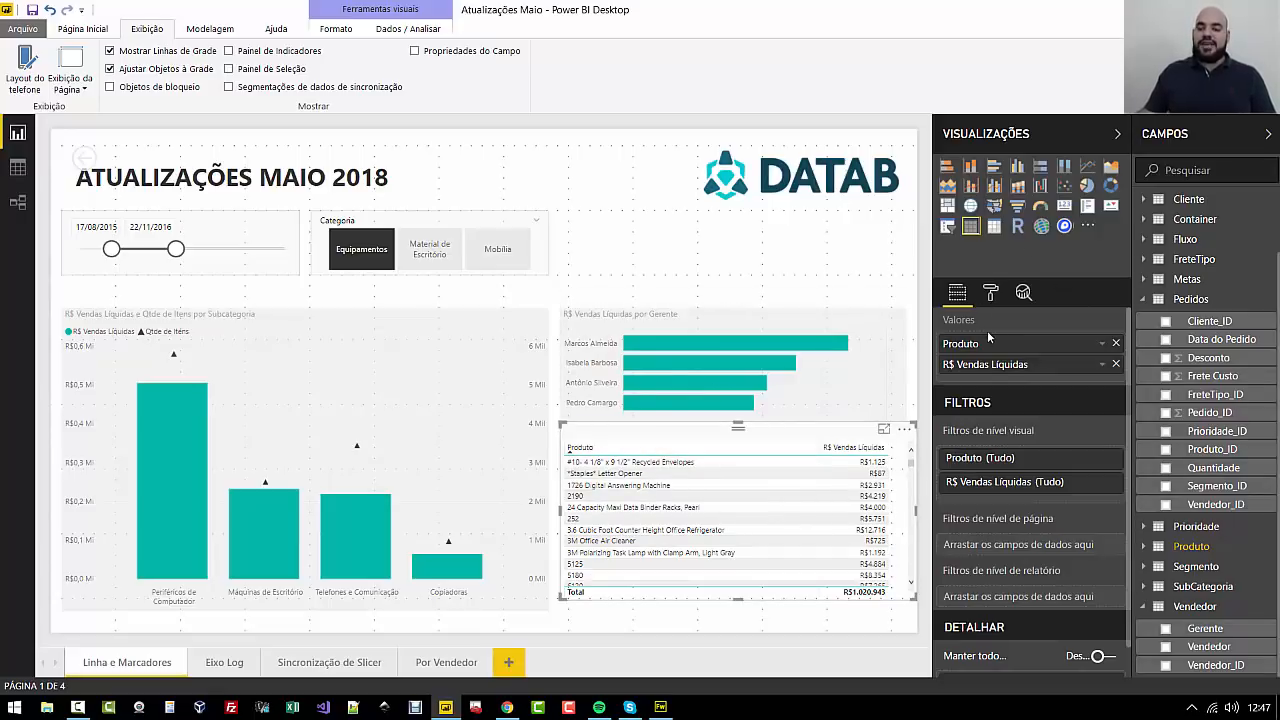
pyautogui.click(1104, 346)
pyautogui.moveTo(950, 396)
pyautogui.click(834, 418)
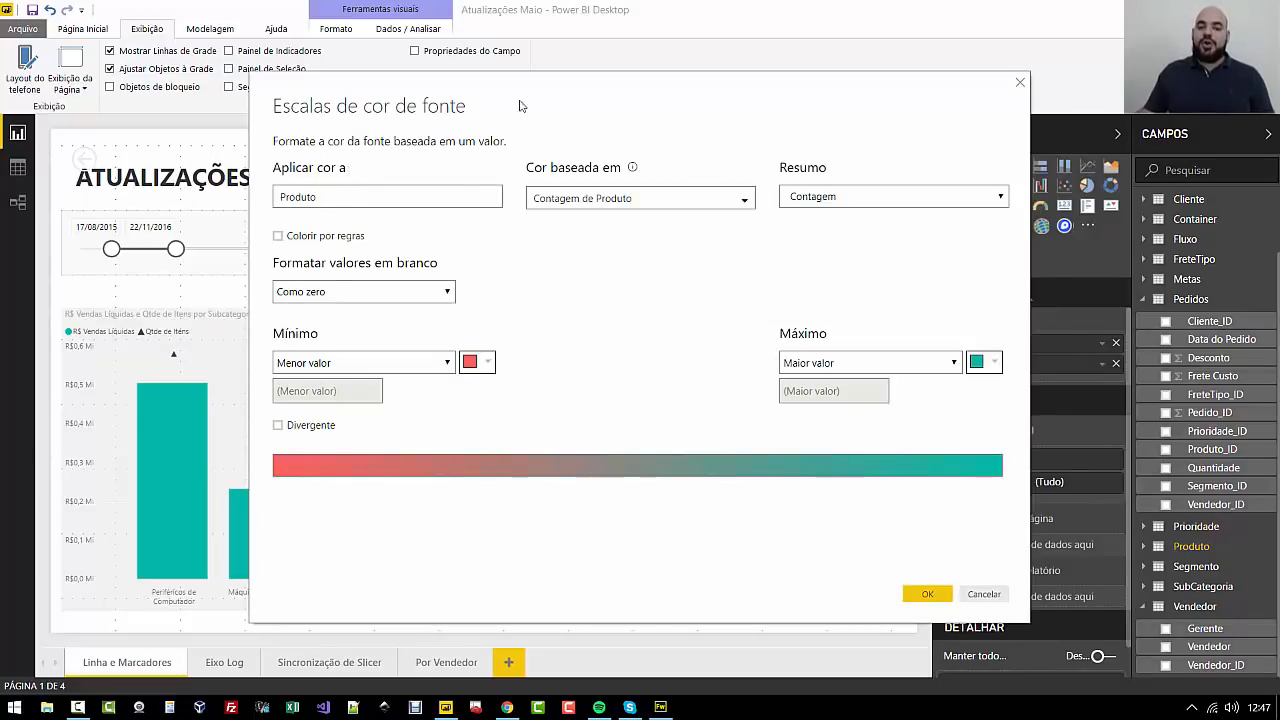
pyautogui.click(583, 199)
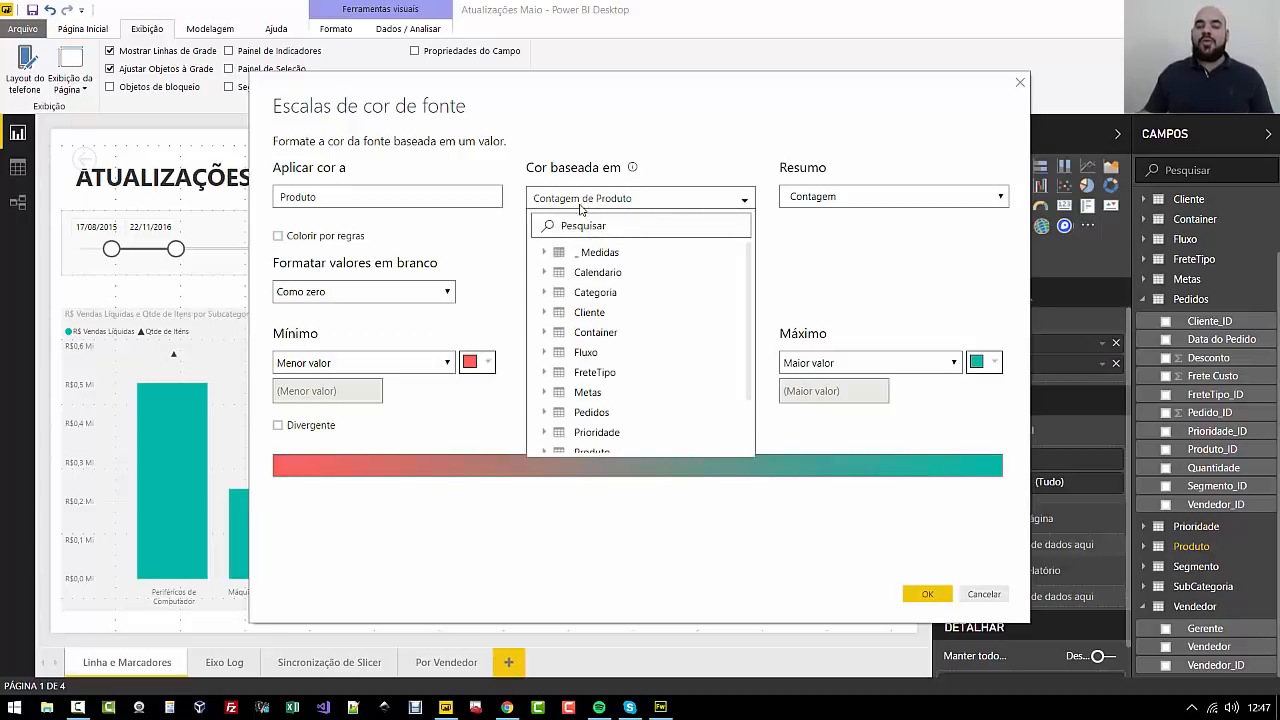
pyautogui.click(543, 252)
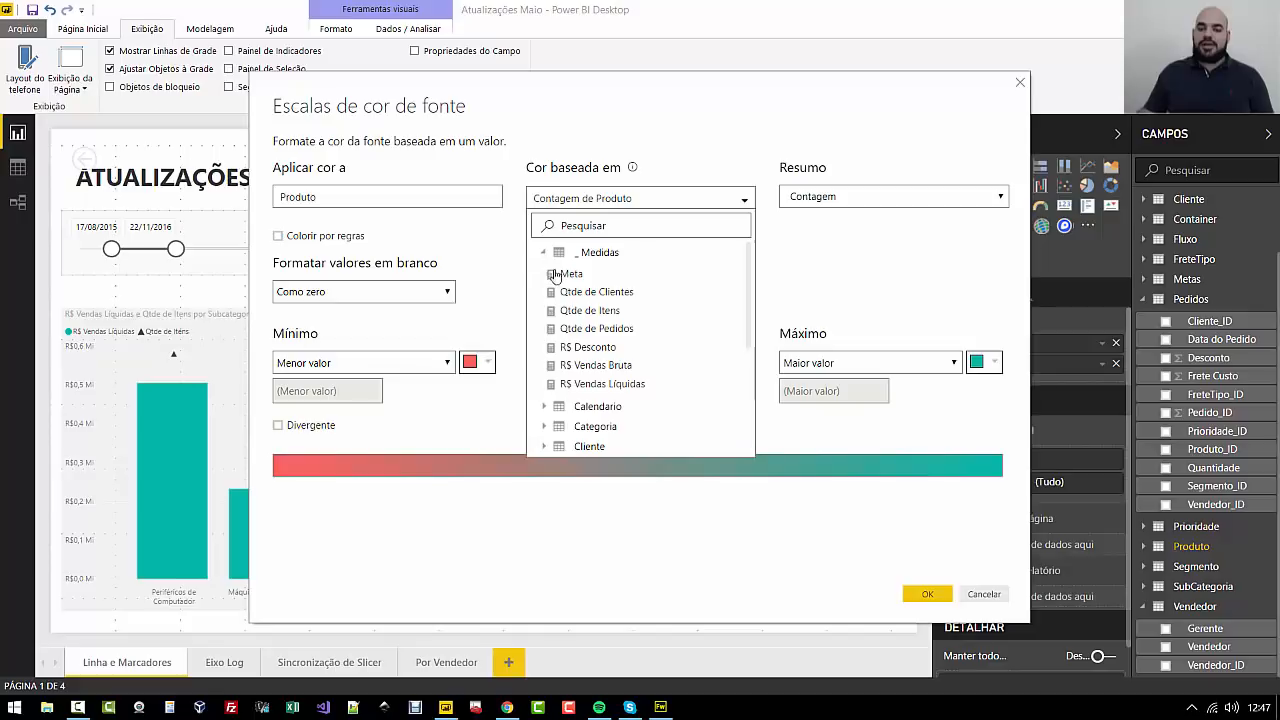
pyautogui.click(610, 384)
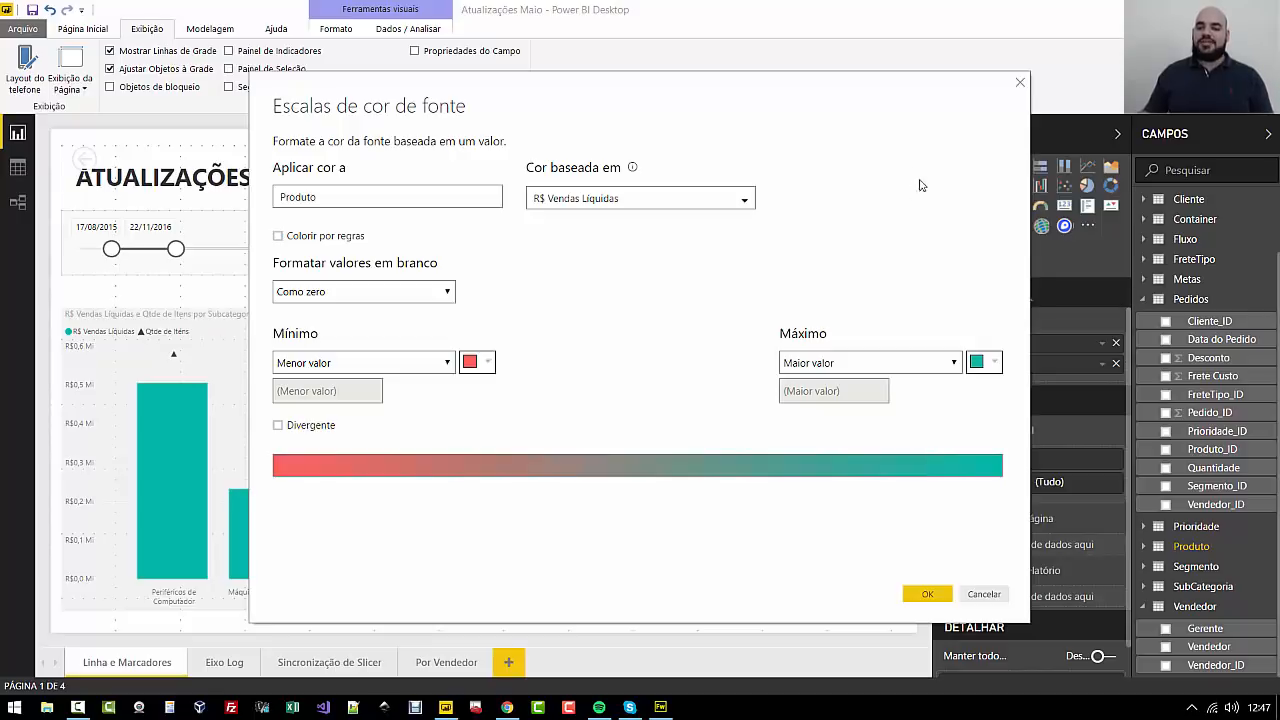
# Try basing the font color on the Quantidade field from Pedidos and view the available summary options
pyautogui.click(659, 206)
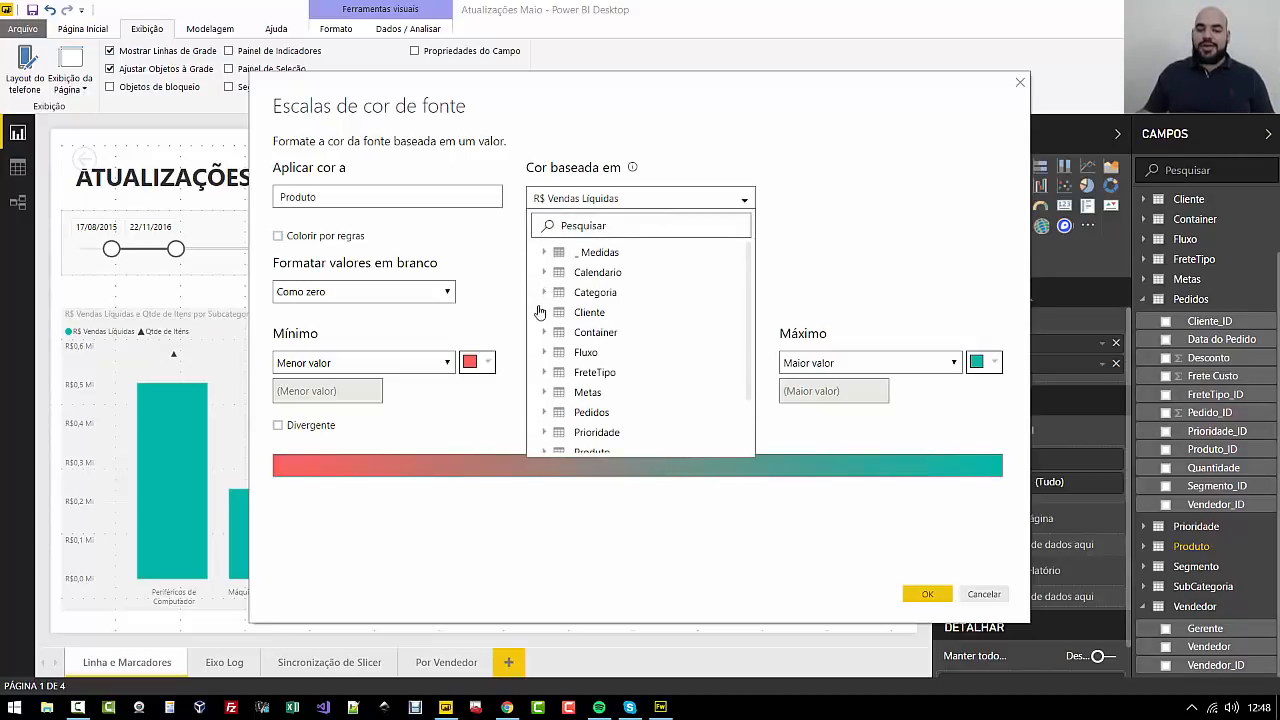
pyautogui.scroll(-1, 545, 355)
pyautogui.click(544, 345)
pyautogui.scroll(-3, 560, 358)
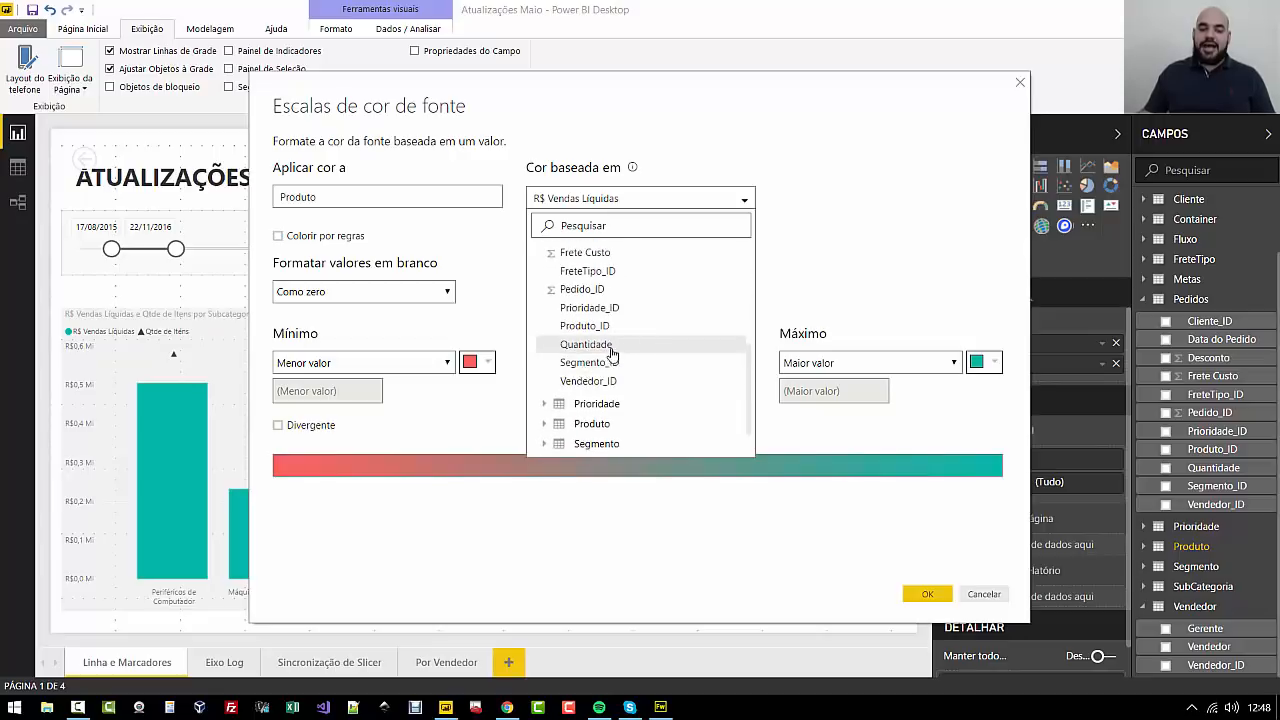
pyautogui.click(611, 354)
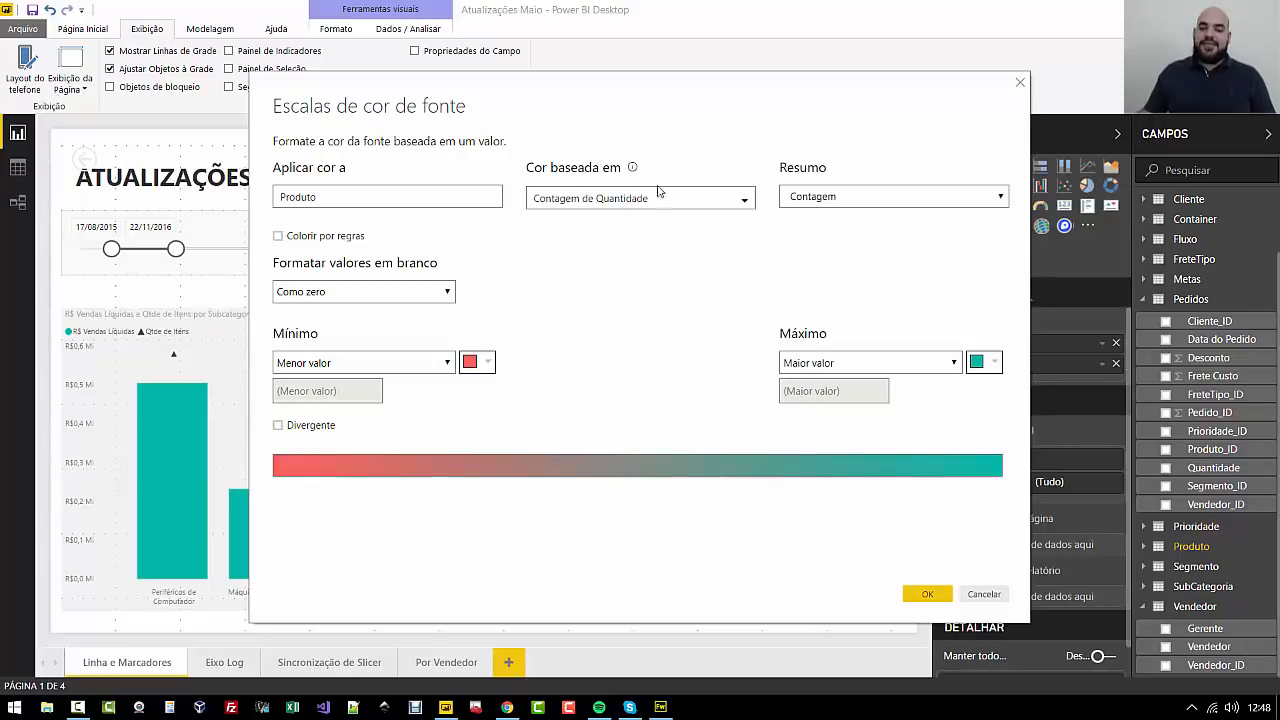
pyautogui.click(831, 200)
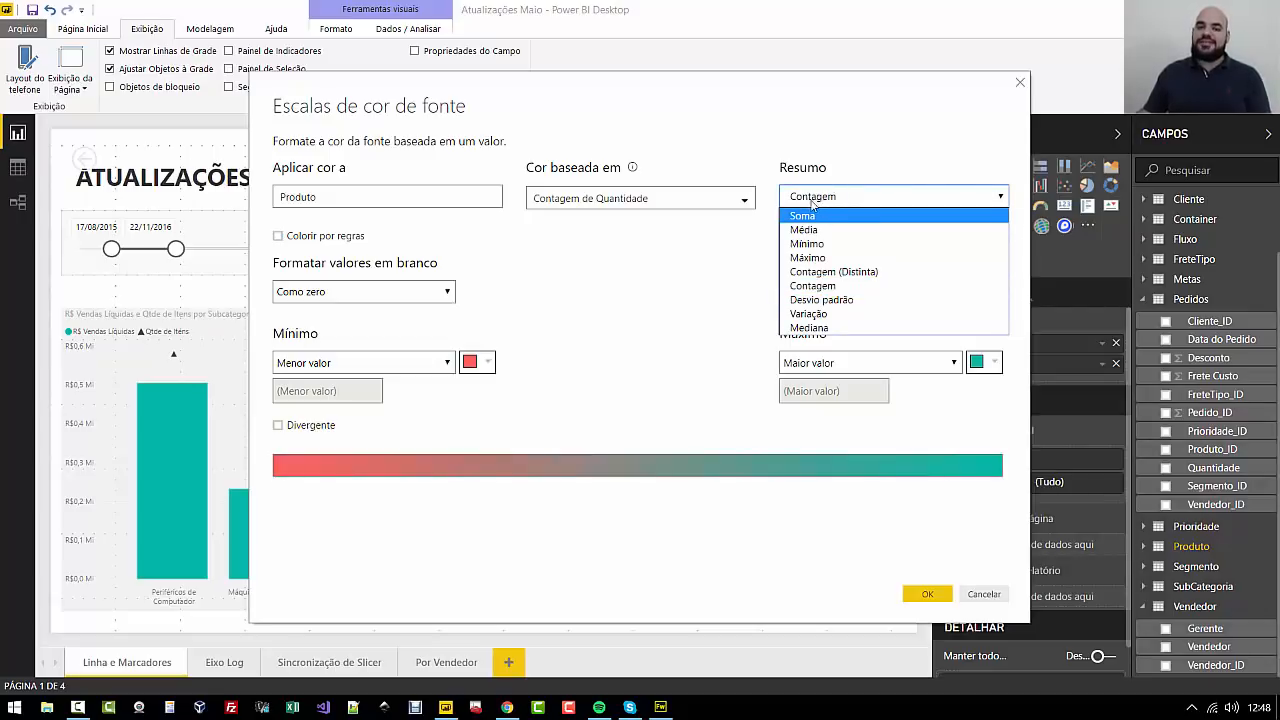
pyautogui.click(653, 200)
# Set the font color base back to the R$ Vendas Líquidas measure
pyautogui.click(645, 204)
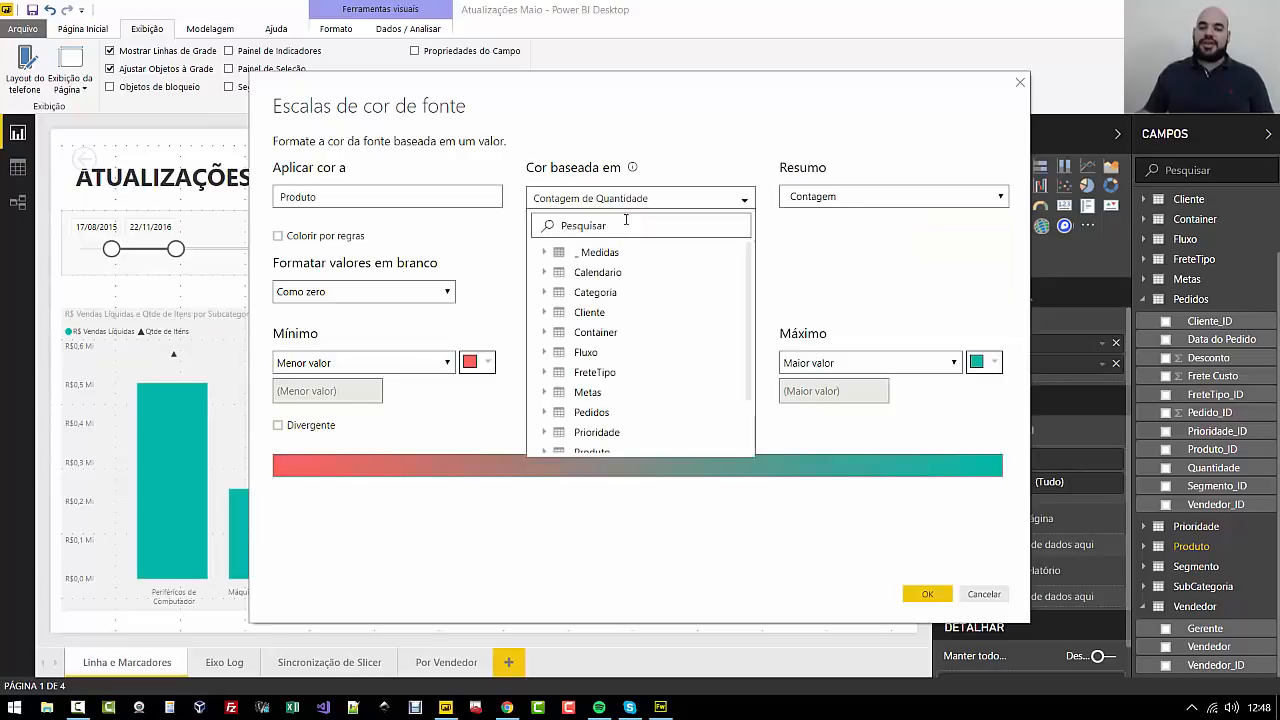
pyautogui.click(541, 254)
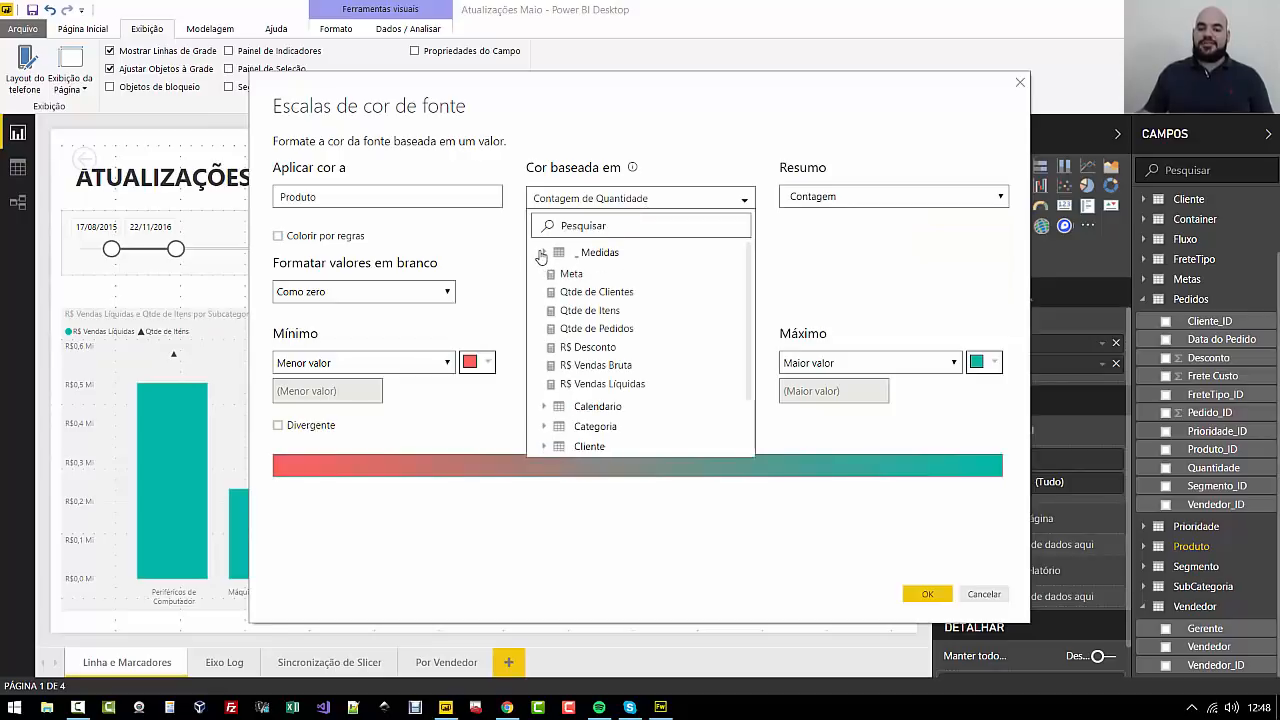
pyautogui.click(612, 384)
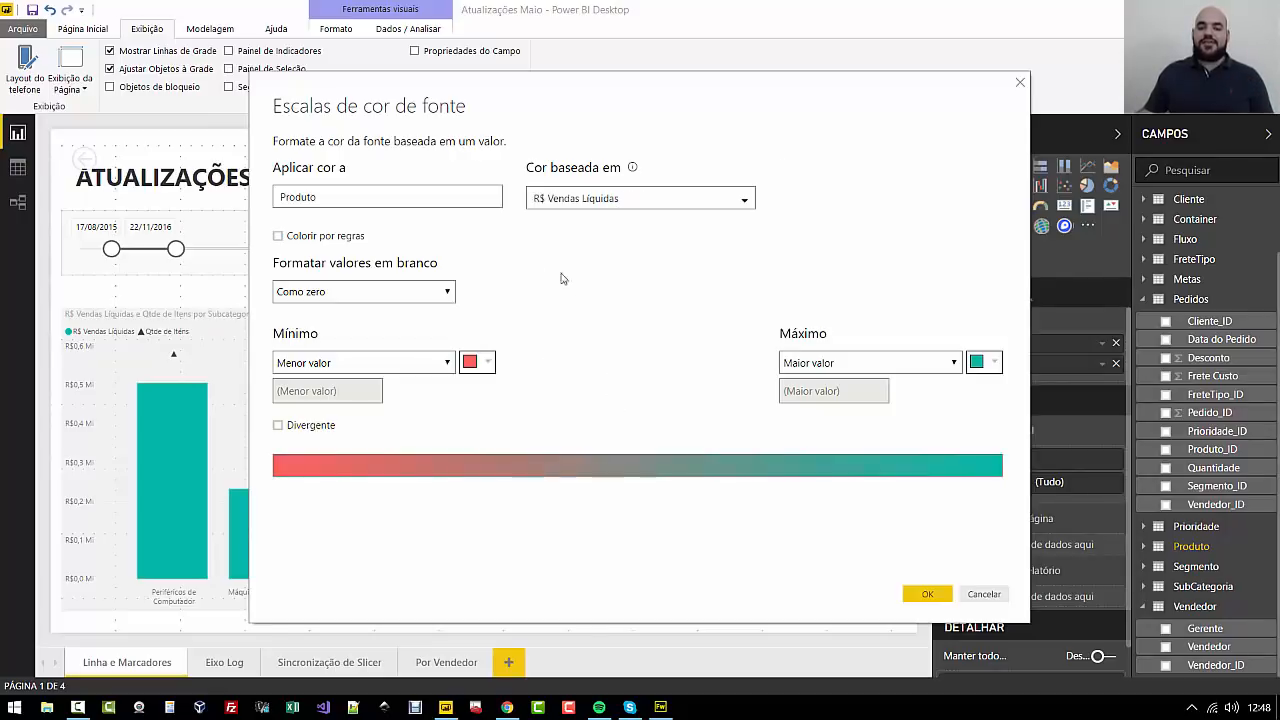
# Color by rules with dark gray for values greater than or equal to 500 and less than 9999999, and apply the formatting
pyautogui.click(343, 242)
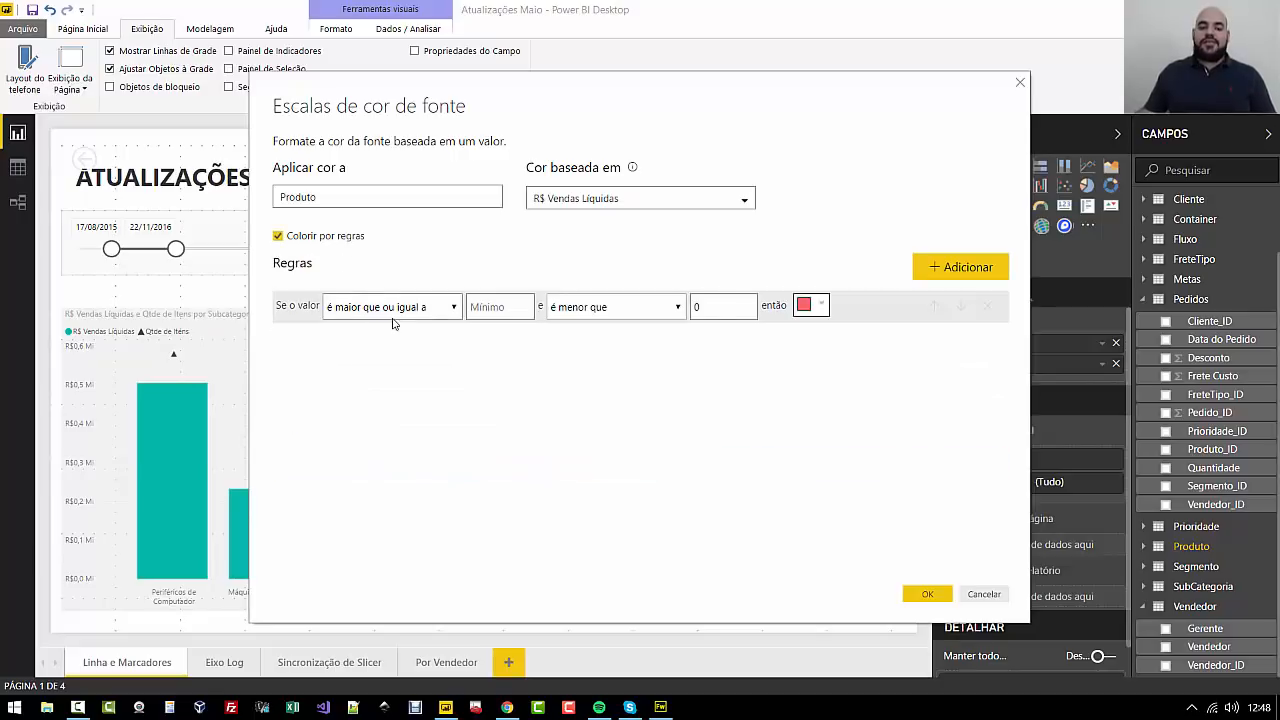
pyautogui.write('500')
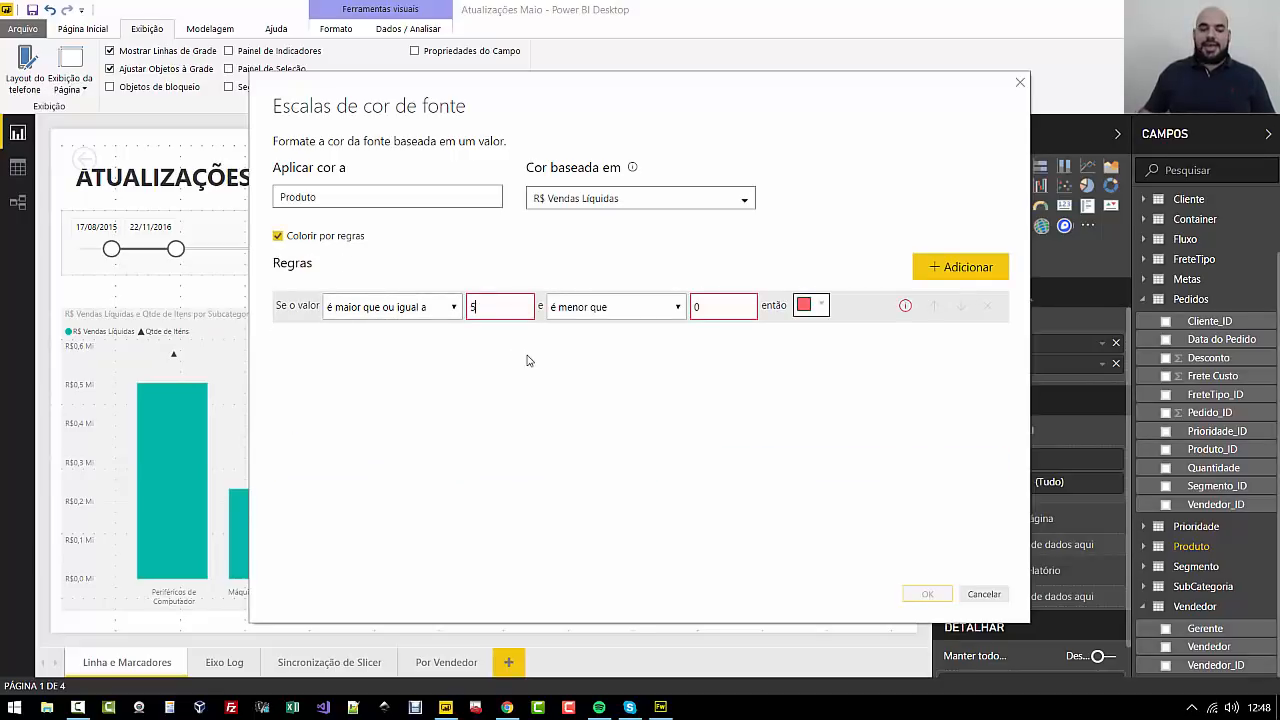
pyautogui.click(713, 313)
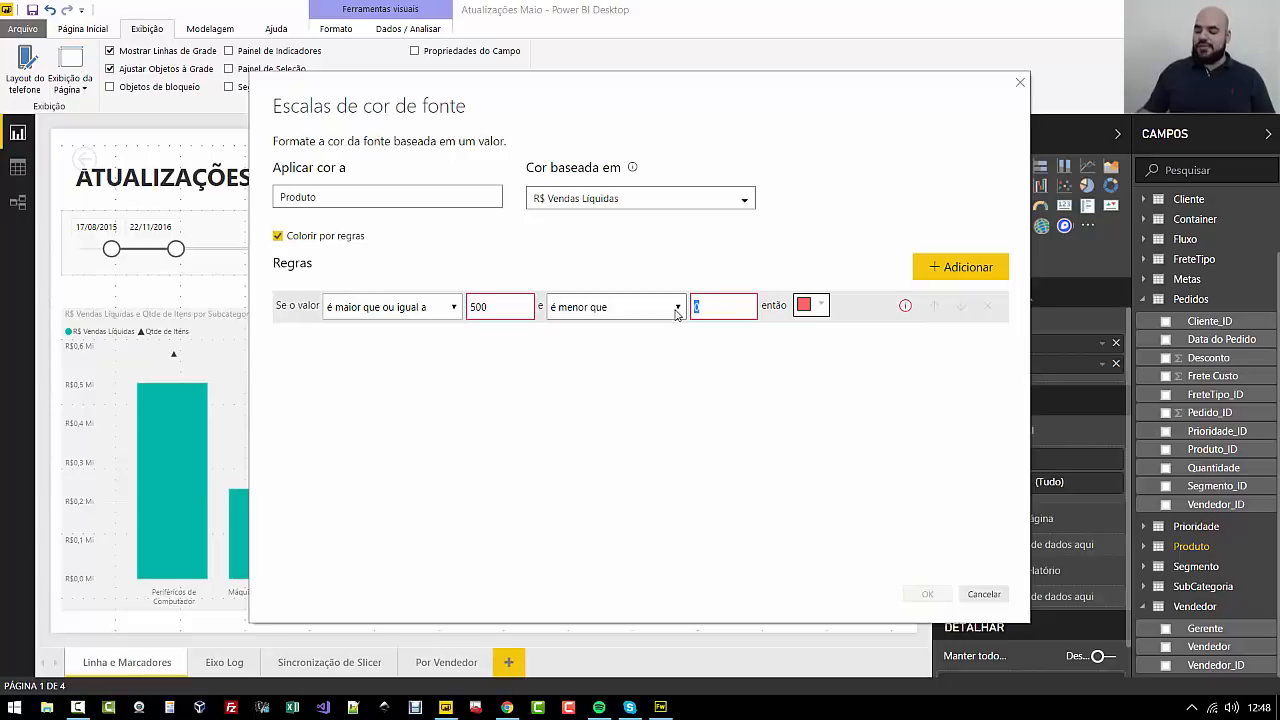
pyautogui.write('9999999')
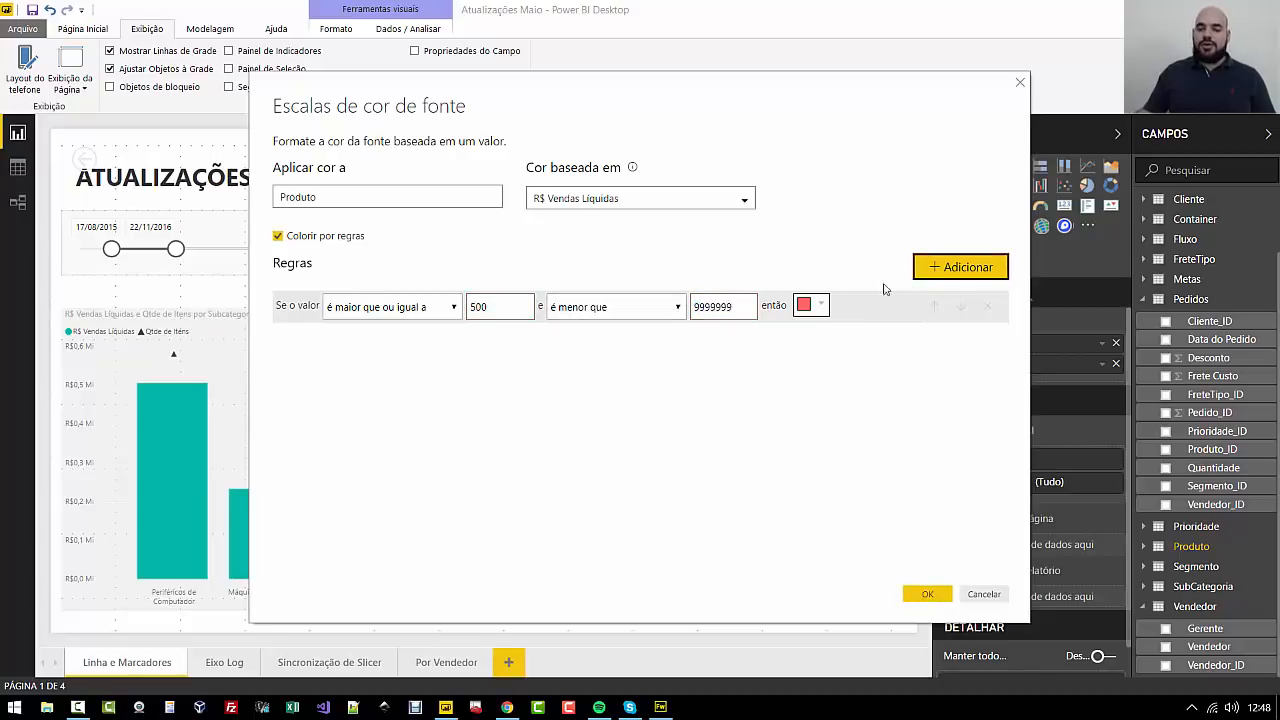
pyautogui.click(819, 312)
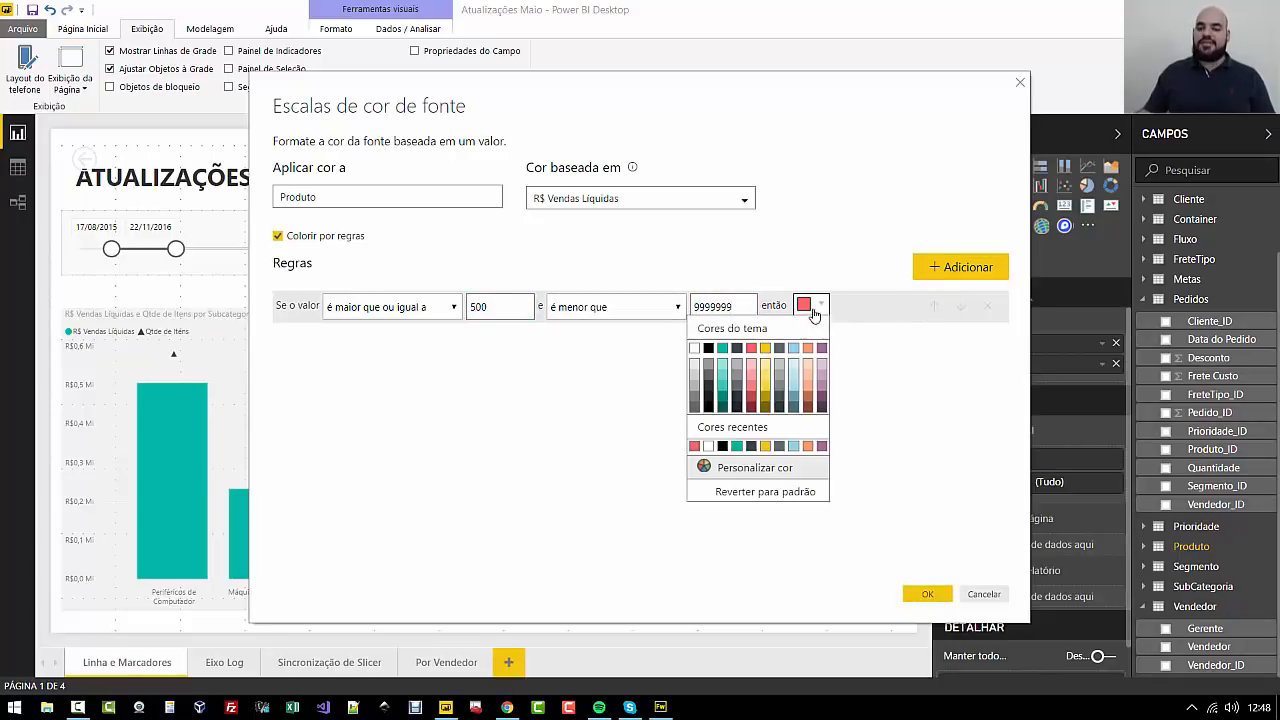
pyautogui.click(818, 314)
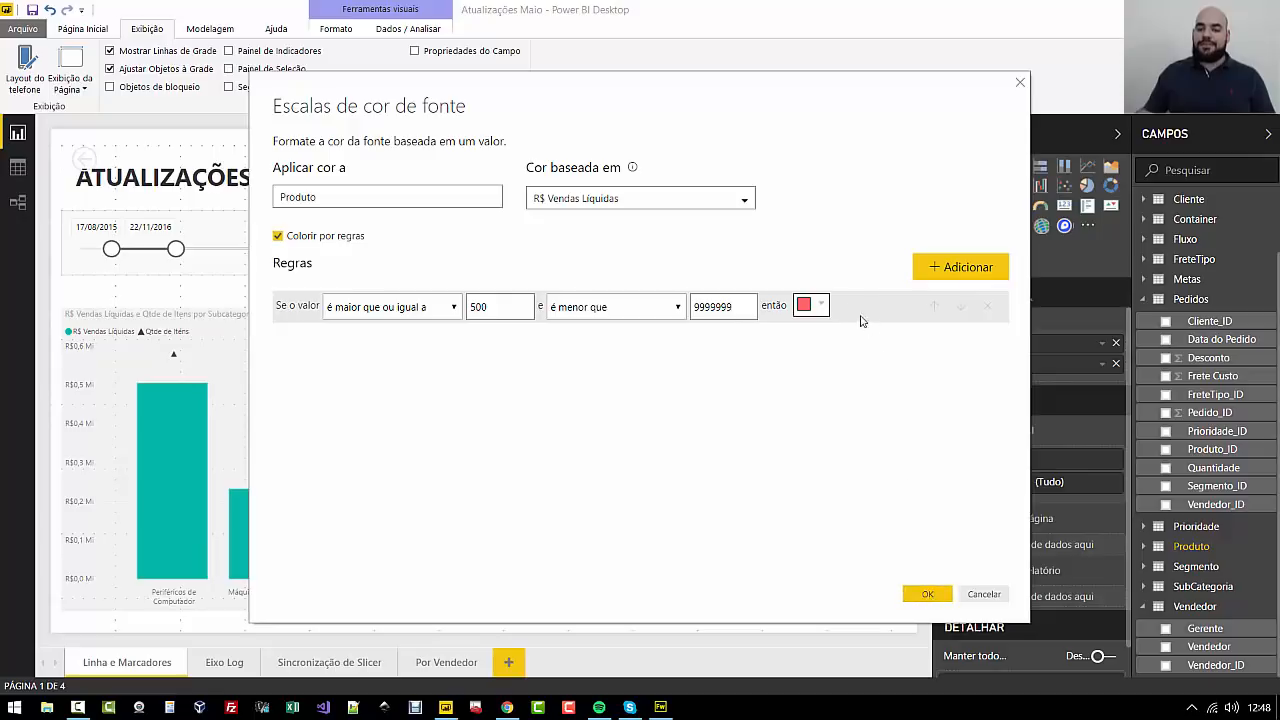
pyautogui.click(819, 314)
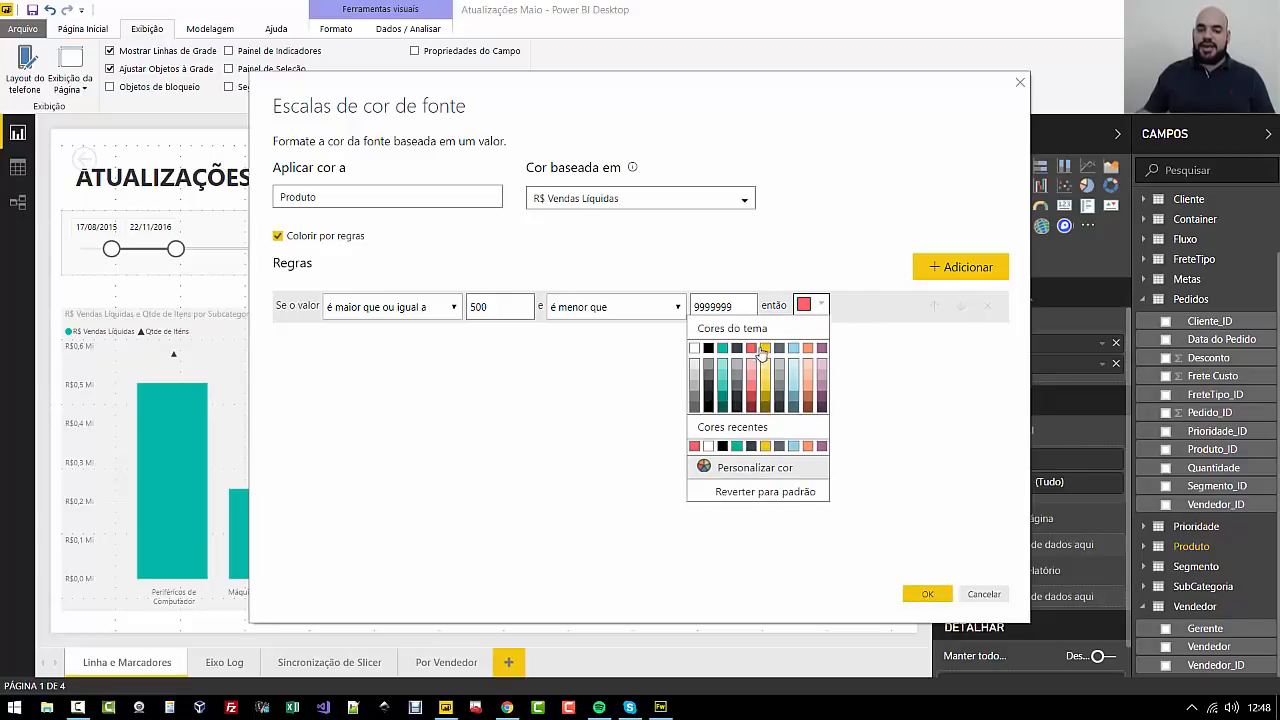
pyautogui.click(737, 355)
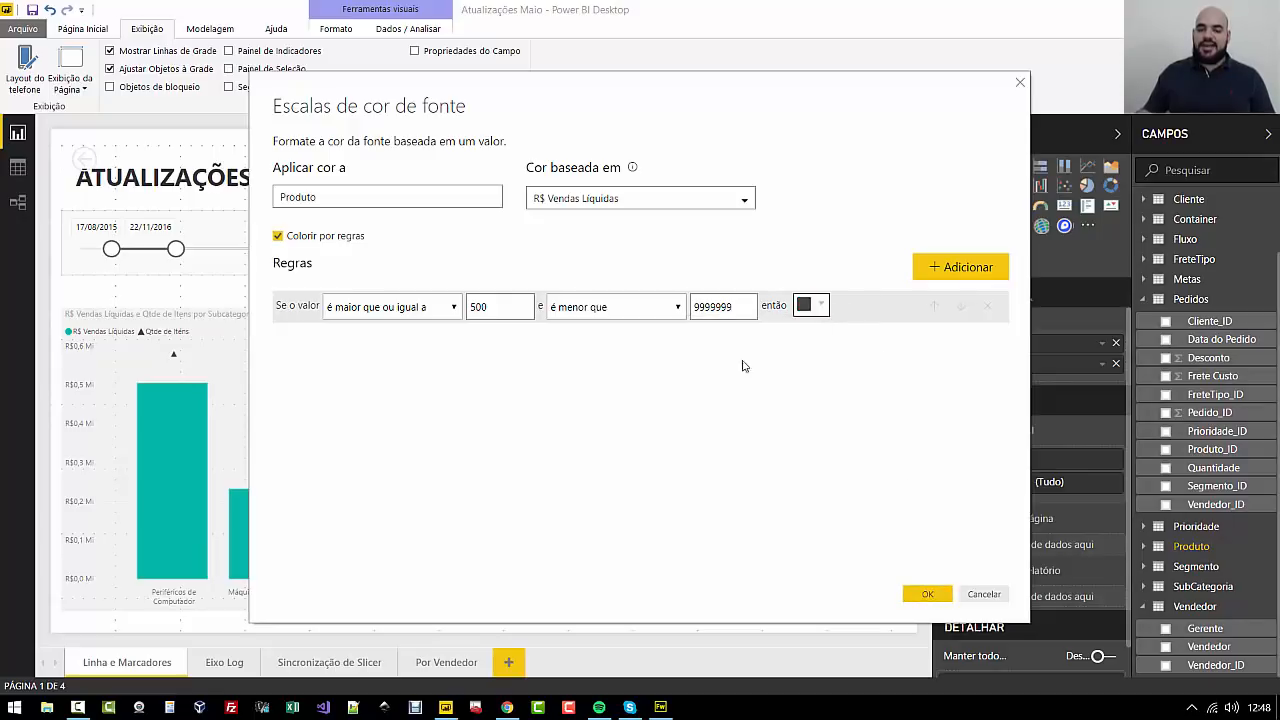
pyautogui.click(929, 592)
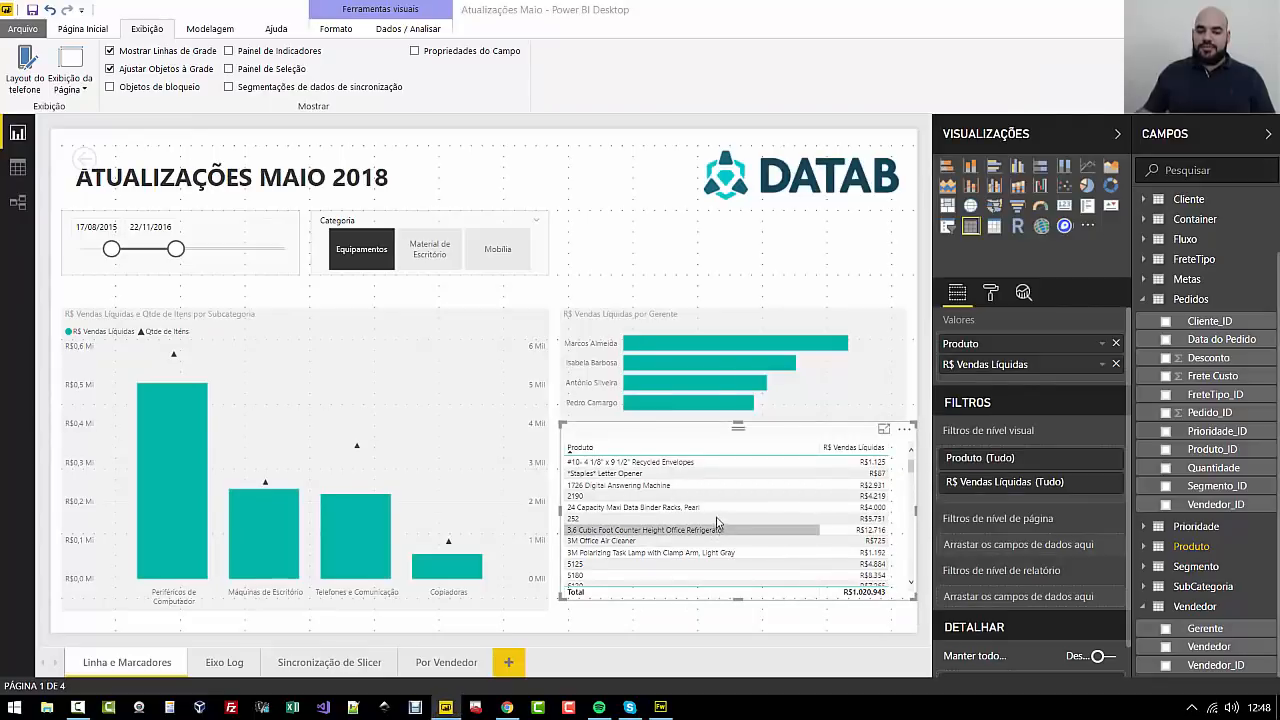
# Change the Produto font color rule to red and check the colored product names throughout the table
pyautogui.scroll(-5, 716, 521)
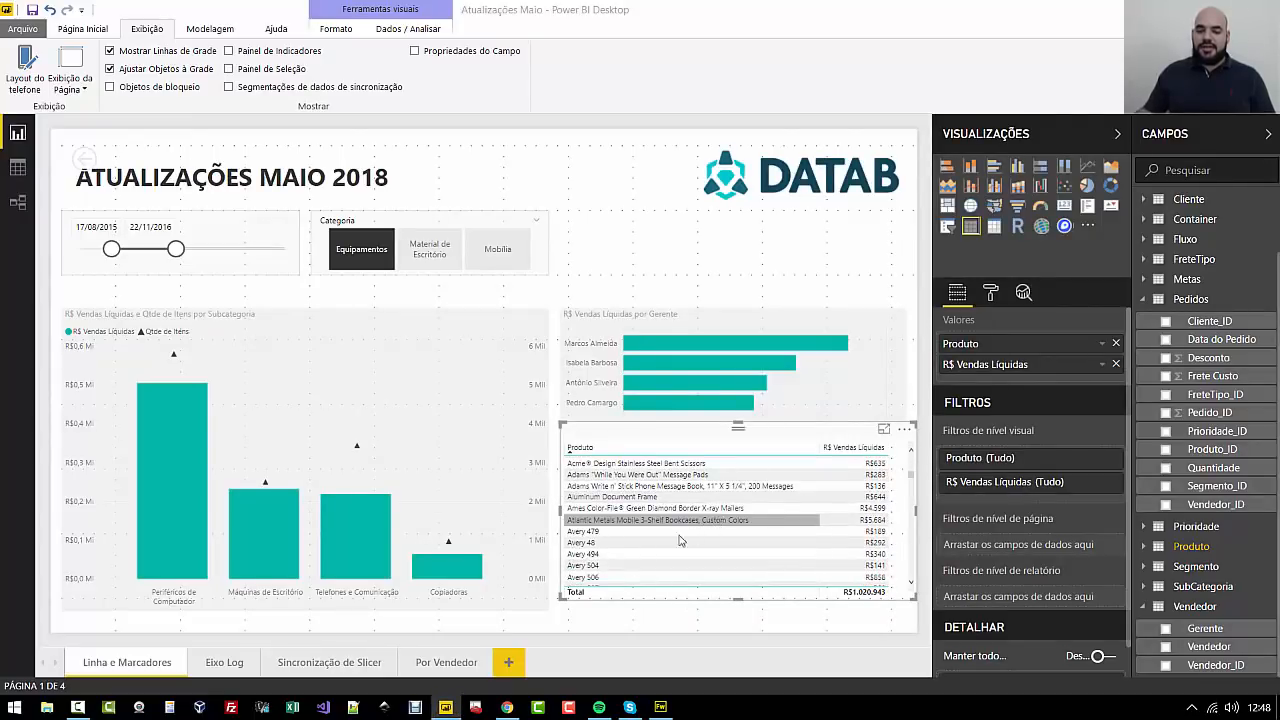
pyautogui.click(1101, 364)
pyautogui.moveTo(995, 400)
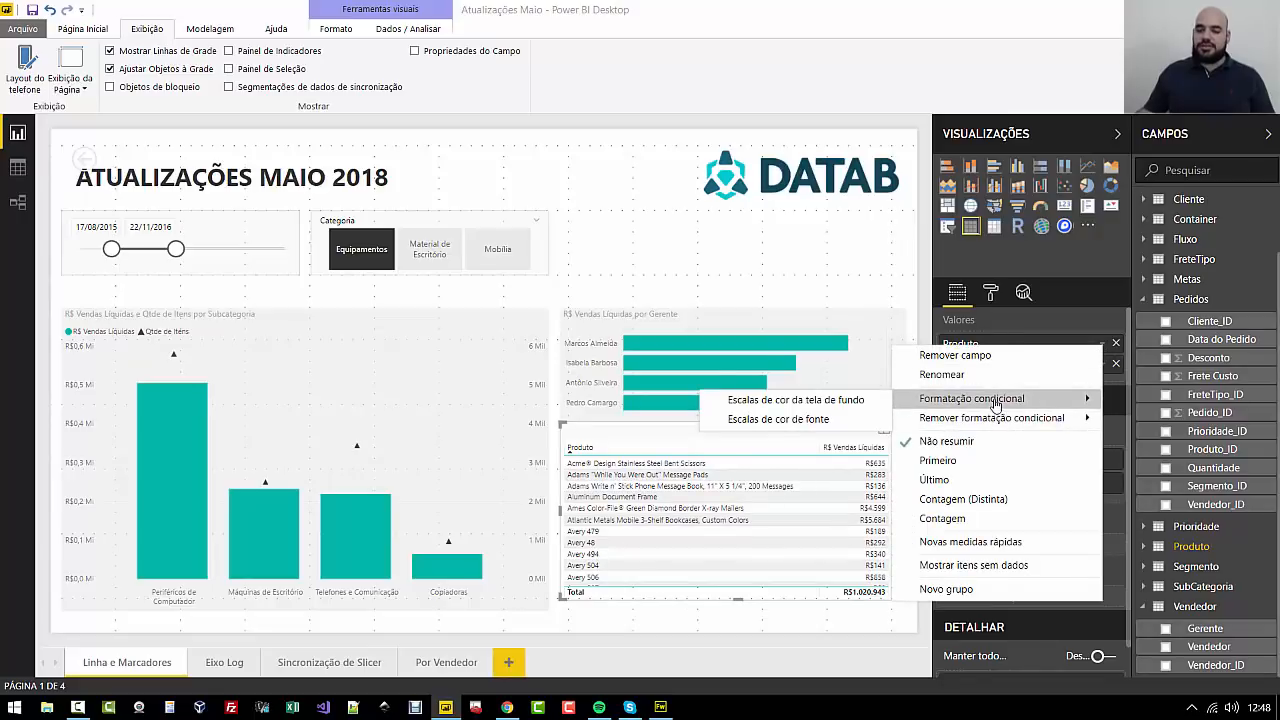
pyautogui.click(815, 419)
pyautogui.click(808, 308)
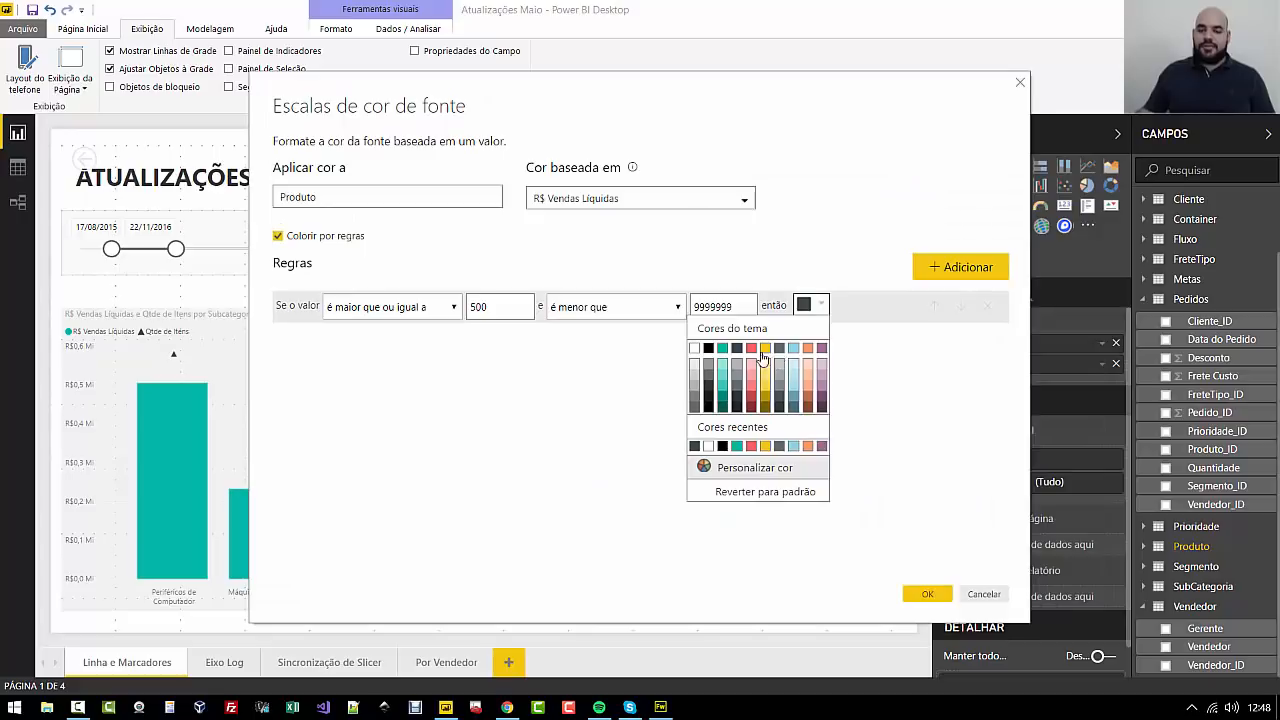
pyautogui.click(752, 362)
pyautogui.click(927, 594)
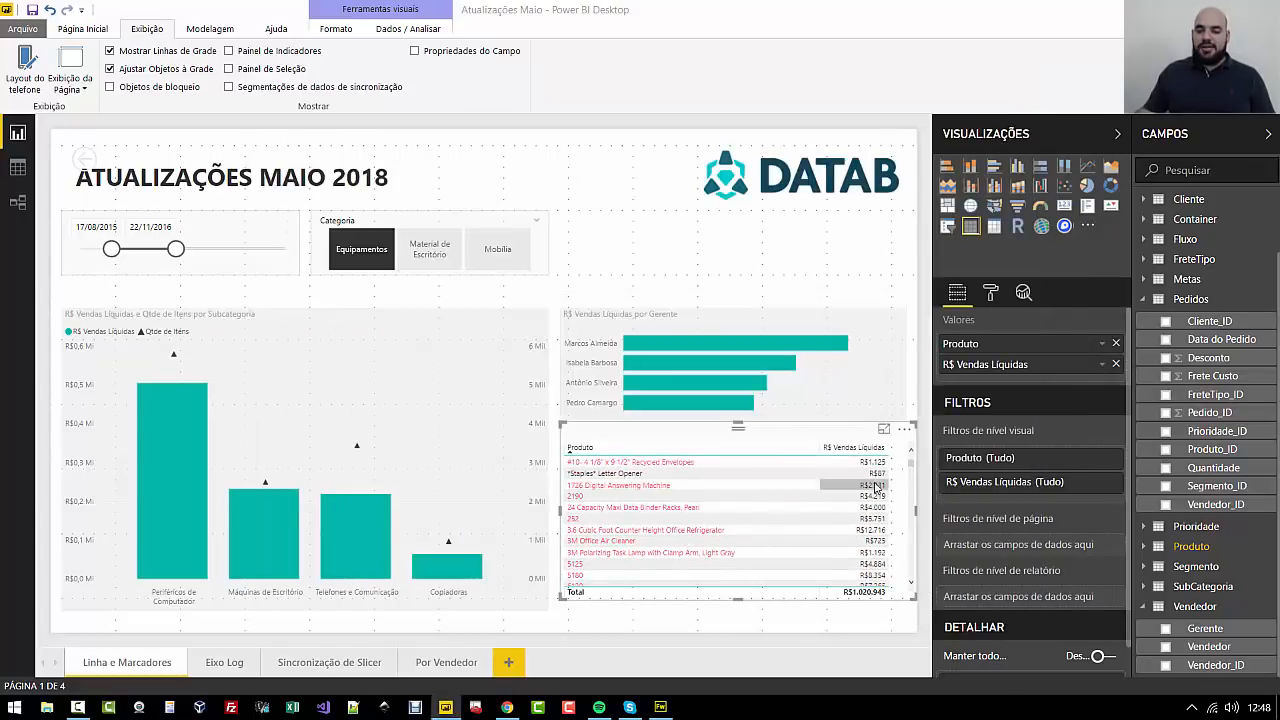
pyautogui.scroll(-8, 776, 528)
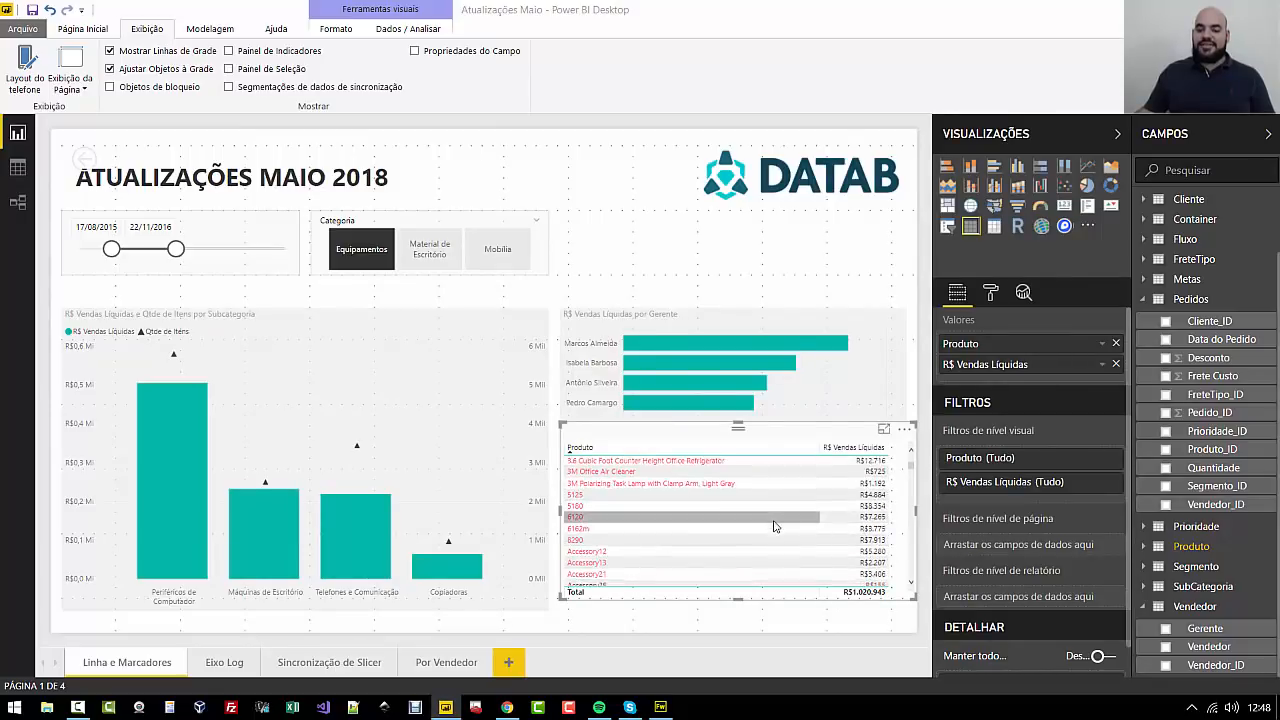
pyautogui.scroll(-6, 772, 521)
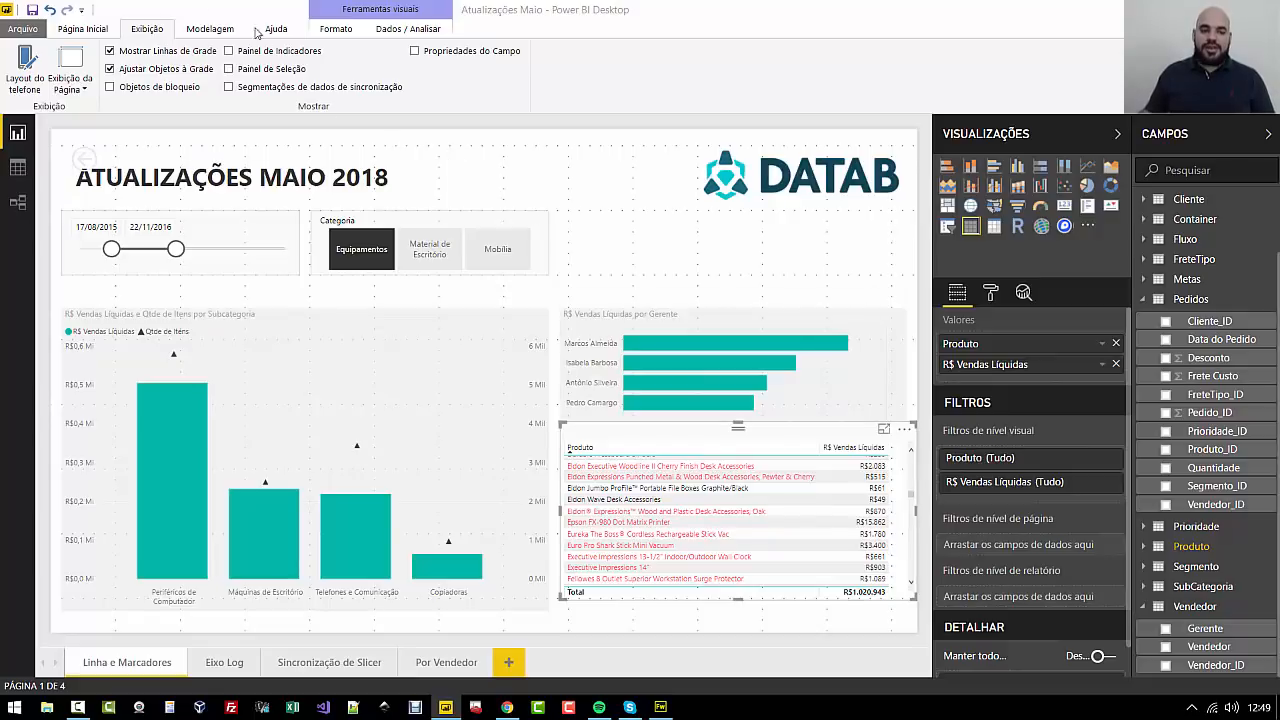
pyautogui.click(102, 28)
pyautogui.click(467, 167)
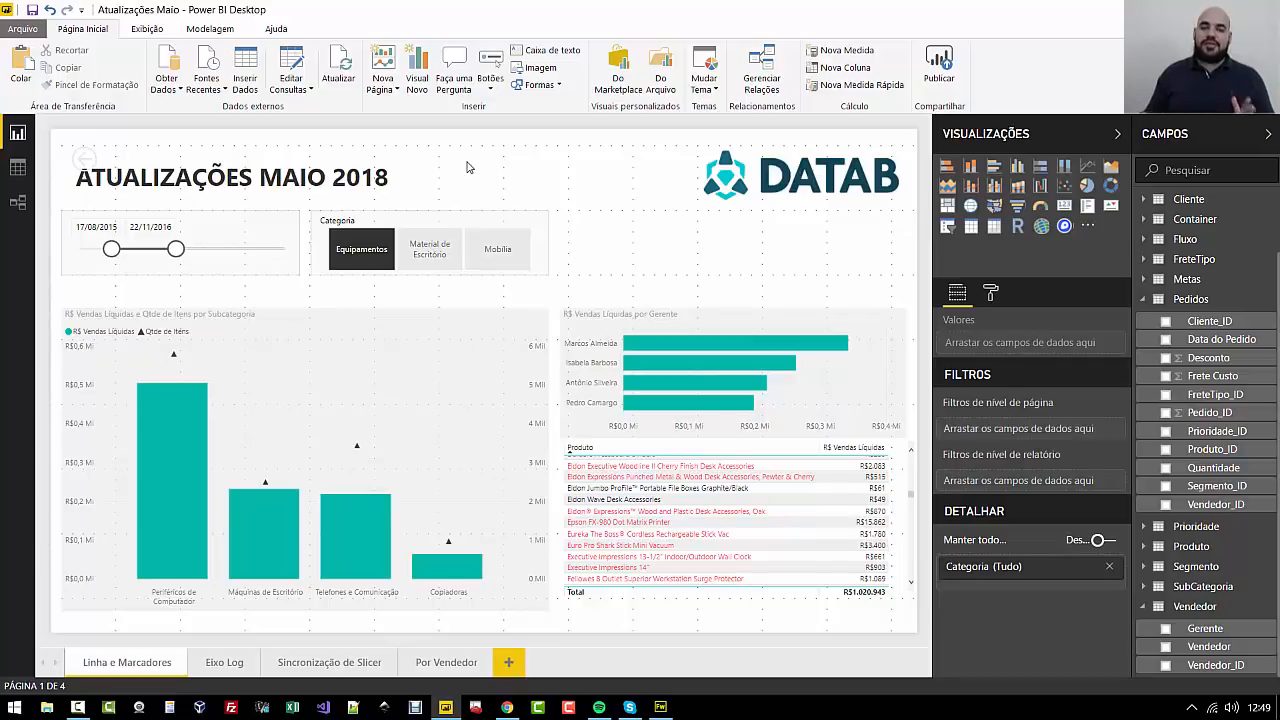
pyautogui.click(509, 708)
pyautogui.scroll(-5, 400, 230)
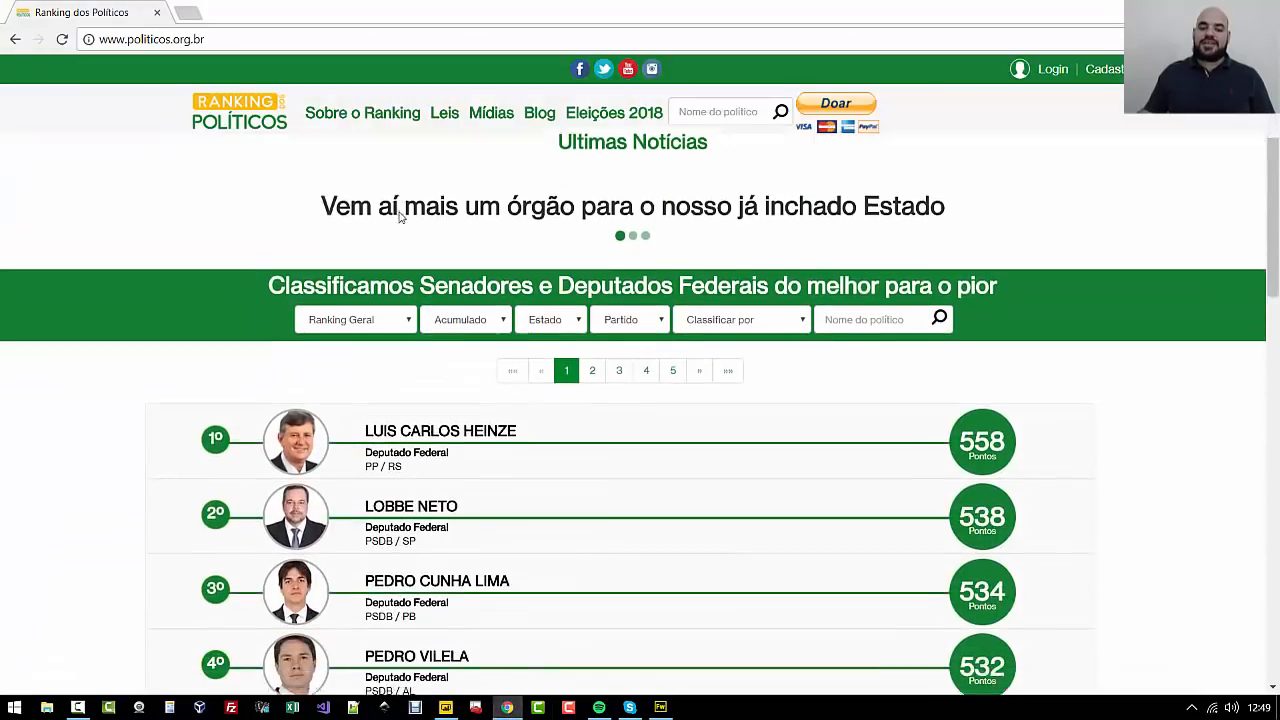
pyautogui.scroll(-2, 405, 247)
pyautogui.scroll(1, 514, 194)
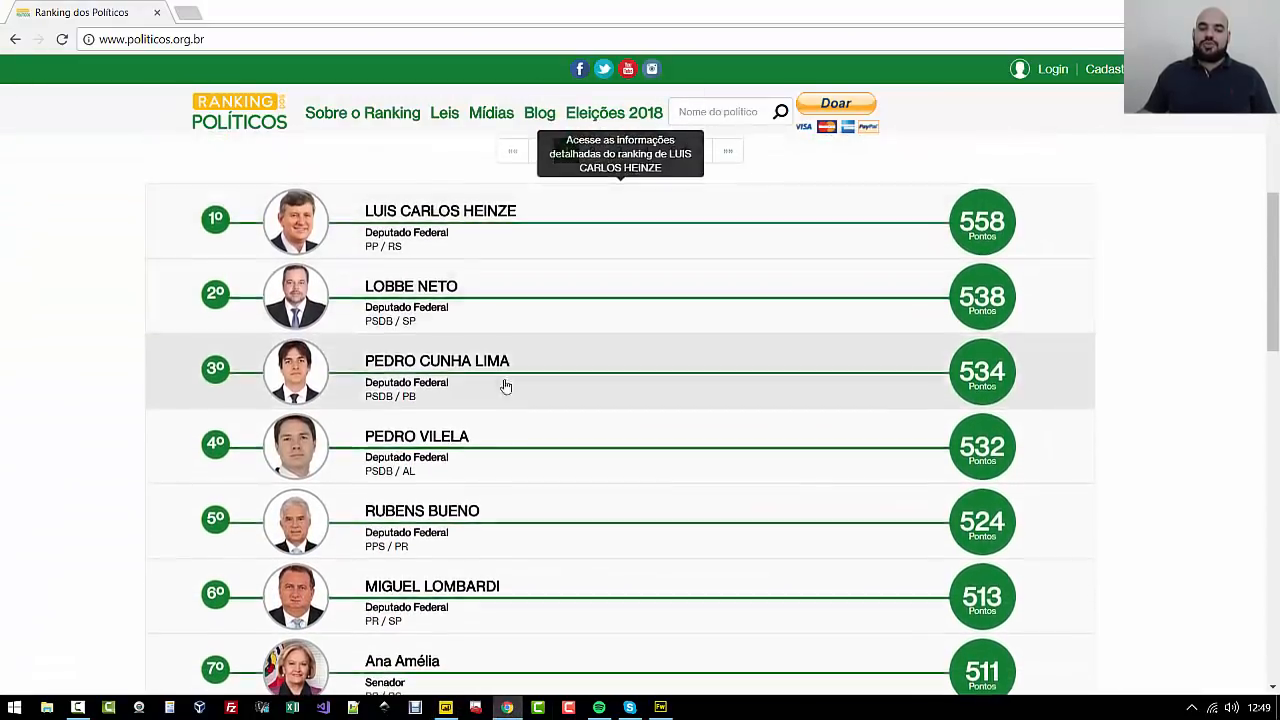
pyautogui.scroll(-1, 467, 370)
pyautogui.scroll(1, 467, 370)
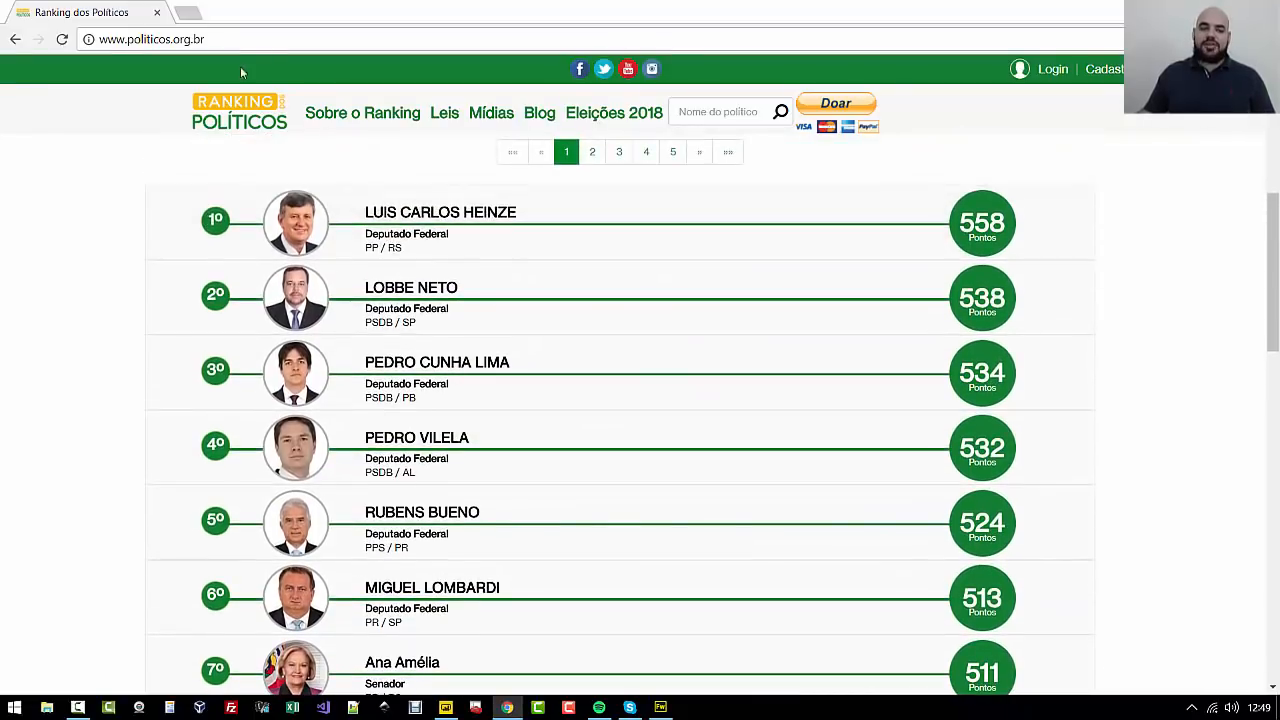
pyautogui.click(220, 41)
pyautogui.hotkey('ctrl', 'c')
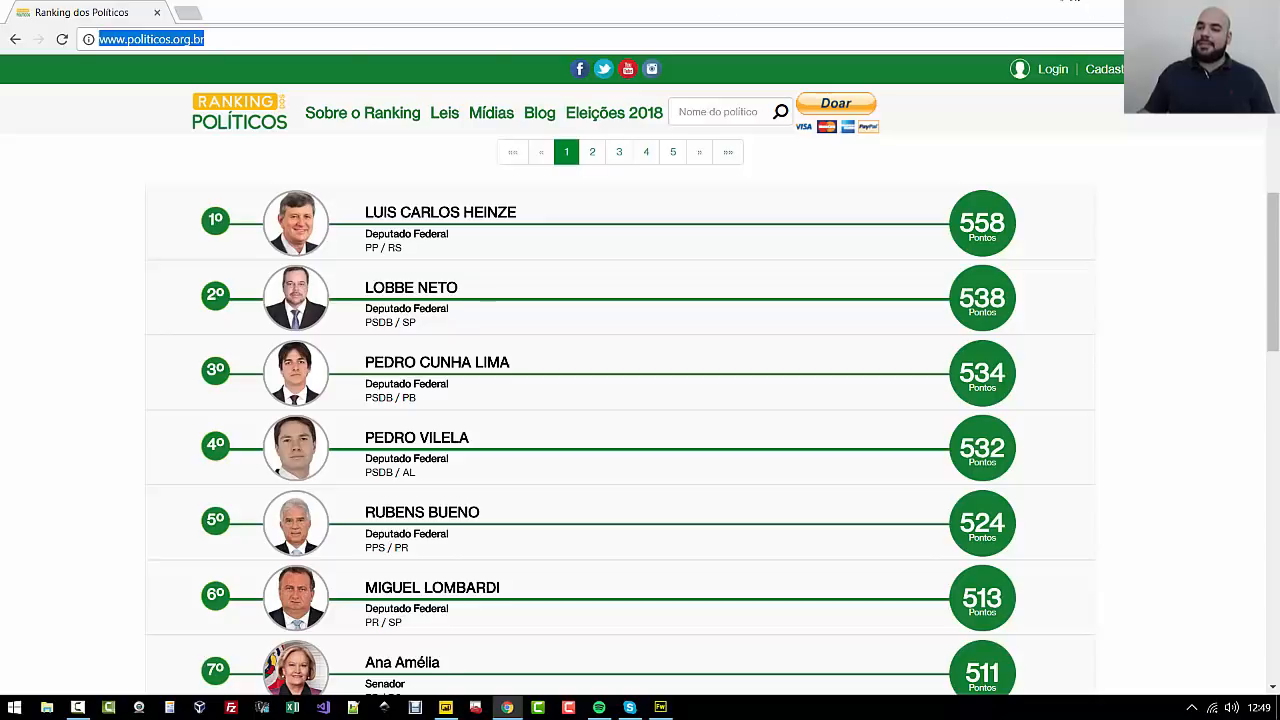
pyautogui.hotkey('alt', 'Tab')
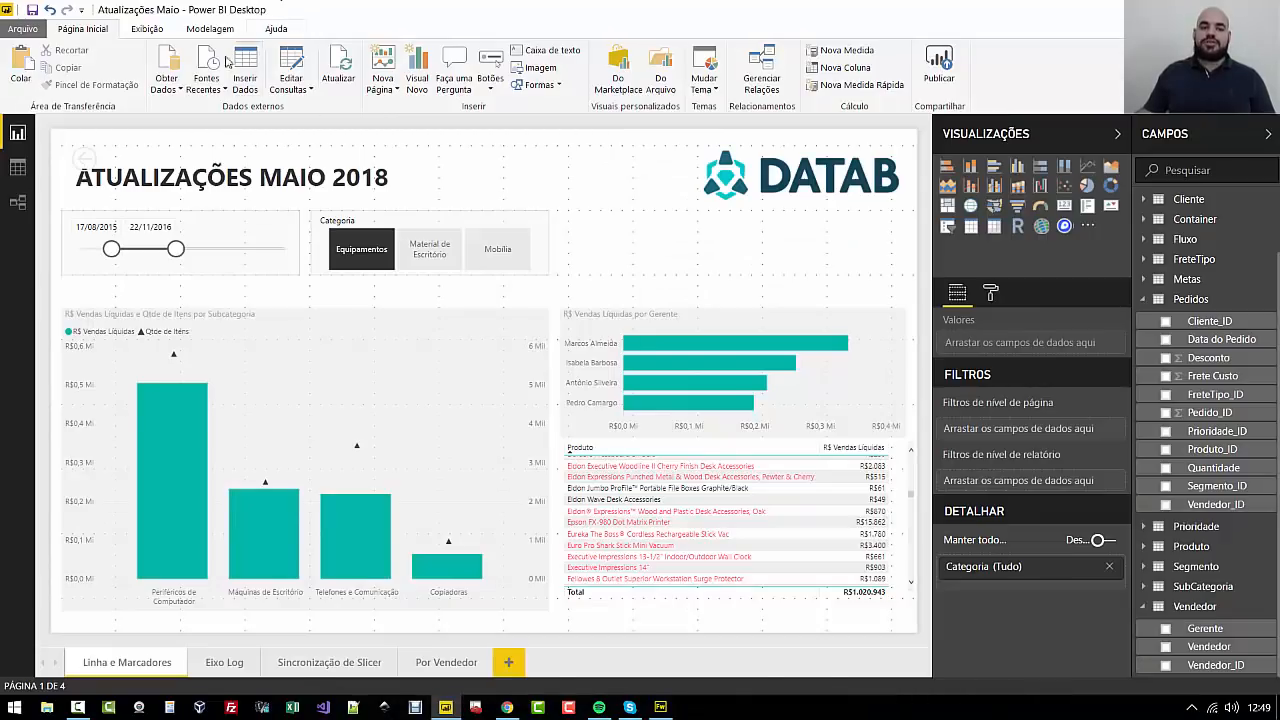
pyautogui.click(166, 85)
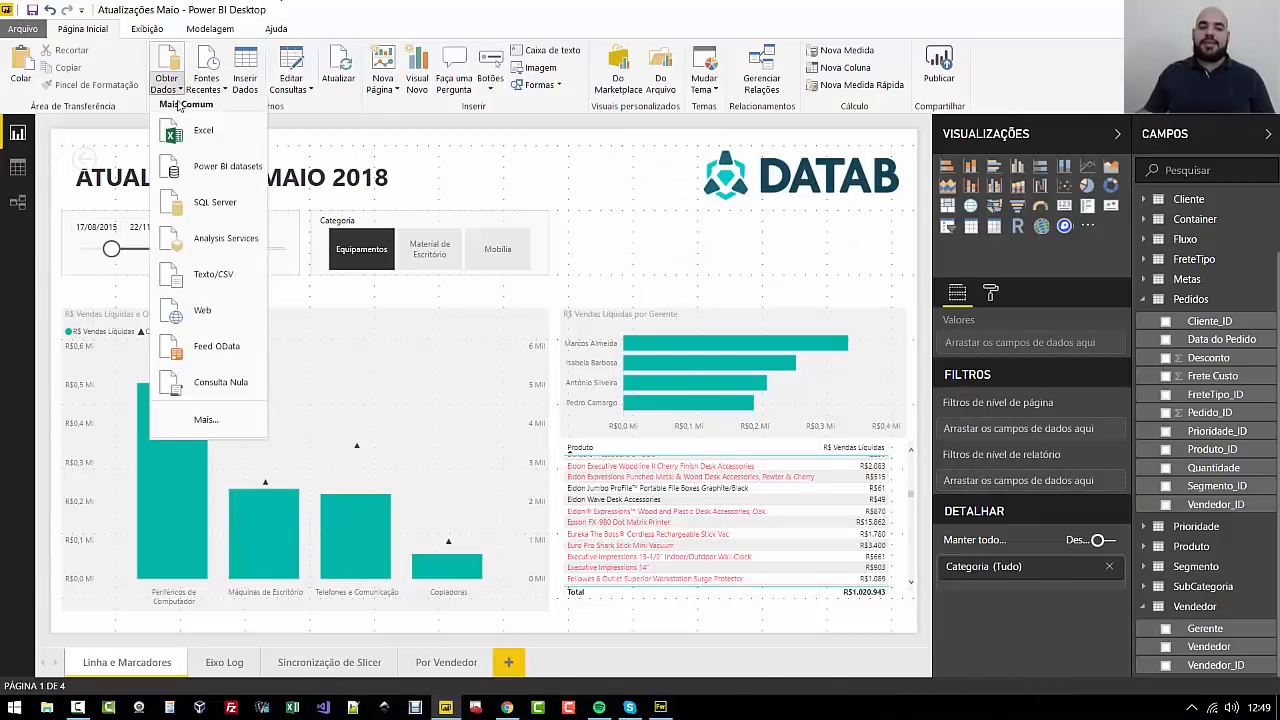
pyautogui.click(206, 312)
pyautogui.hotkey('ctrl', 'v')
pyautogui.click(808, 407)
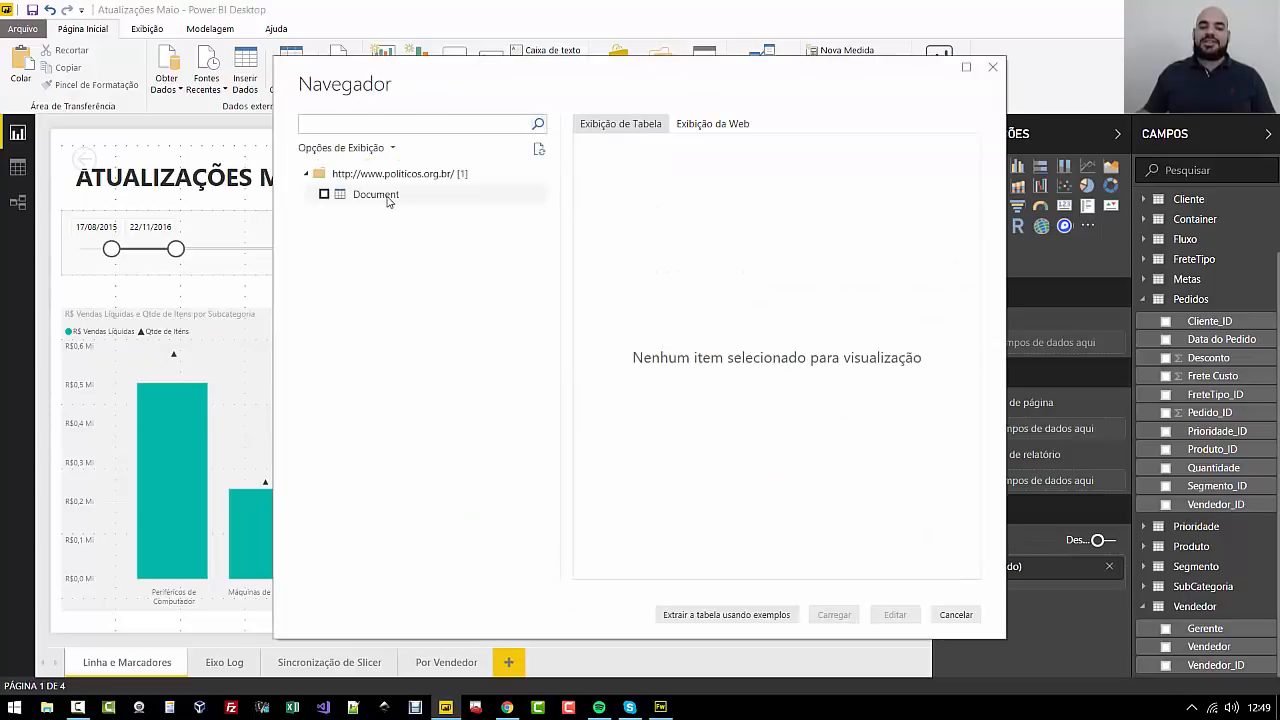
# Preview the Document table found on the page and close the navigator without loading it
pyautogui.click(388, 199)
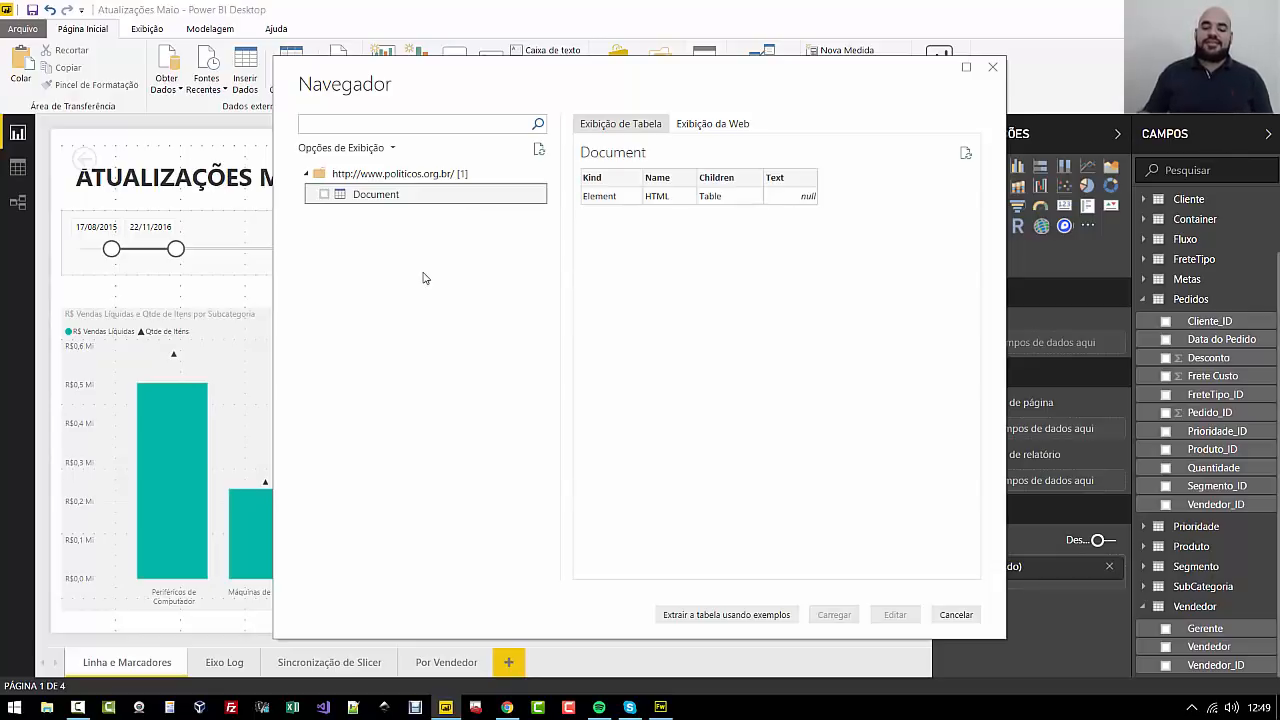
pyautogui.click(993, 68)
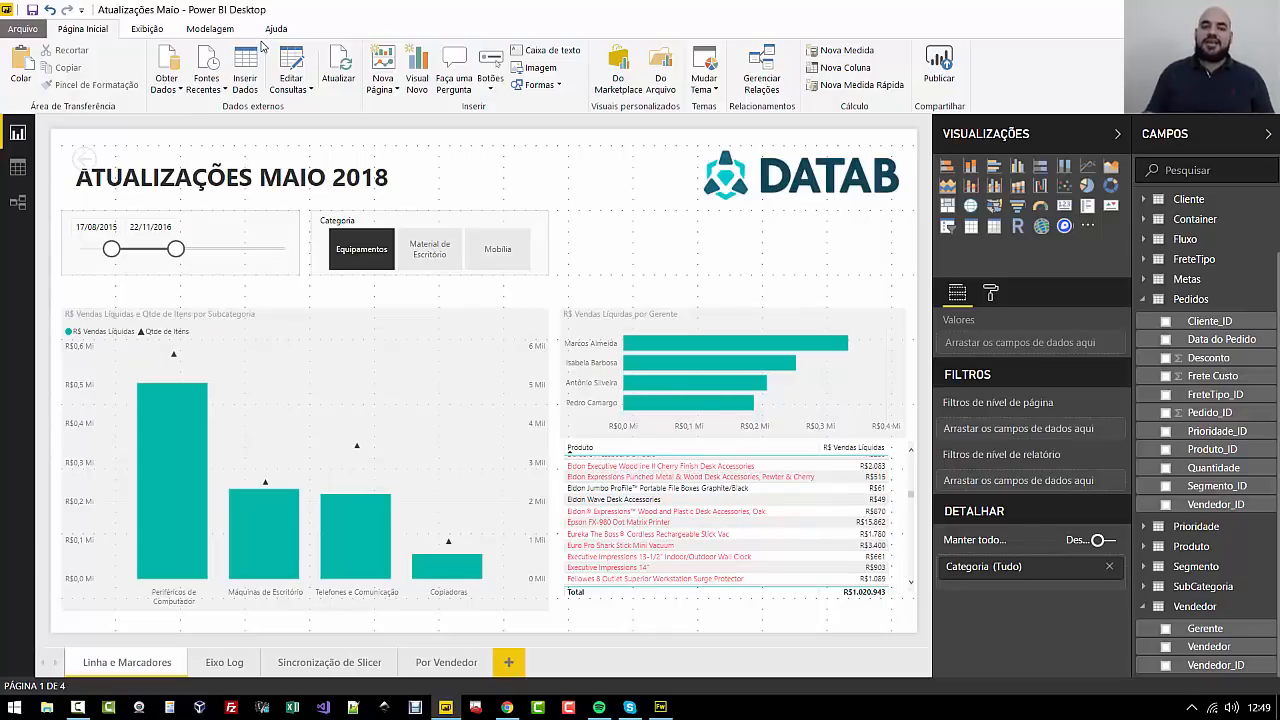
# Check the Experiência Novo da Web preview feature in the program options and close them unchanged
pyautogui.click(22, 28)
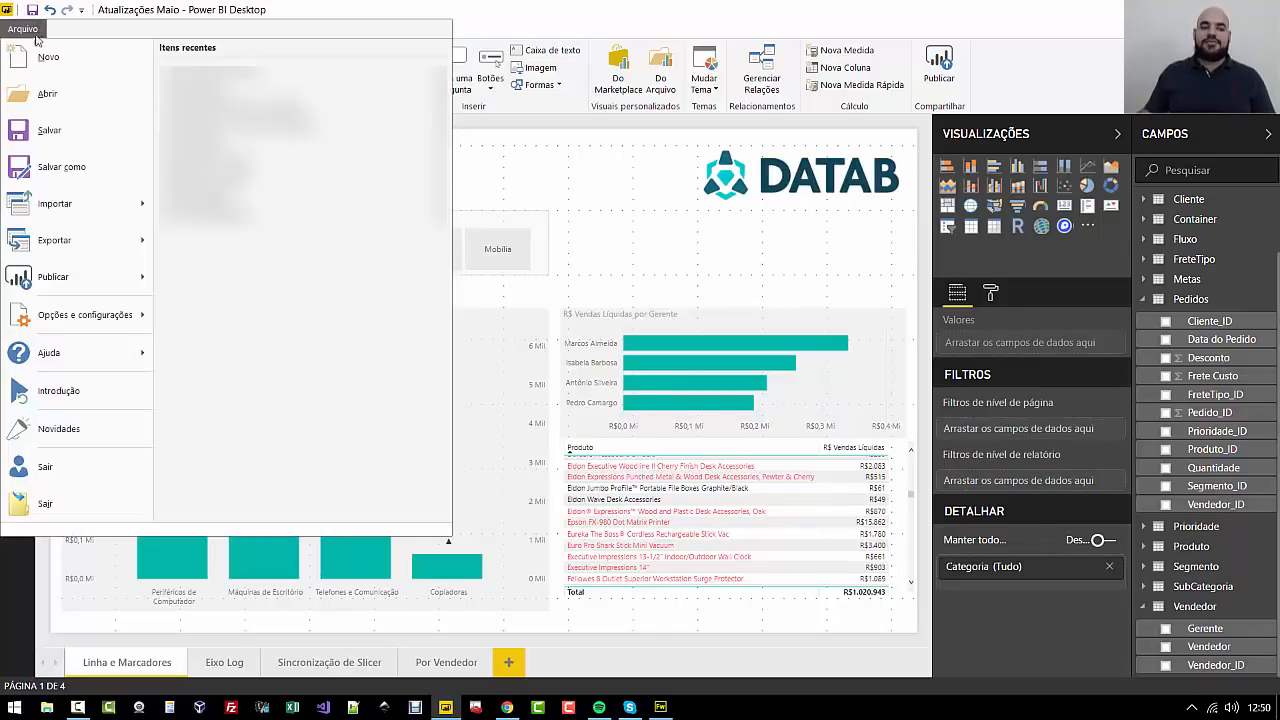
pyautogui.moveTo(90, 314)
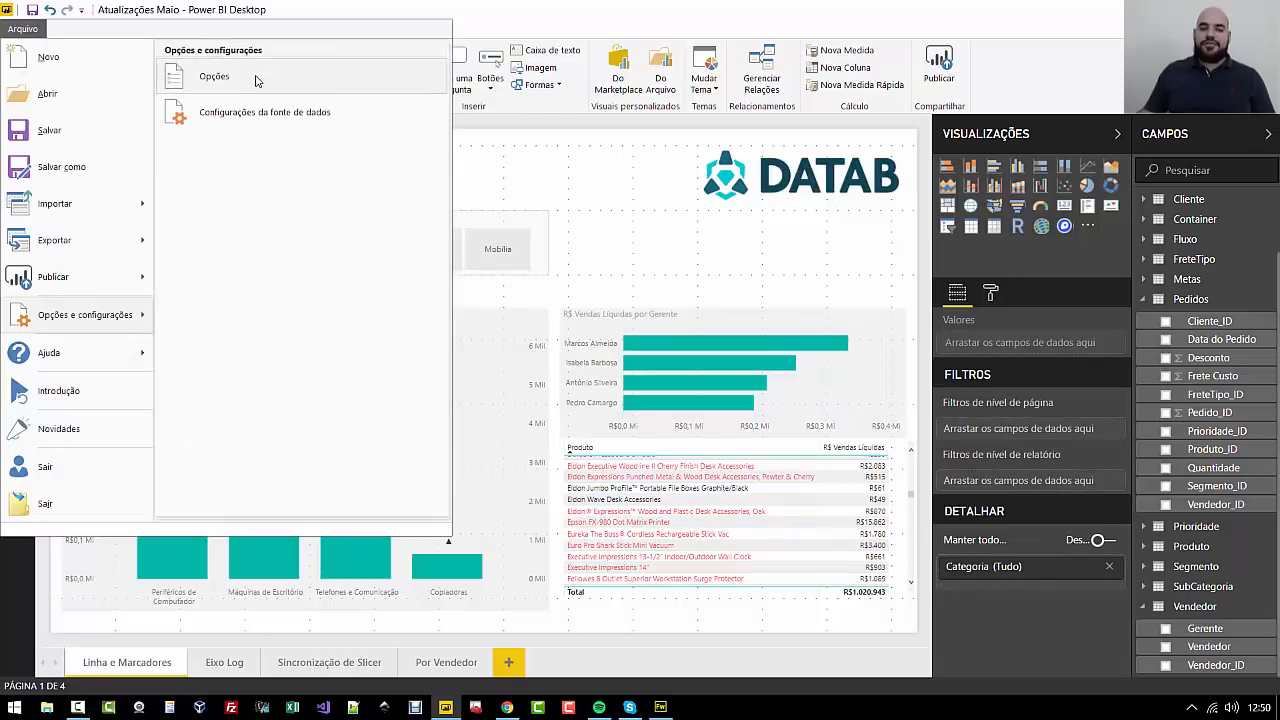
pyautogui.click(251, 119)
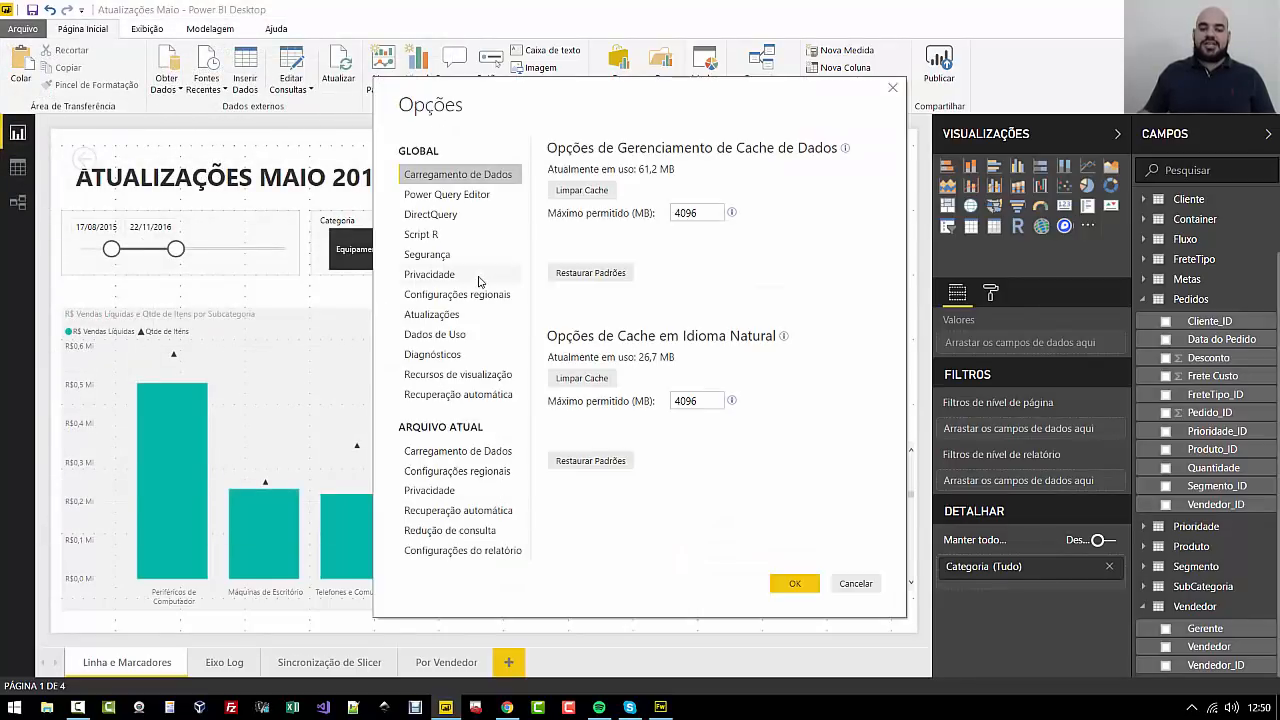
pyautogui.click(482, 374)
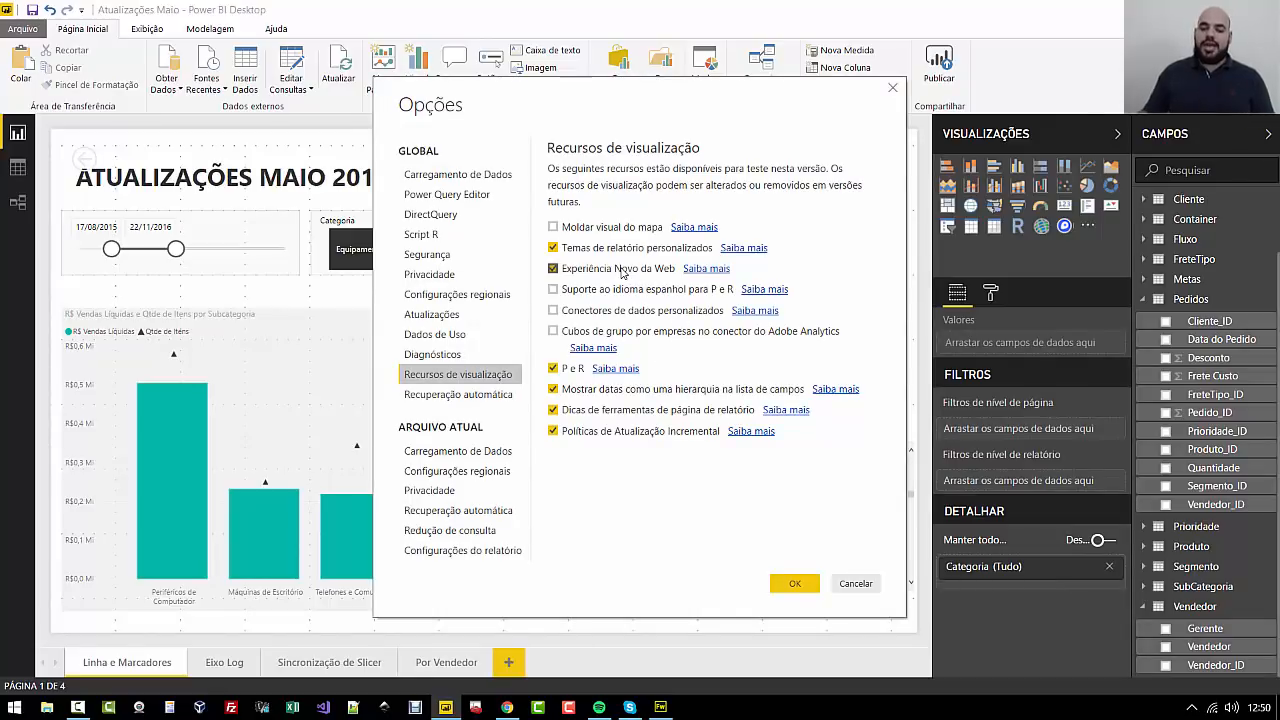
pyautogui.press('Escape')
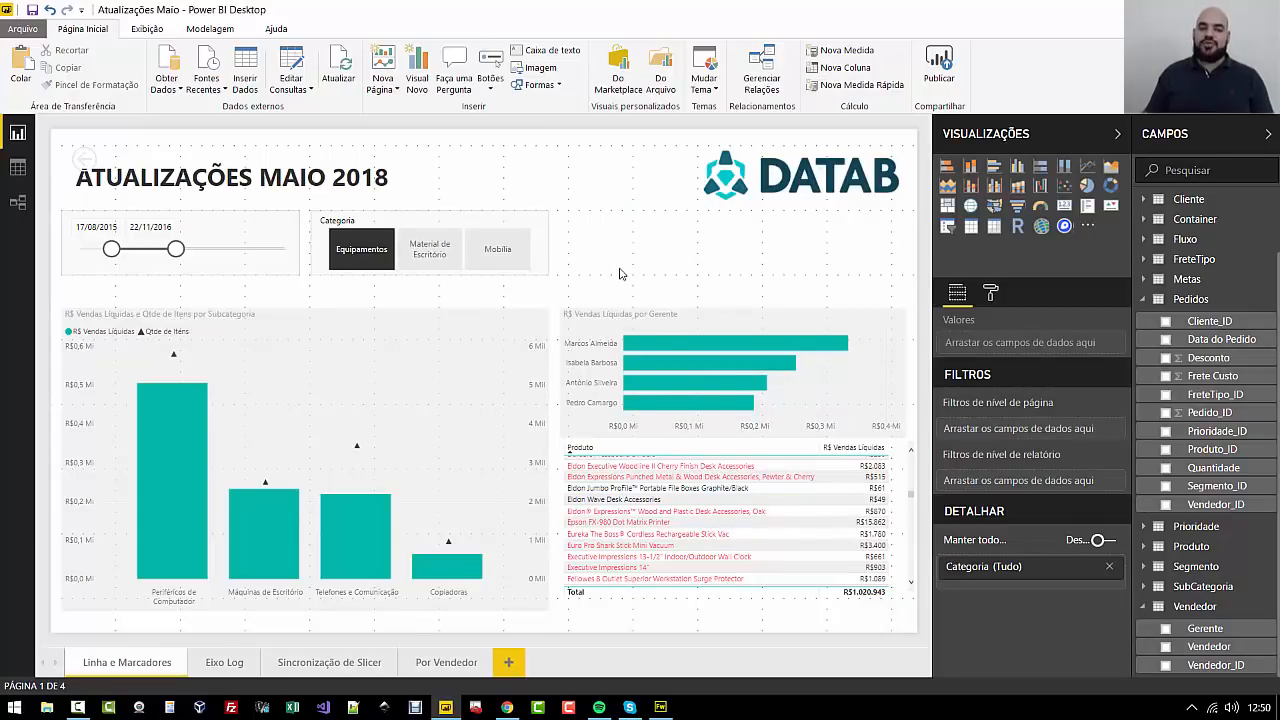
pyautogui.click(167, 84)
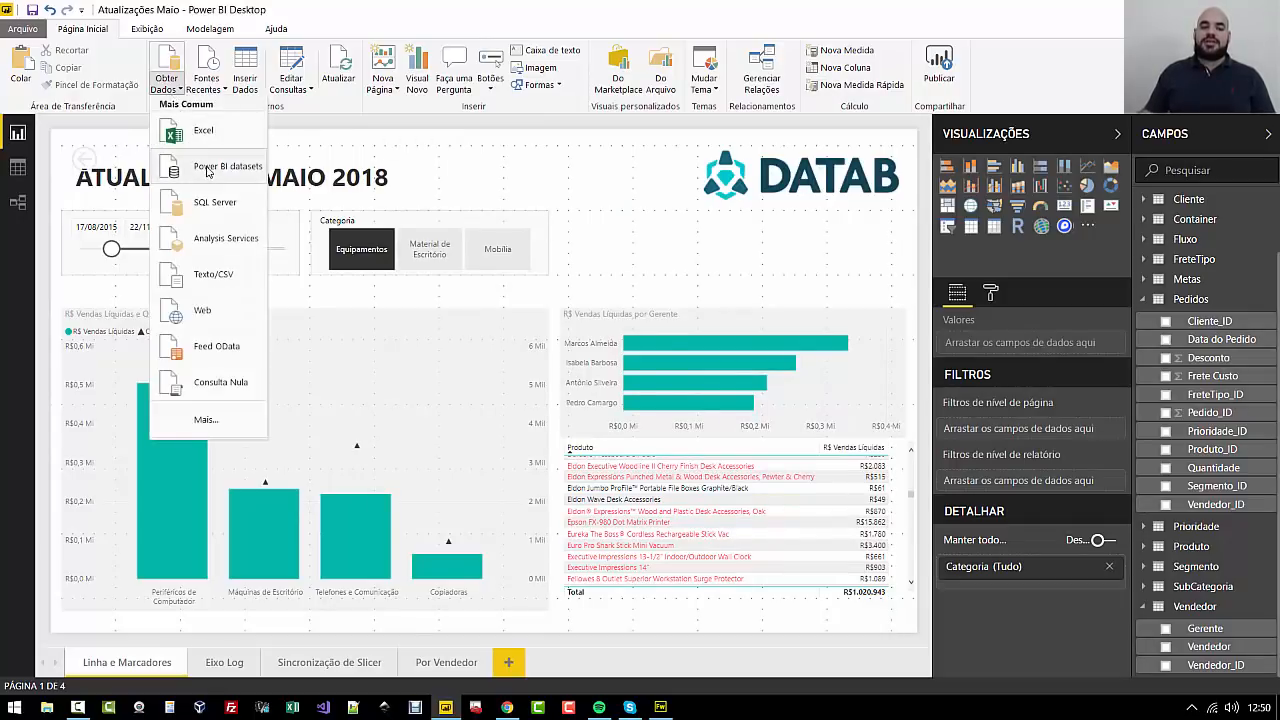
pyautogui.click(223, 315)
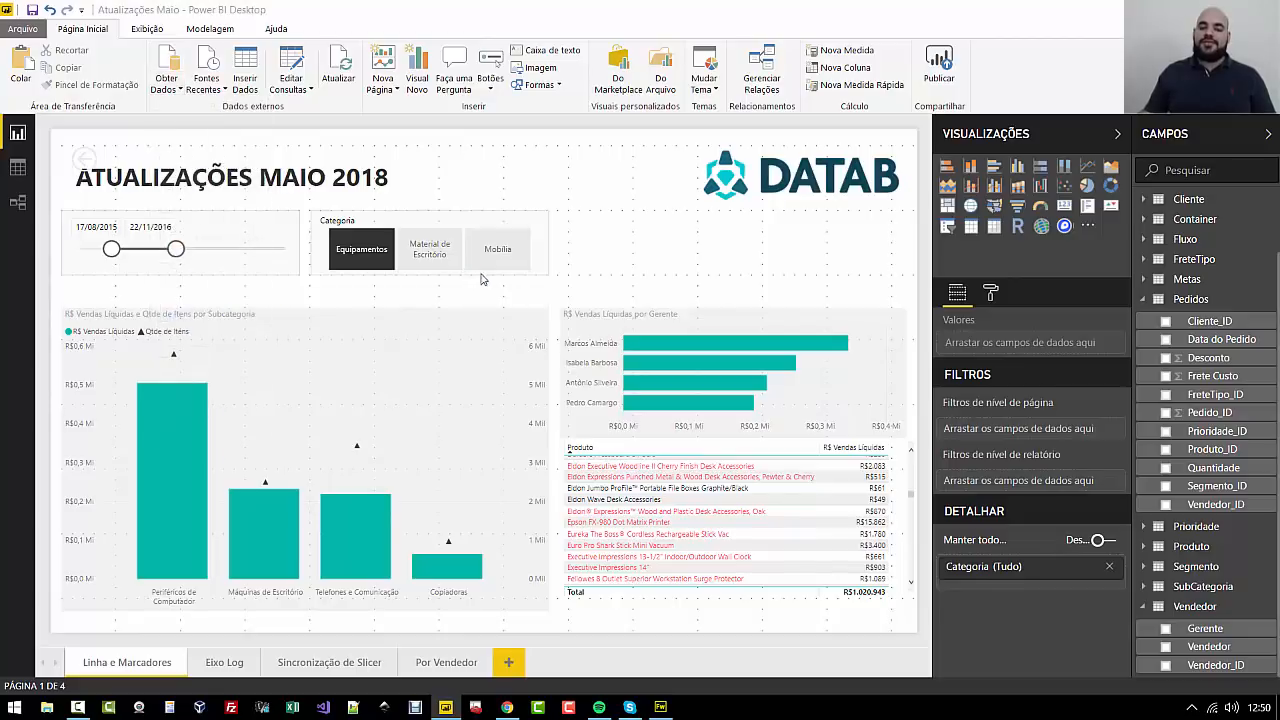
pyautogui.hotkey('ctrl', 'v')
pyautogui.click(822, 405)
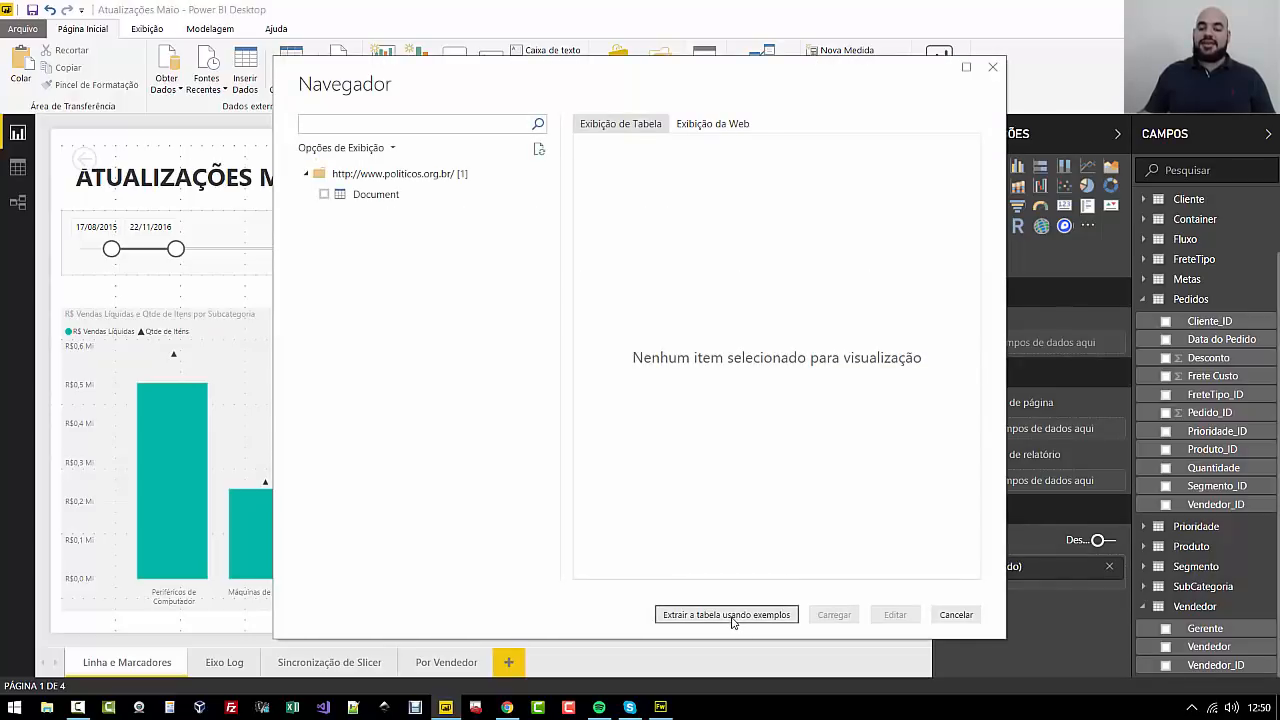
pyautogui.click(730, 615)
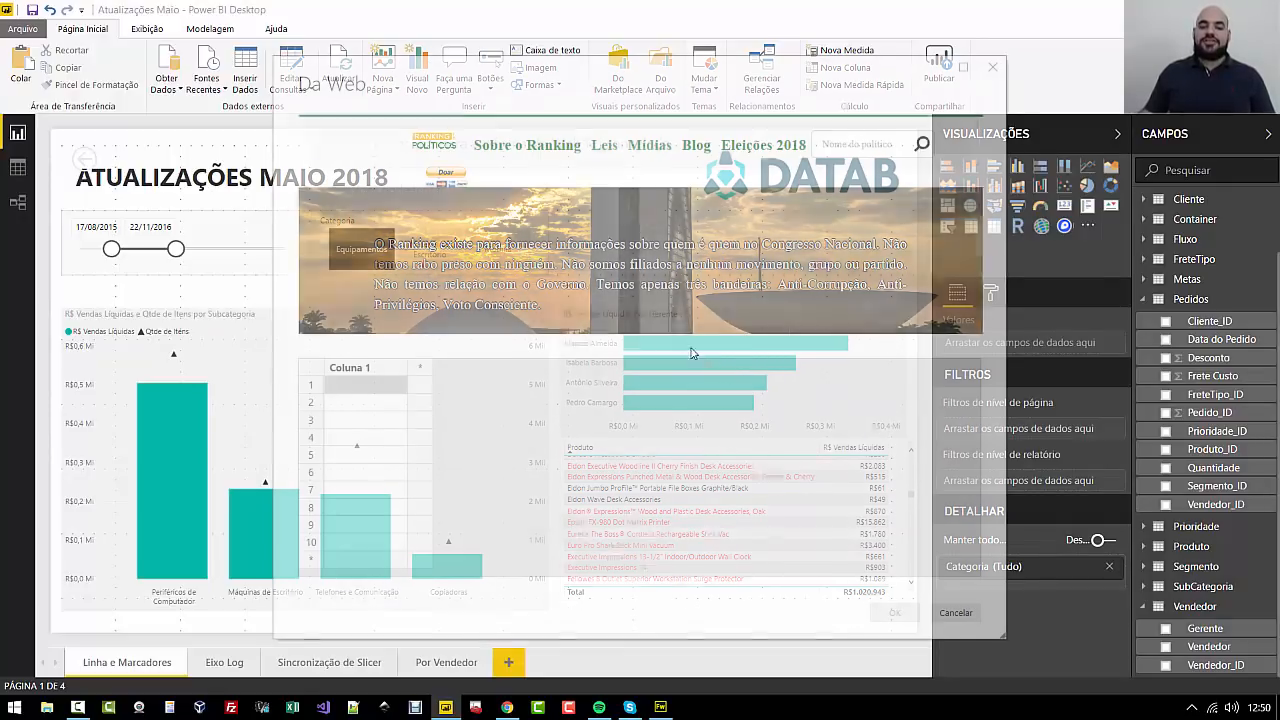
# Give the first-ranked politician's name as the example in row 1 of Coluna 1 and widen the column to fit the names
pyautogui.scroll(-5, 590, 248)
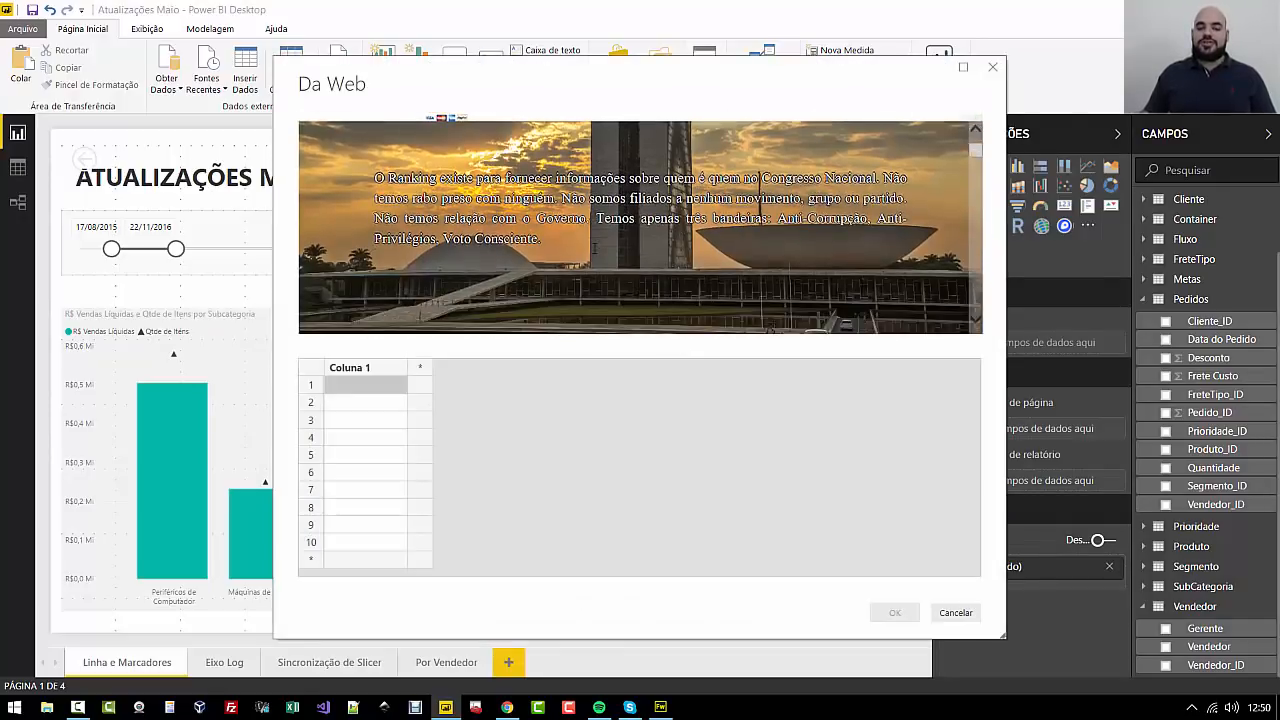
pyautogui.scroll(-3, 590, 248)
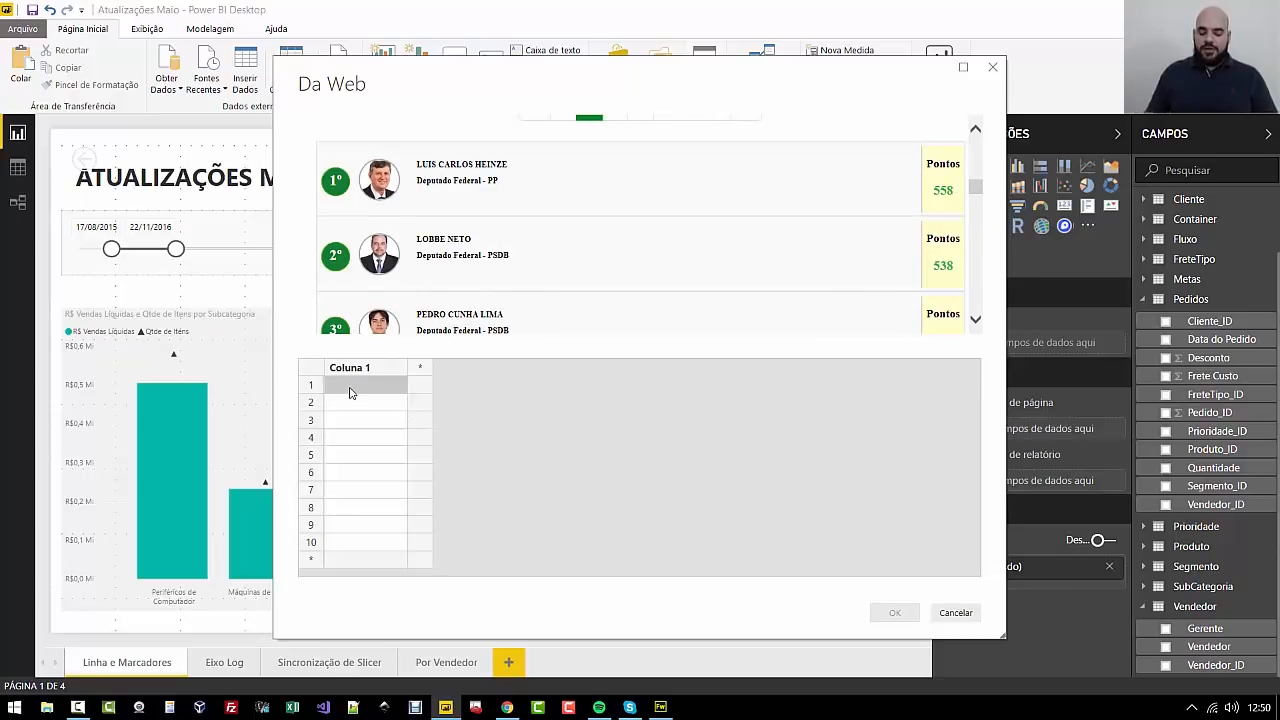
pyautogui.write('LUIS CARLOS HEIN')
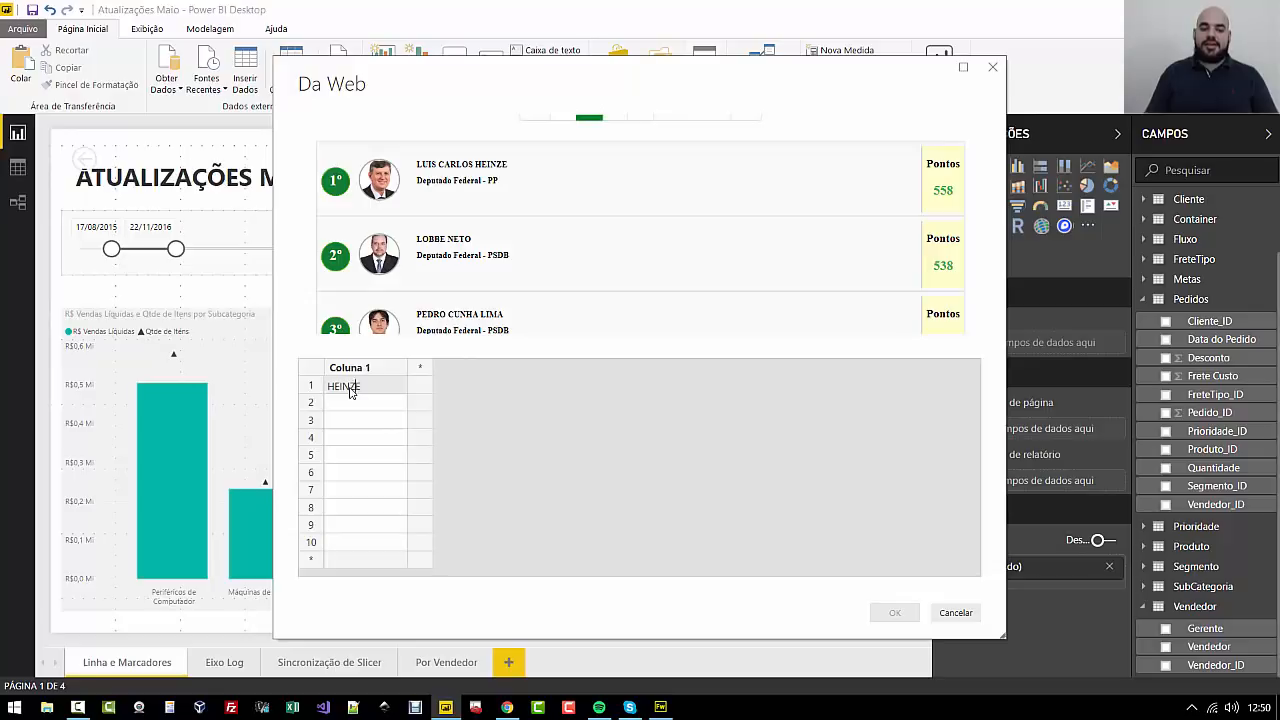
pyautogui.press('Return')
pyautogui.moveTo(406, 367); pyautogui.dragTo(455, 367)
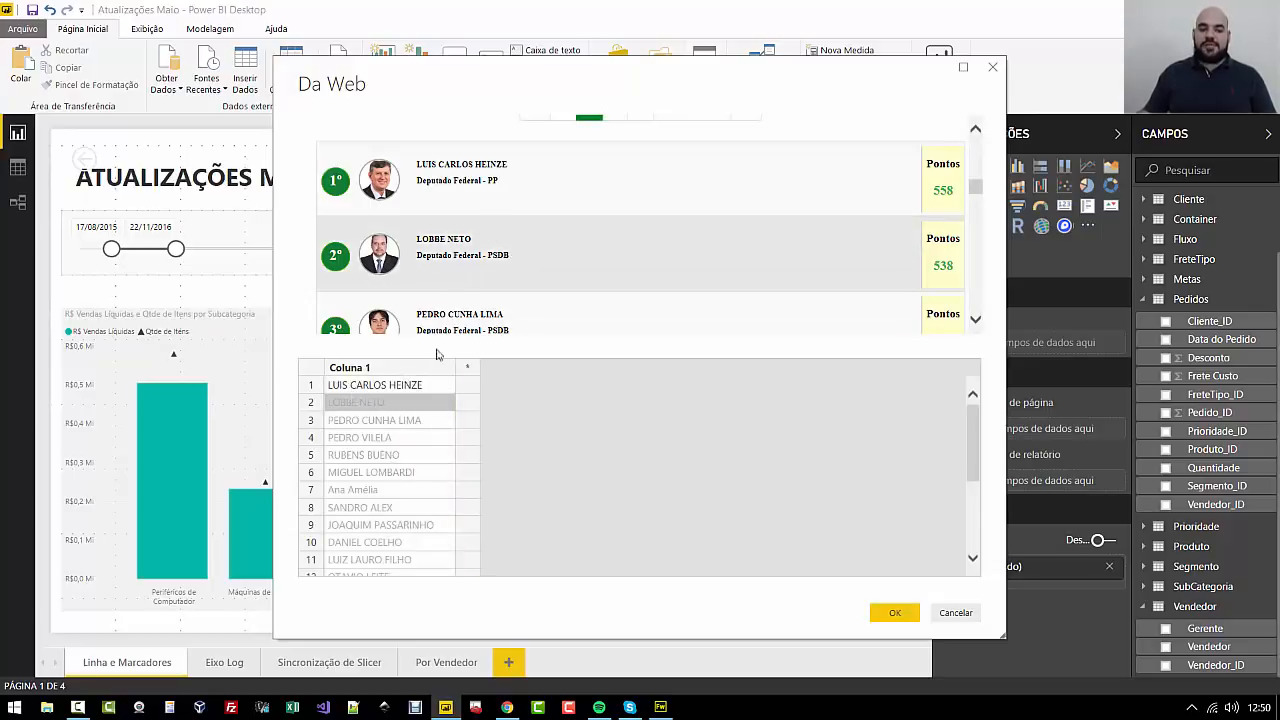
pyautogui.scroll(-3, 410, 451)
pyautogui.scroll(3, 409, 451)
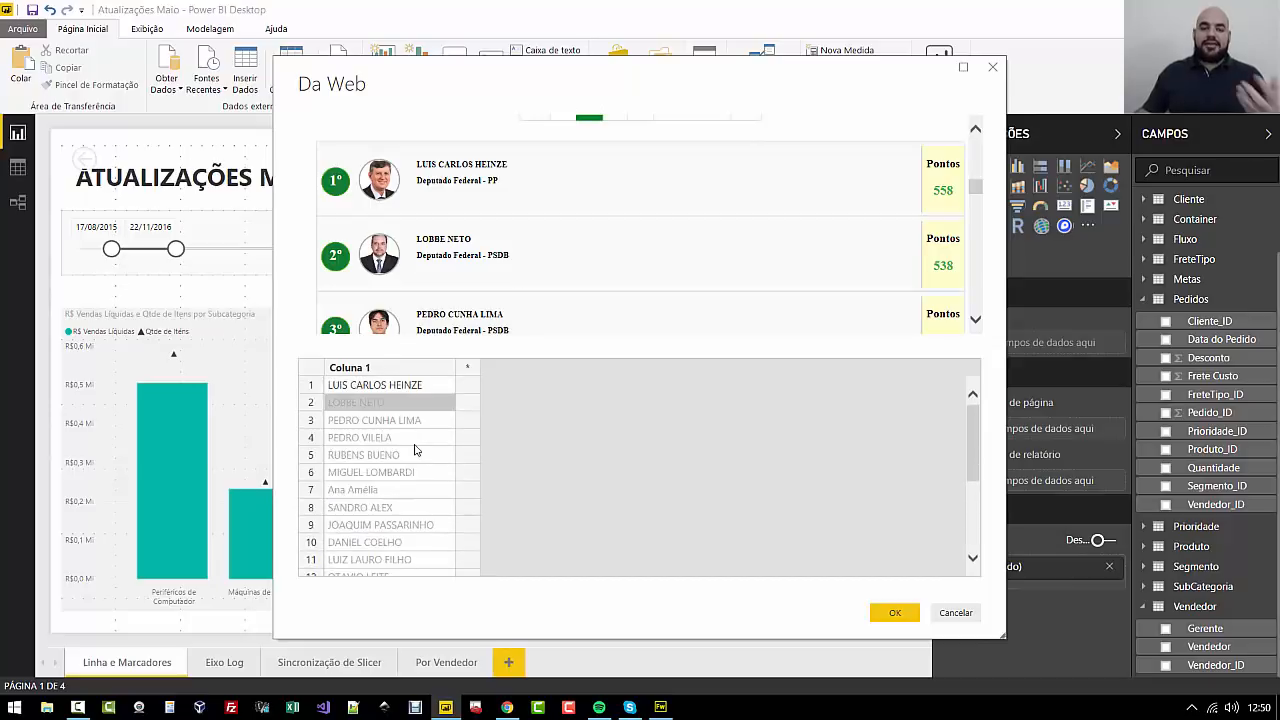
# Add Coluna 2 to the example table with Deputado Federal as the example in row 1
pyautogui.click(468, 369)
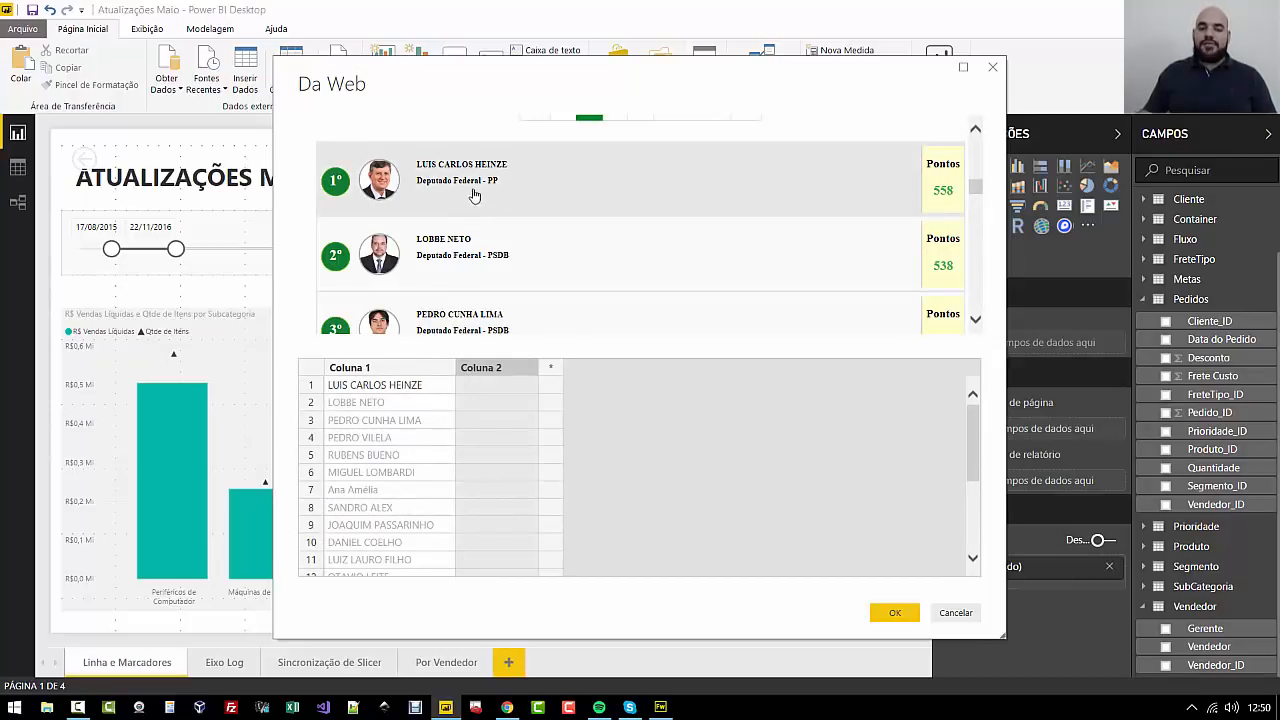
pyautogui.click(484, 388)
pyautogui.write('Deputado Federal')
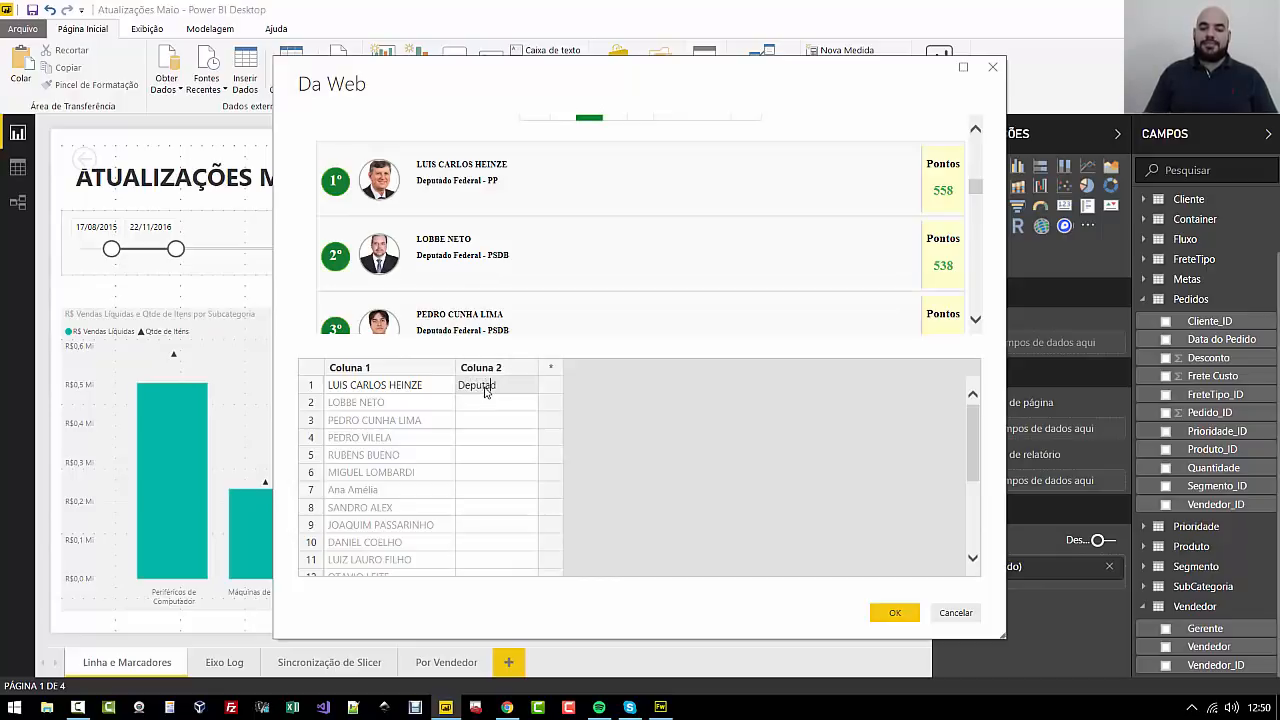
pyautogui.press('Return')
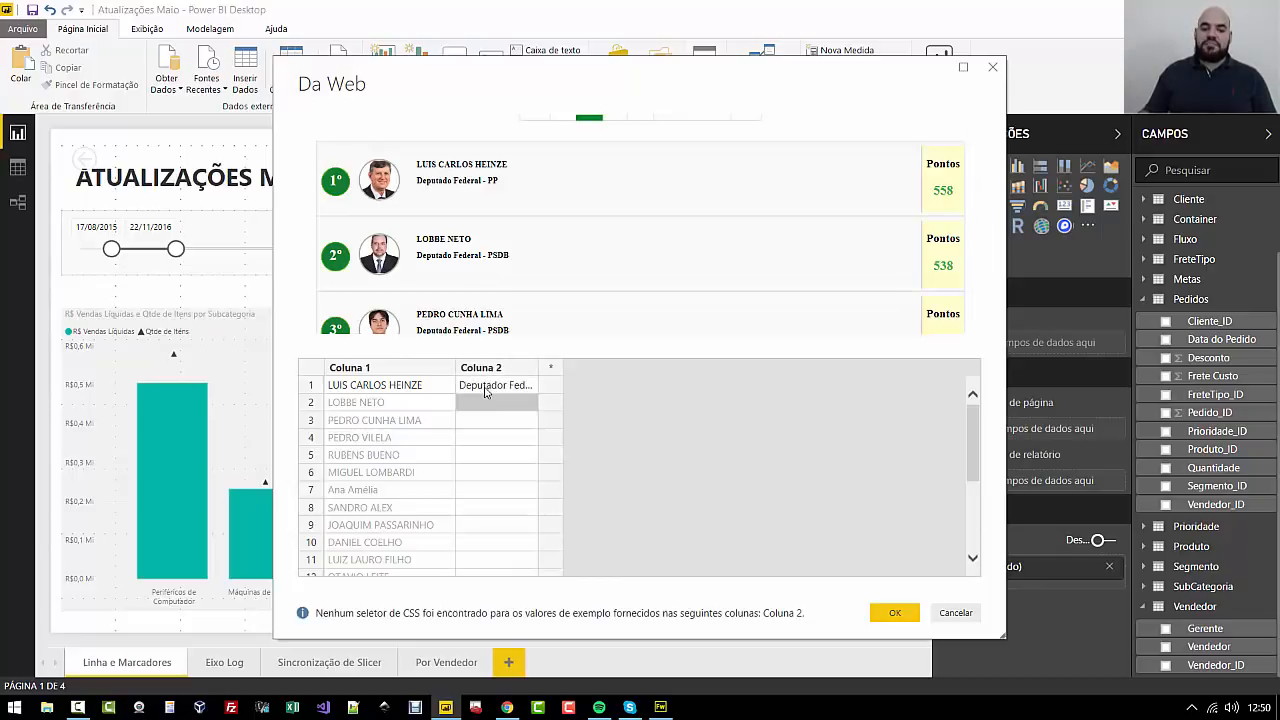
pyautogui.doubleClick(510, 389)
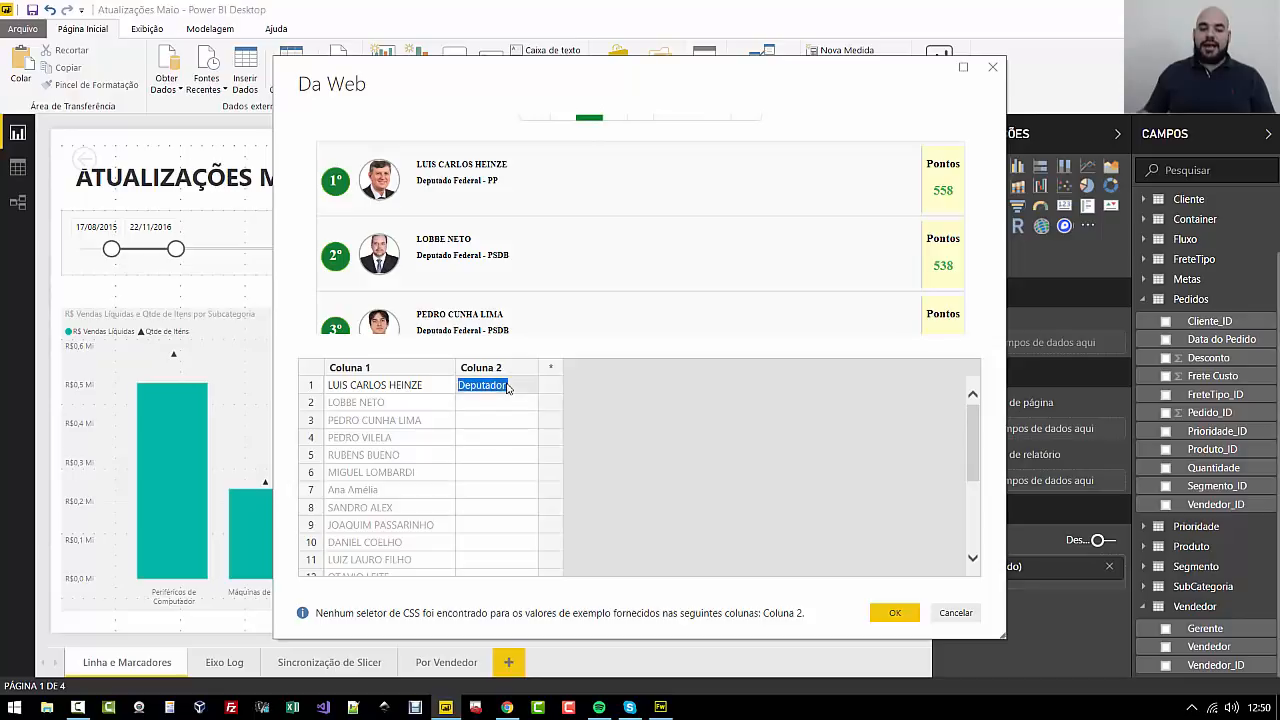
pyautogui.click(488, 390)
pyautogui.press('Down')
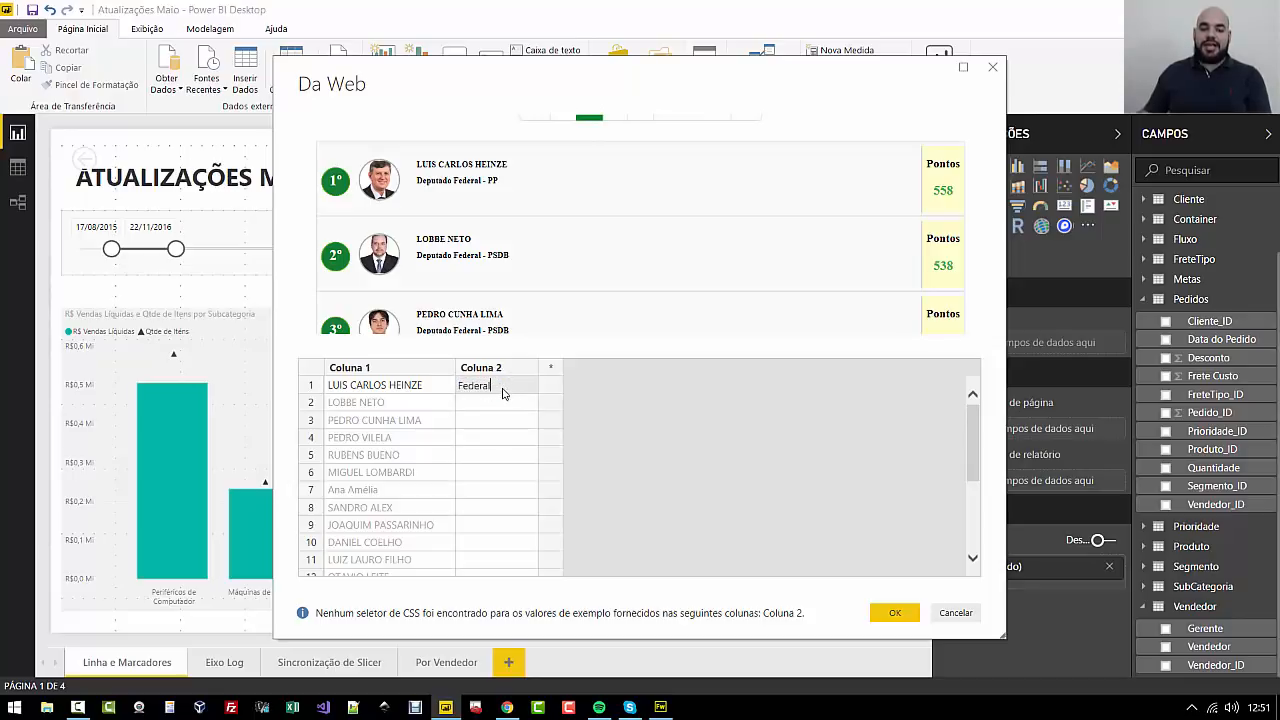
pyautogui.press('Up')
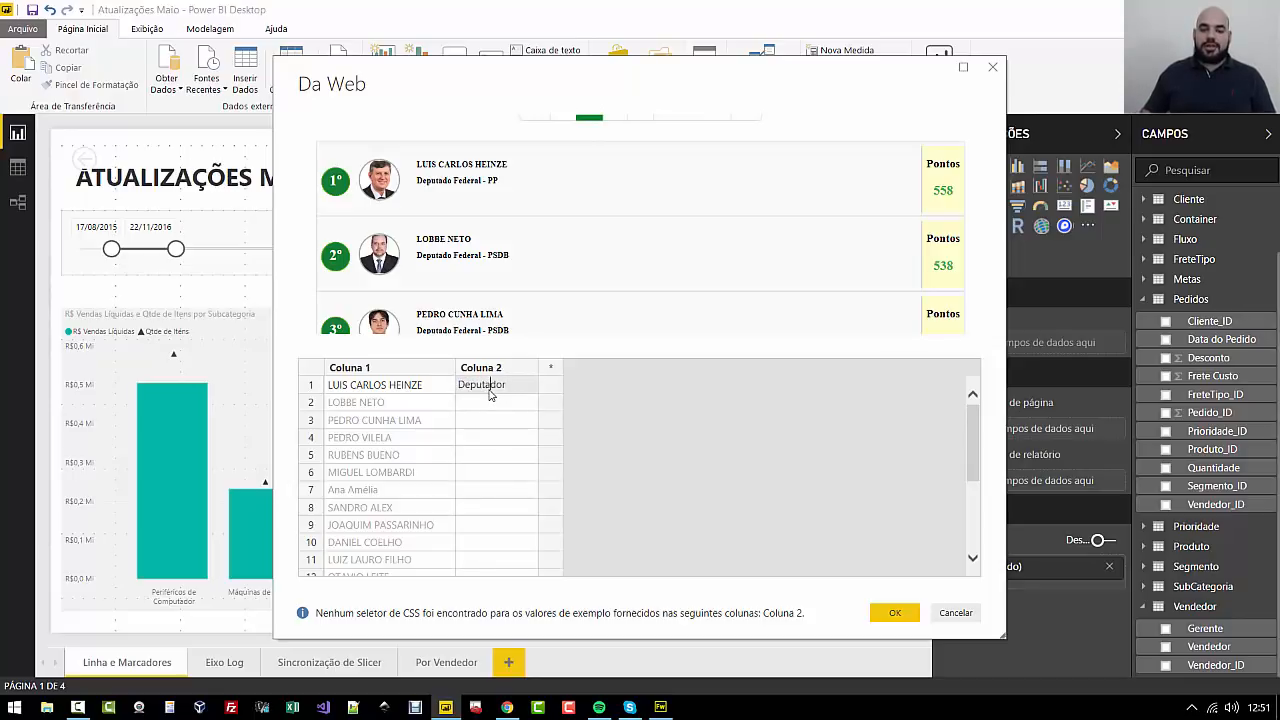
pyautogui.press('Return')
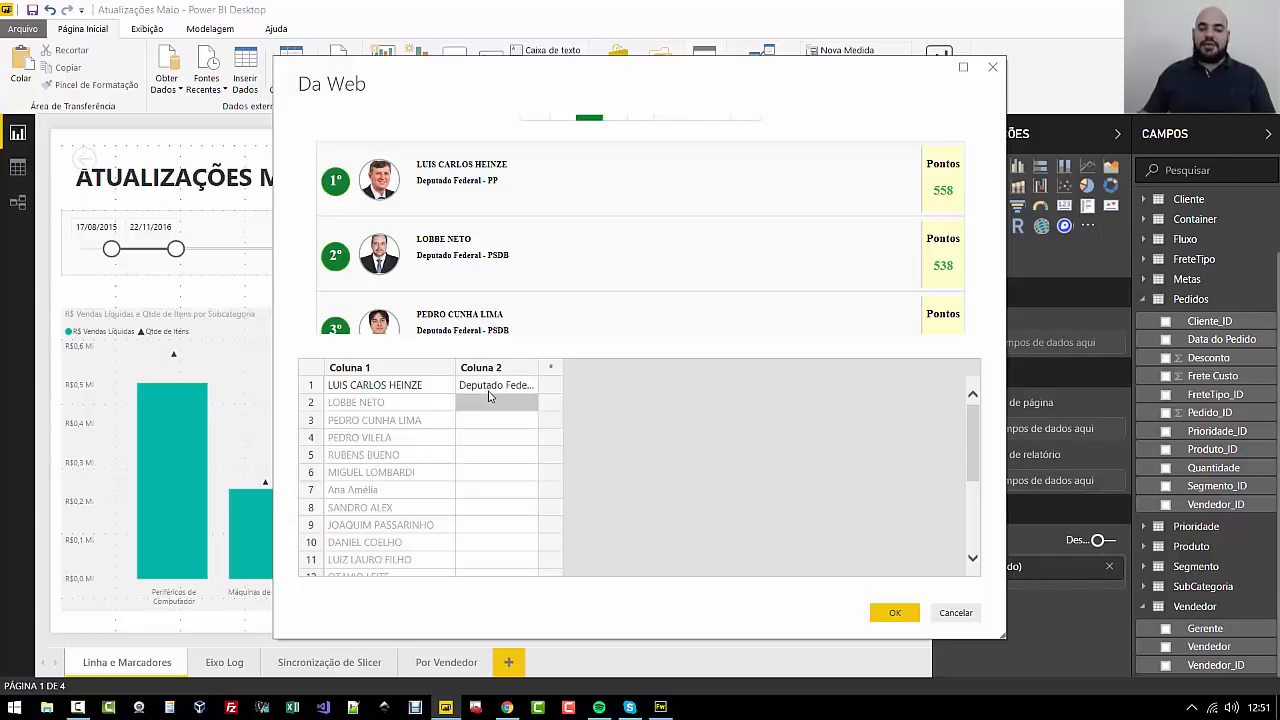
# Give Deputado Federal as the second example in row 2 of Coluna 2 and compare the suggested positions with the page
pyautogui.write('Deputador Federal')
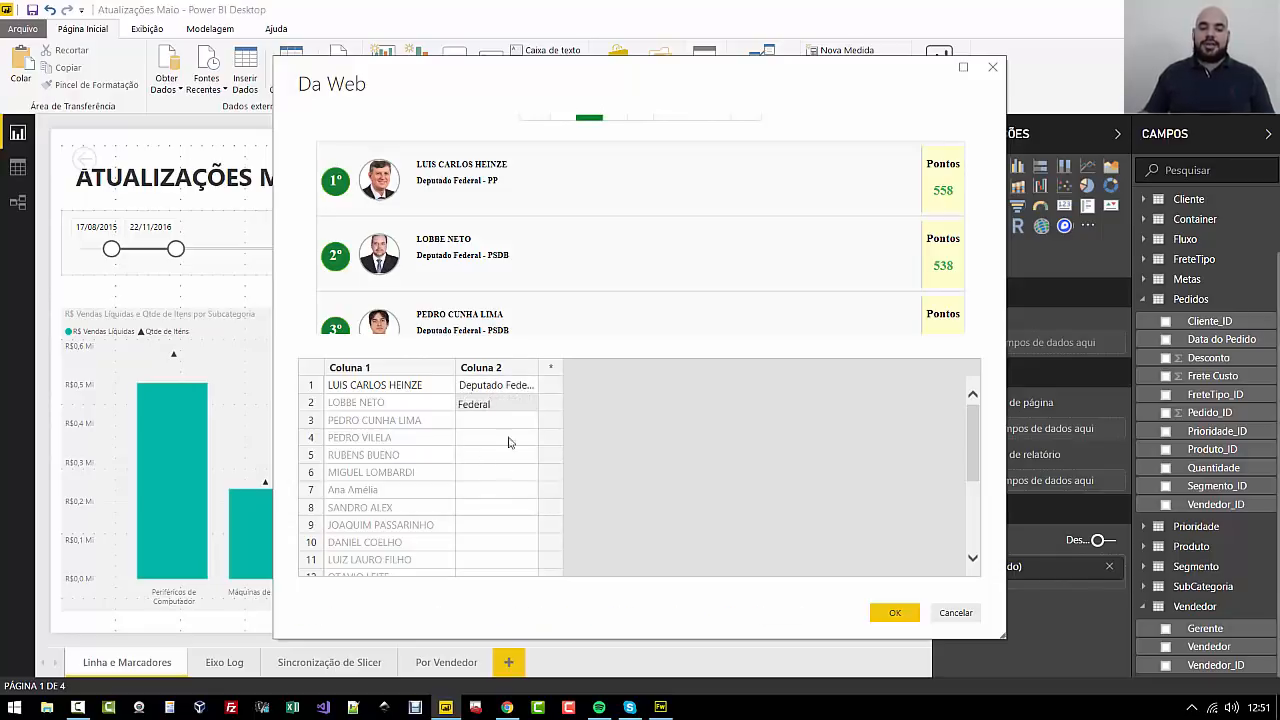
pyautogui.press('Return')
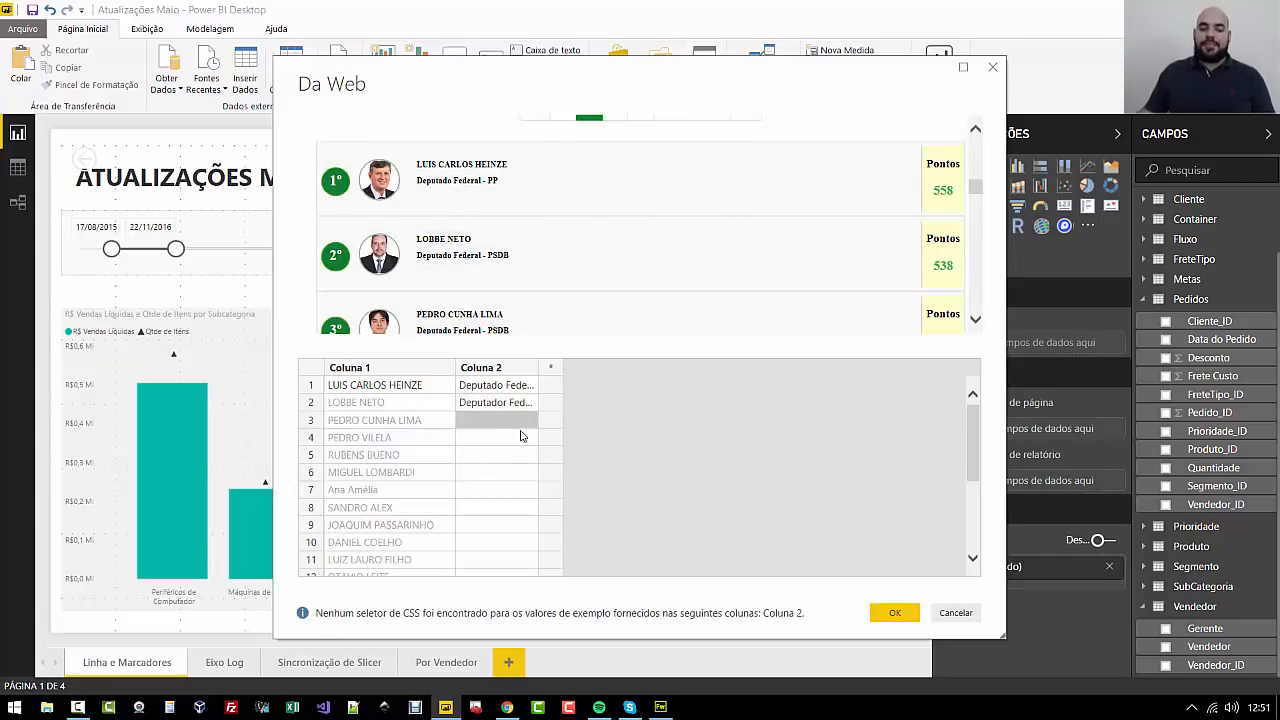
pyautogui.click(504, 404)
pyautogui.doubleClick(503, 405)
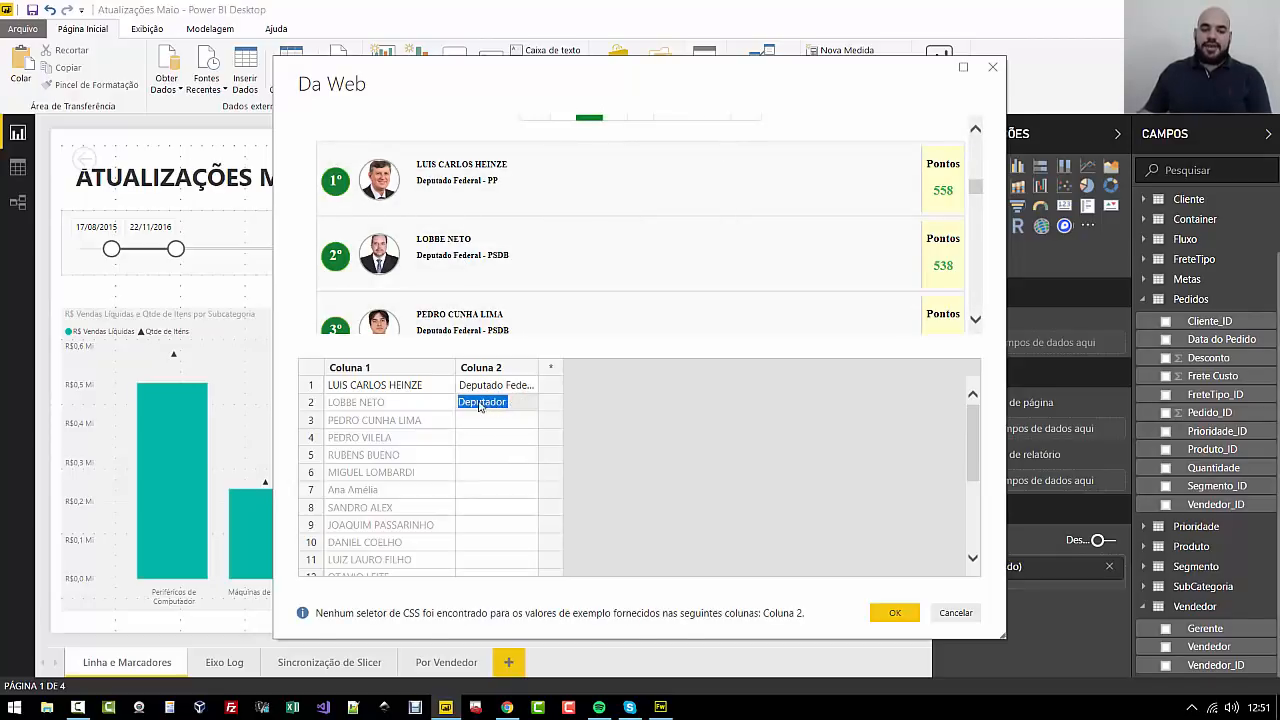
pyautogui.click(506, 405)
pyautogui.press('Return')
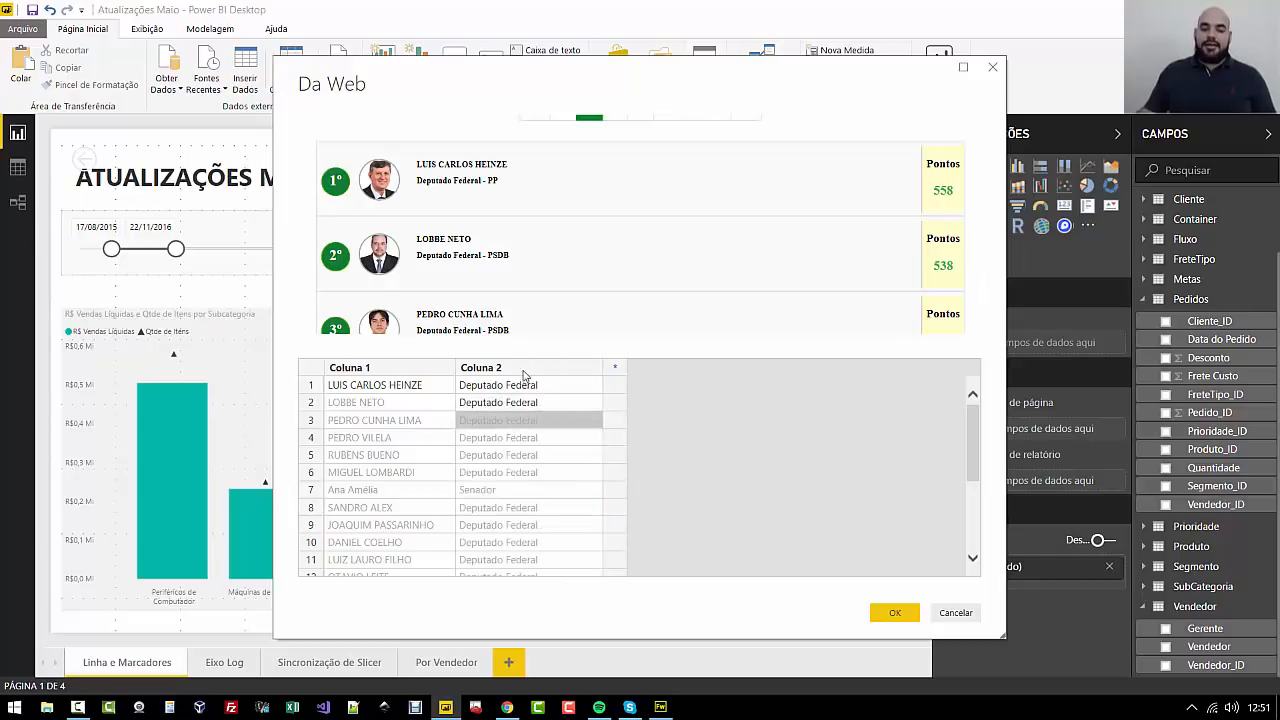
pyautogui.scroll(-5, 497, 276)
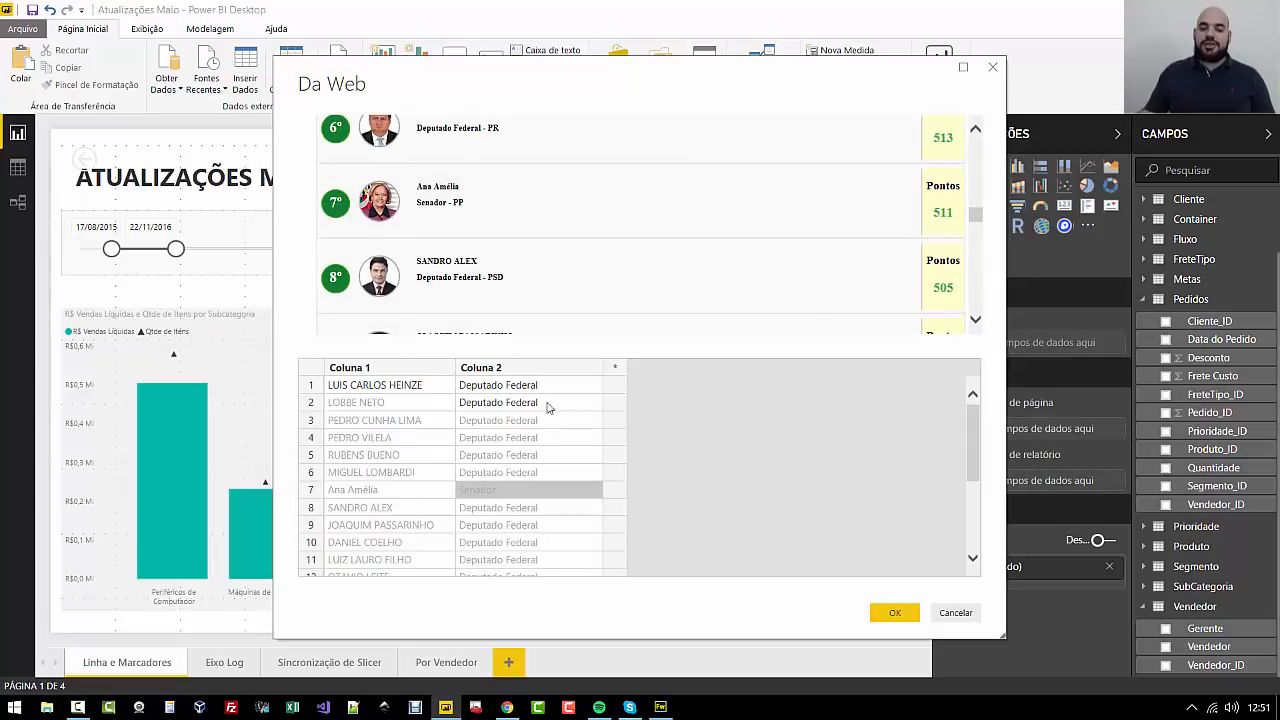
pyautogui.scroll(4, 900, 194)
pyautogui.scroll(5, 903, 193)
# Add Coluna 3 with the points value 558 as the example in row 1 and confirm the example table
pyautogui.scroll(-4, 889, 199)
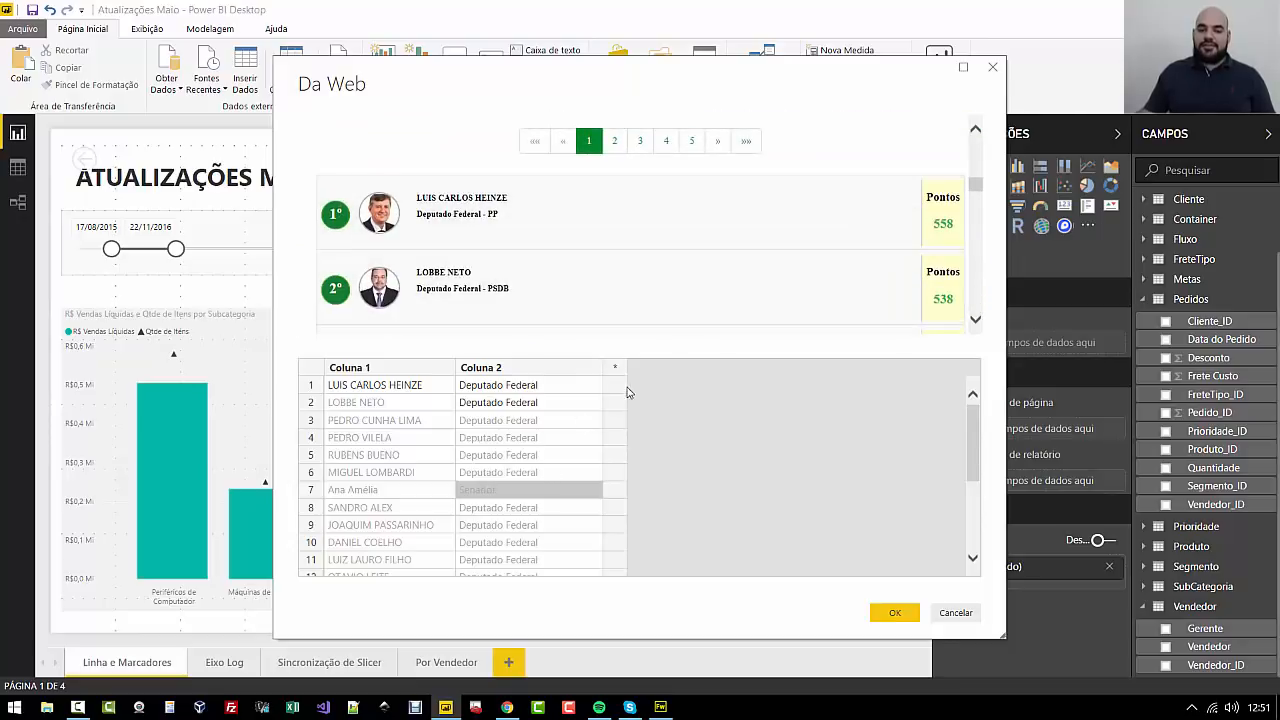
pyautogui.click(620, 369)
pyautogui.click(653, 387)
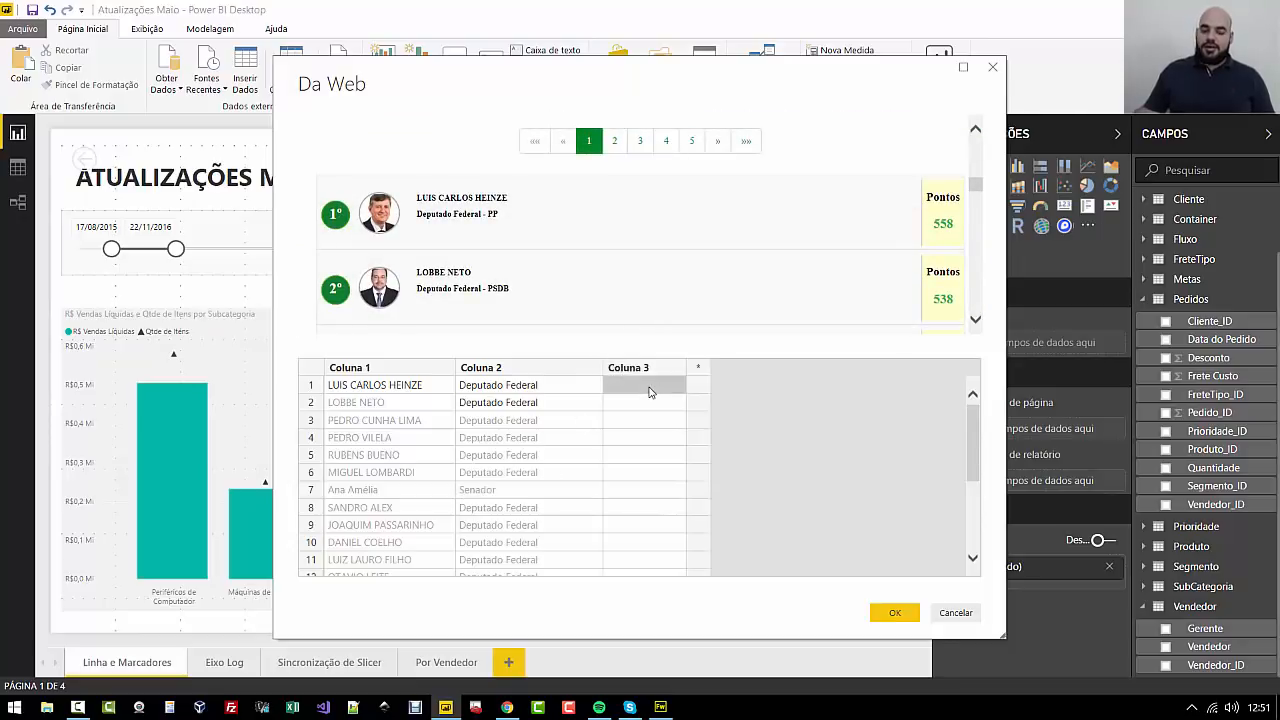
pyautogui.write('558')
pyautogui.press('Return')
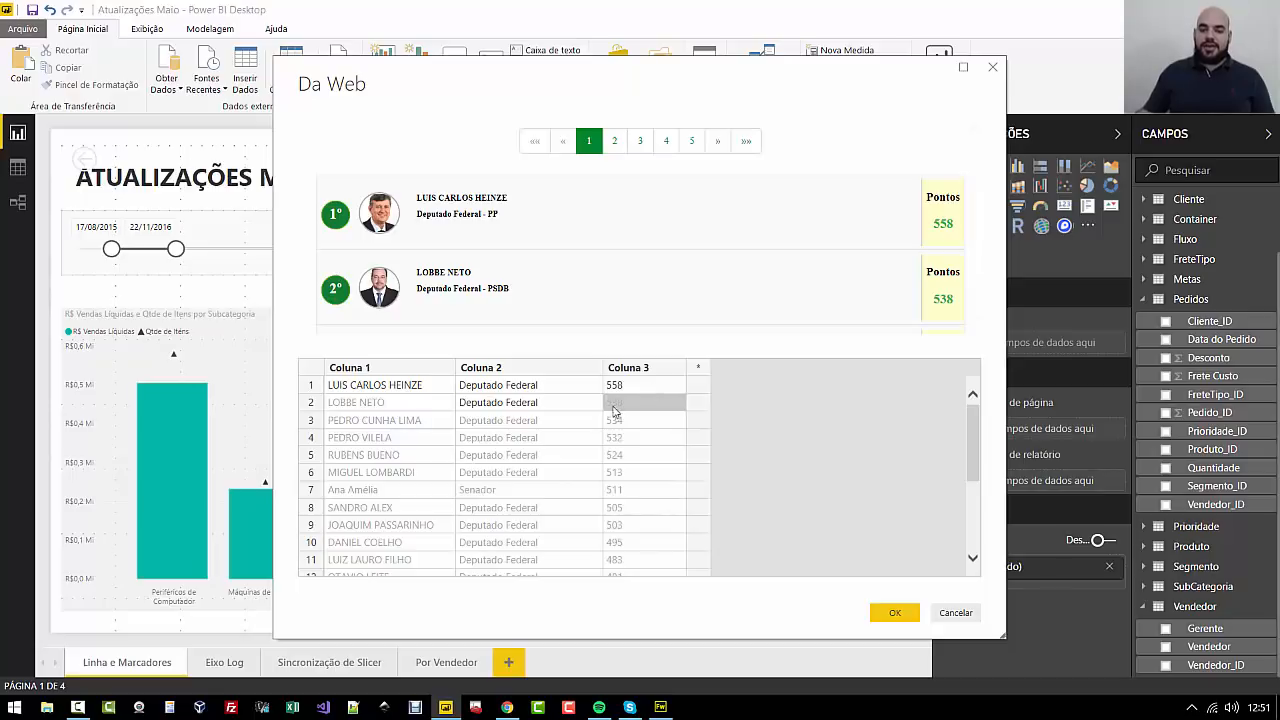
pyautogui.scroll(-5, 615, 415)
pyautogui.click(886, 614)
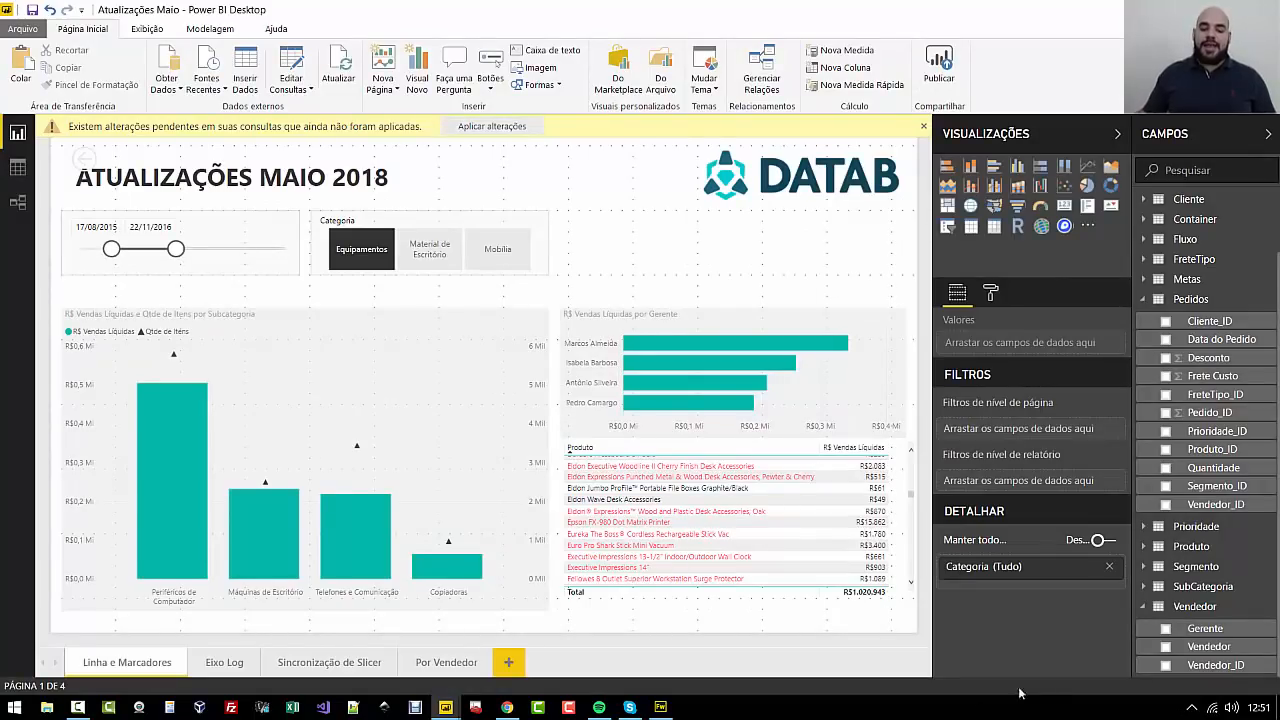
# Switch to the Power Query Editor window and rename Coluna 1 as Nome and Coluna 2 as Cargo in Consulta1
pyautogui.moveTo(446, 707)
pyautogui.click(521, 689)
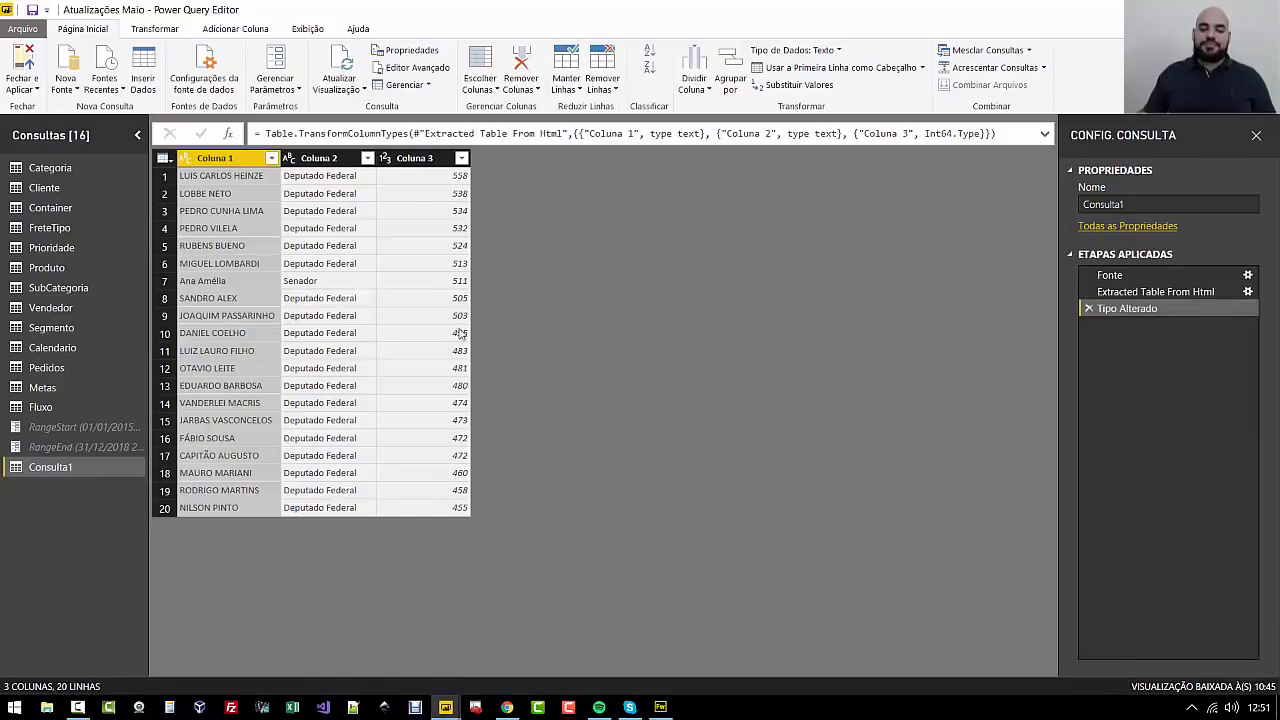
pyautogui.doubleClick(240, 158)
pyautogui.write('N')
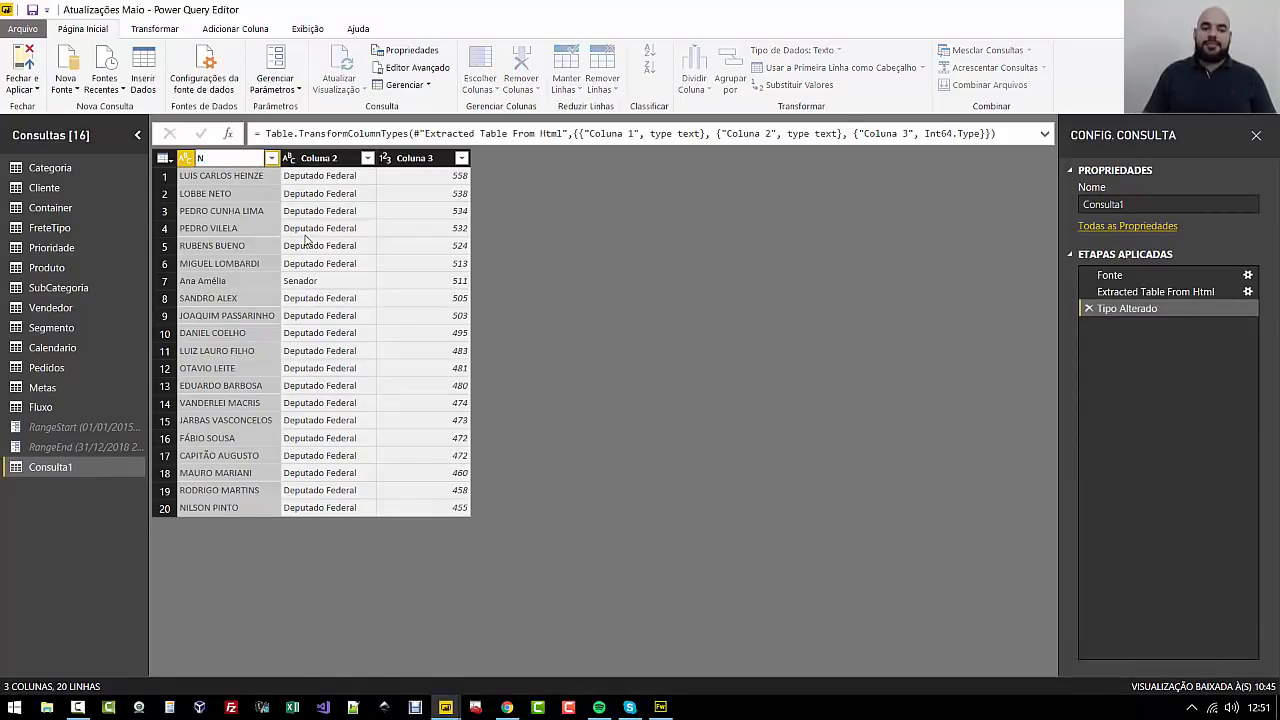
pyautogui.press('Return')
pyautogui.click(320, 158)
pyautogui.doubleClick(320, 158)
pyautogui.write('Cargo')
pyautogui.press('Return')
# Rename Coluna 3 as Pont, then close the query editor and apply the changes
pyautogui.click(415, 158)
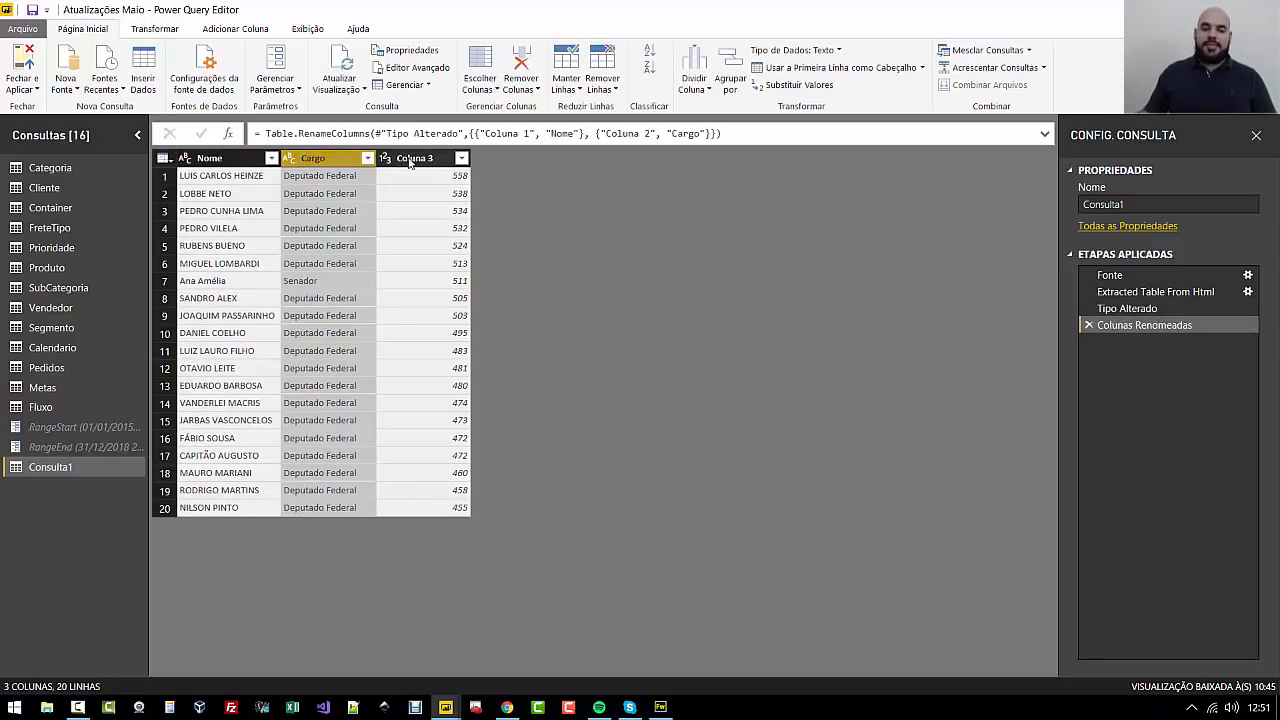
pyautogui.doubleClick(415, 158)
pyautogui.write('Pont')
pyautogui.press('Return')
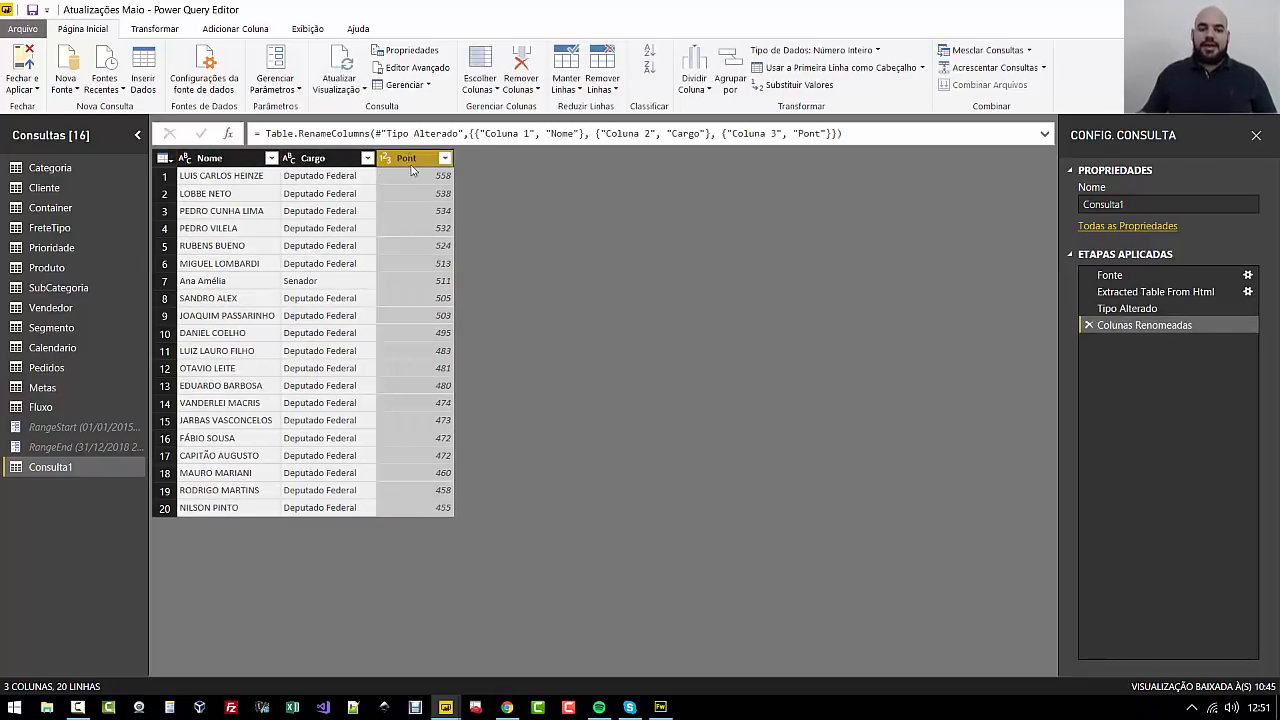
pyautogui.click(23, 60)
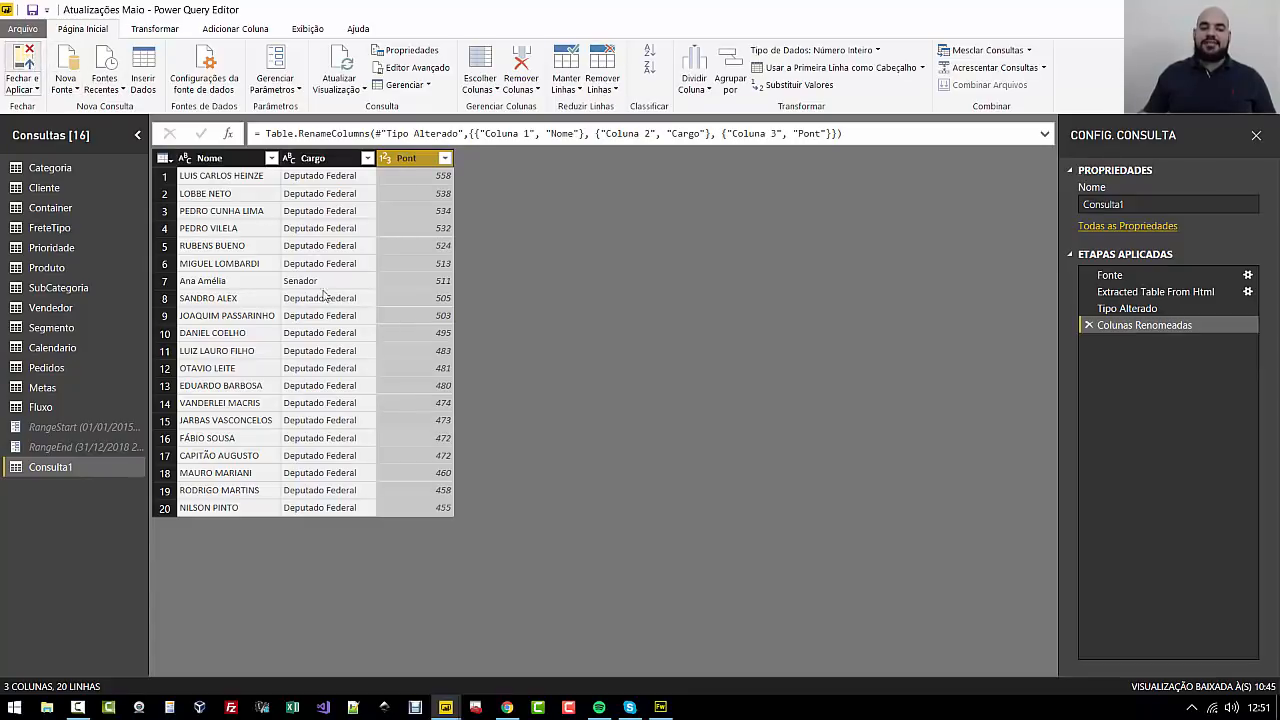